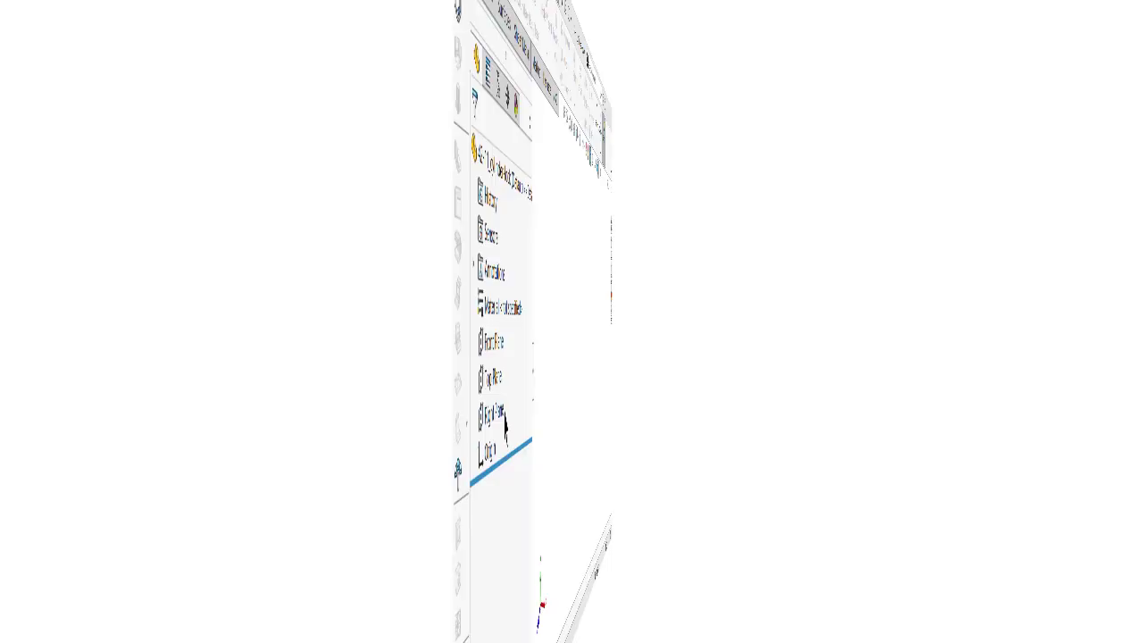
Start a sketch on the Right Plane and draw a horizontal centerline from the origin
click(145, 375)
click(158, 341)
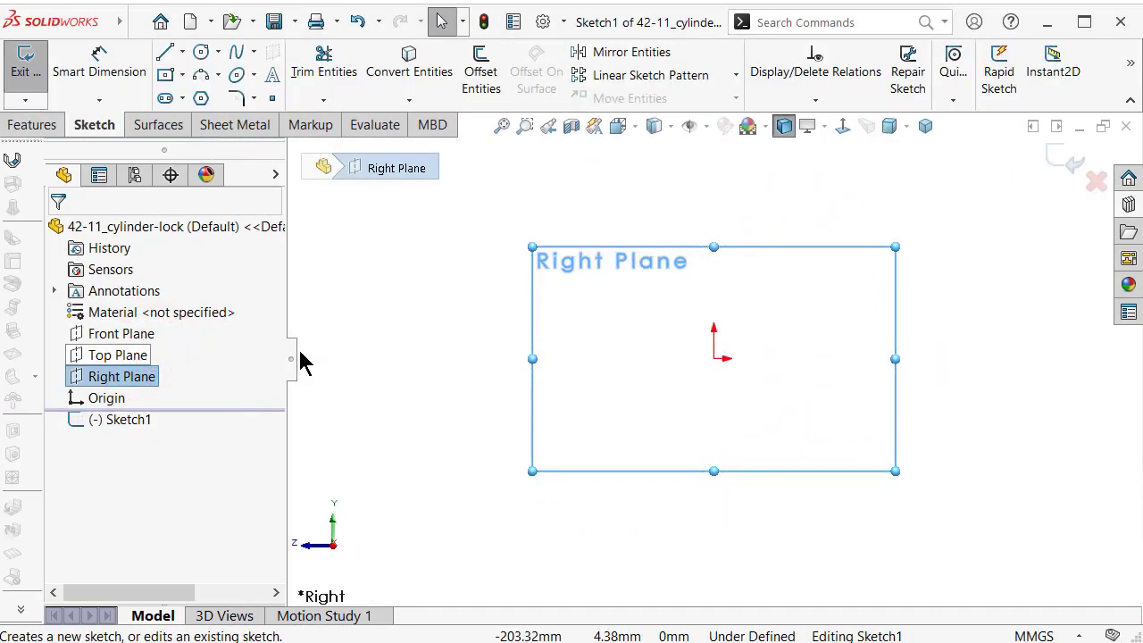
key(s)
click(485, 380)
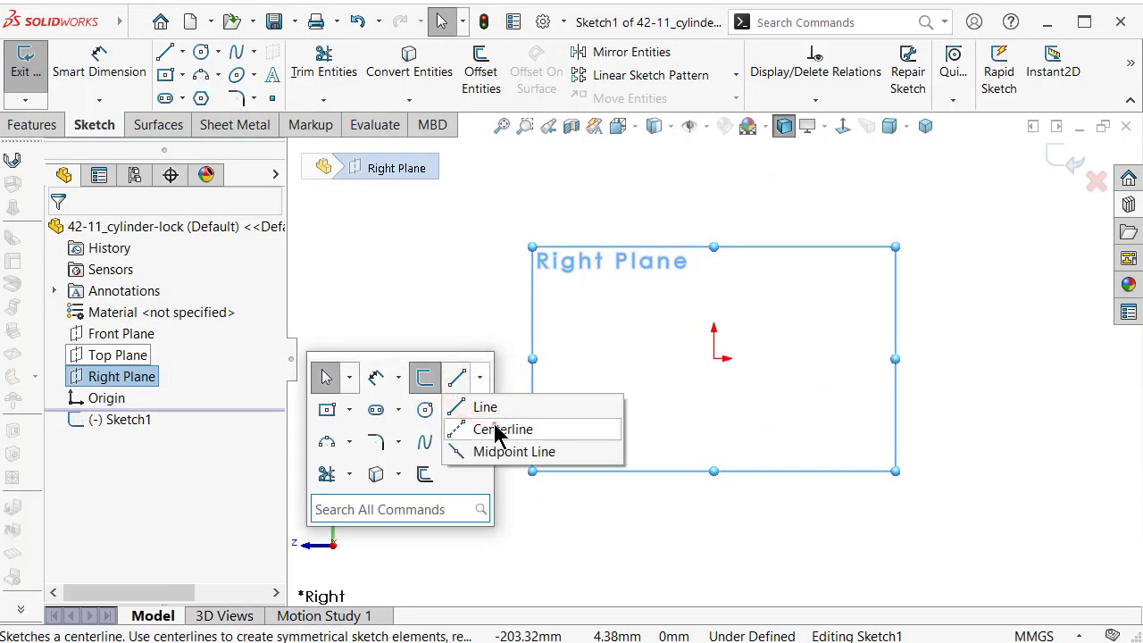
click(494, 423)
click(713, 358)
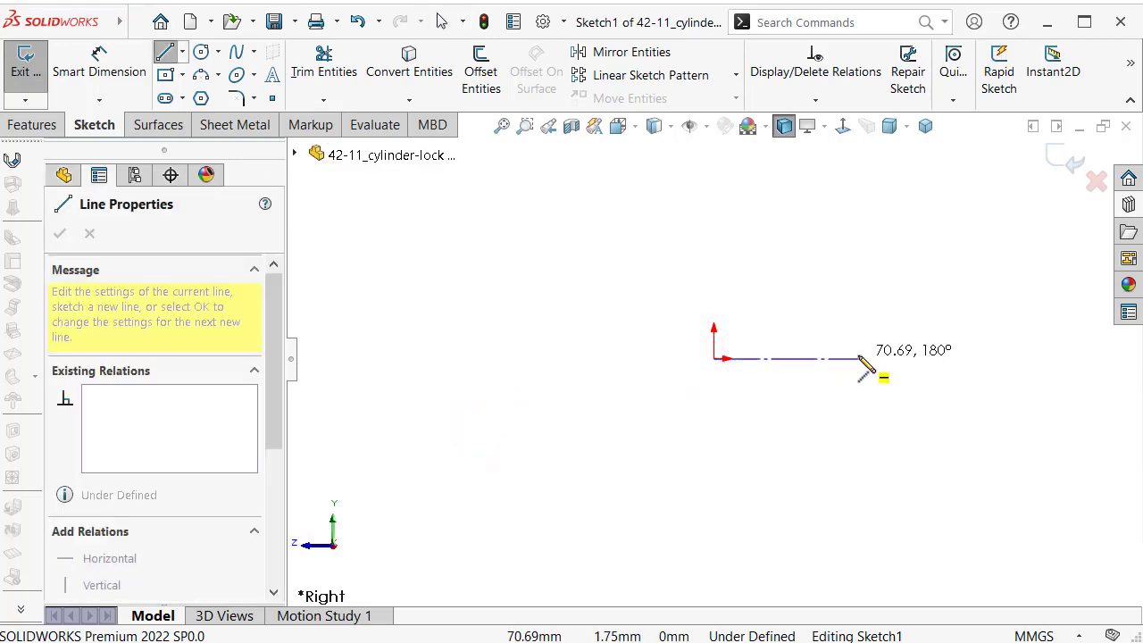
click(858, 358)
double_click(899, 414)
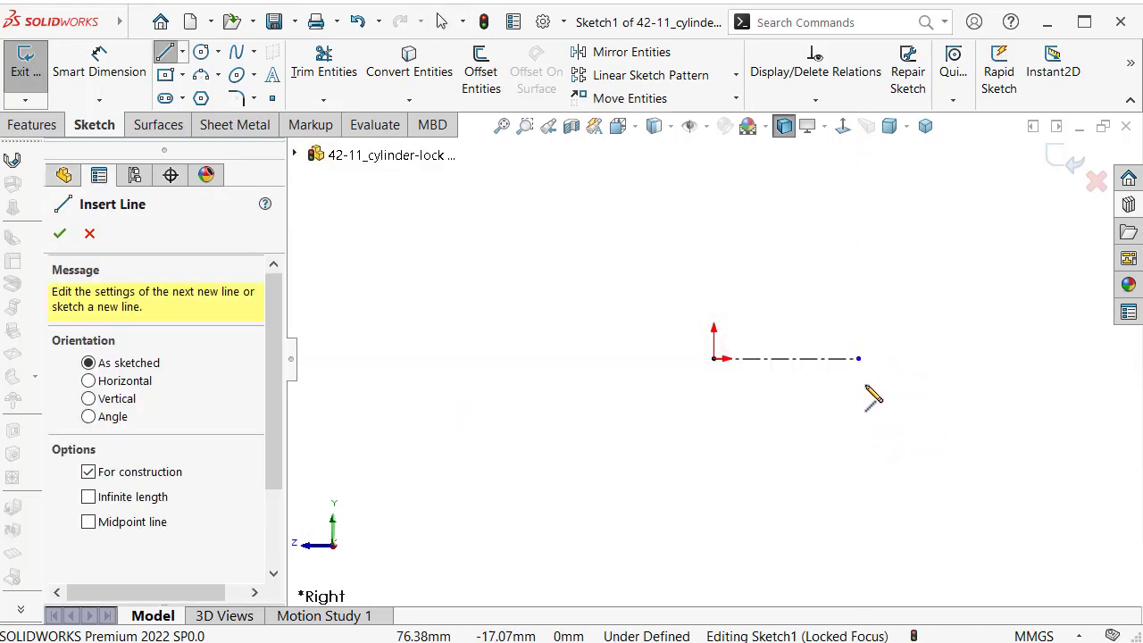
Draw the outline's bottom edge, right edge and first leftward step above the centerline
right_drag(649, 462, 636, 373)
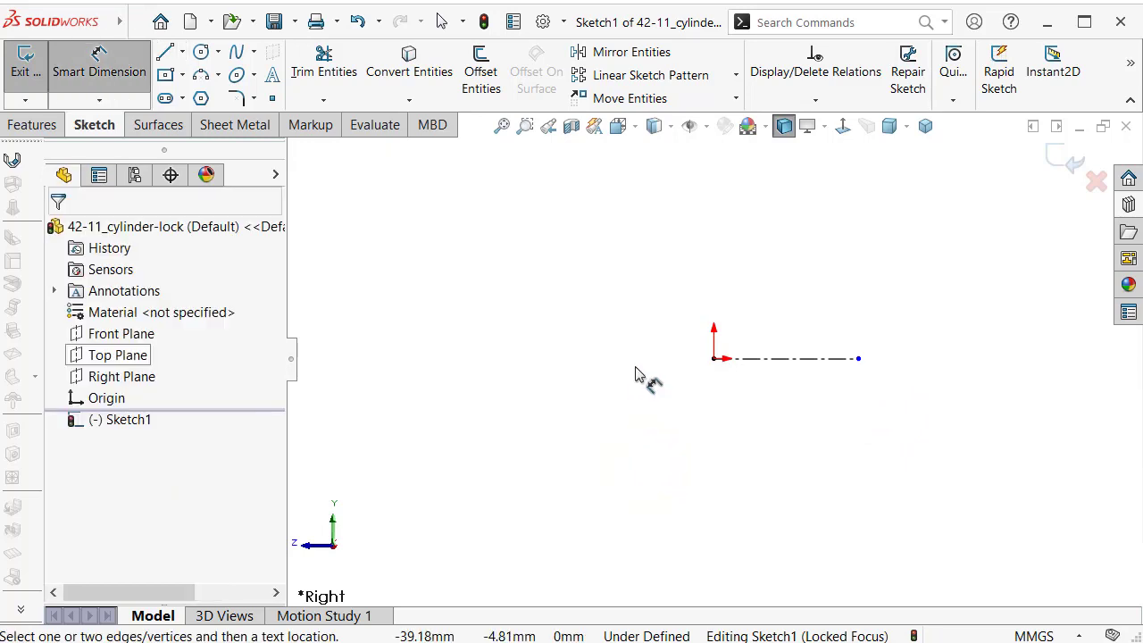
key(s)
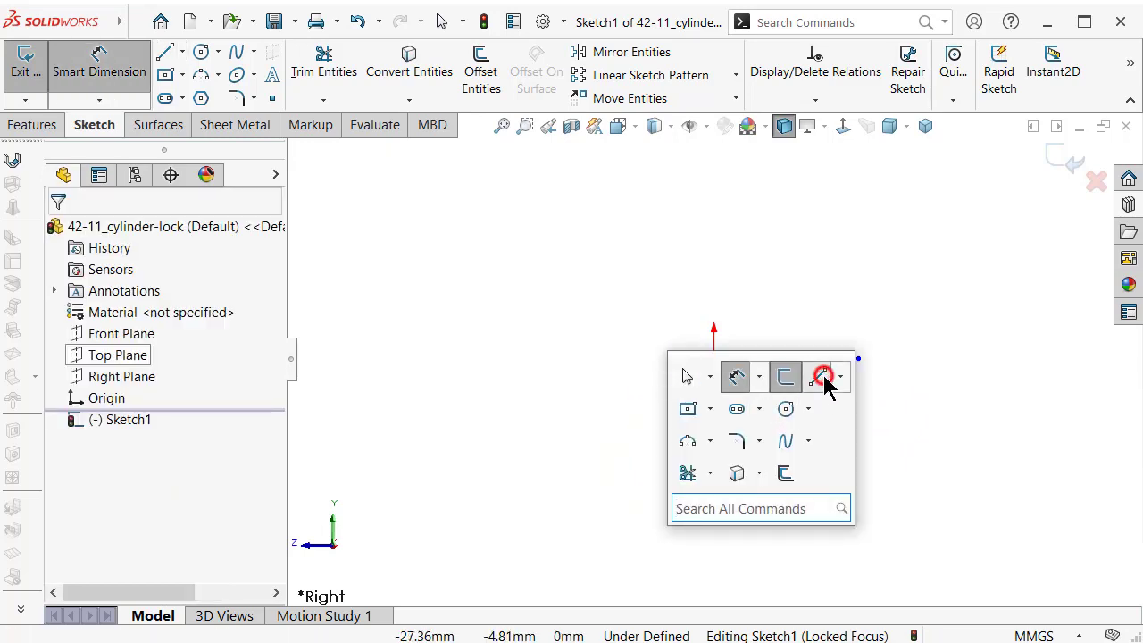
click(821, 376)
scroll(778, 308, down, 2)
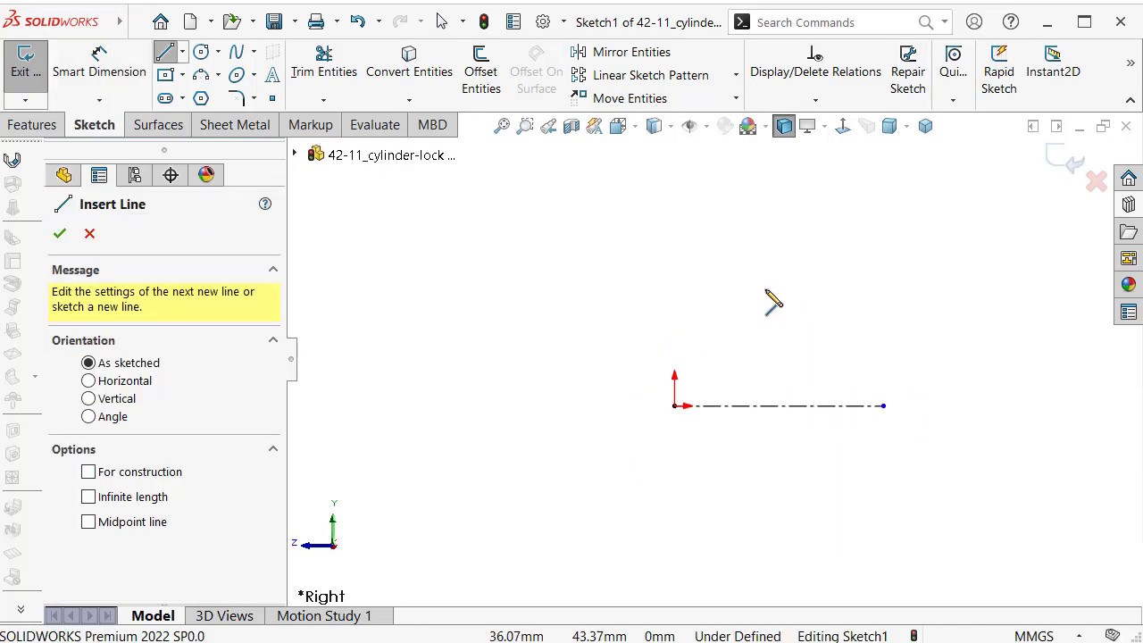
click(674, 314)
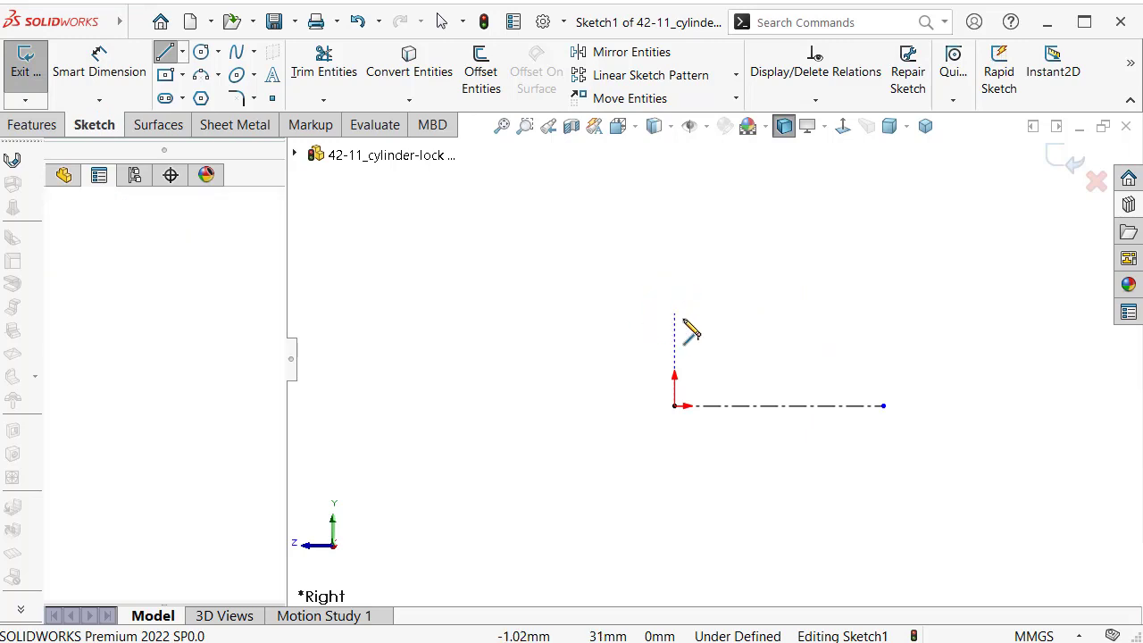
click(864, 313)
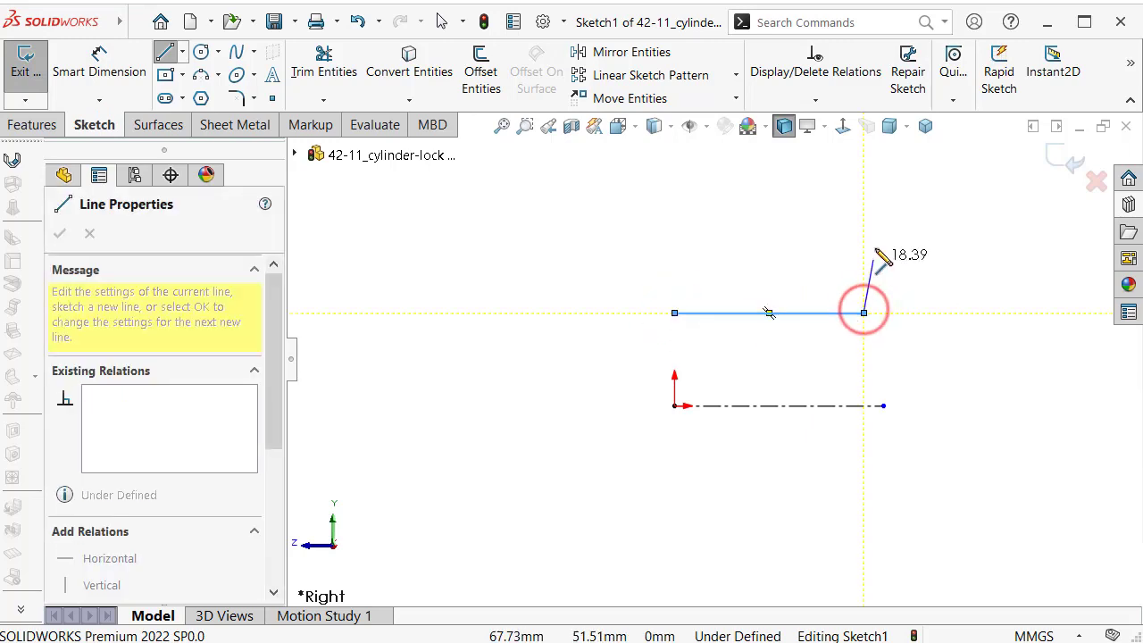
click(829, 218)
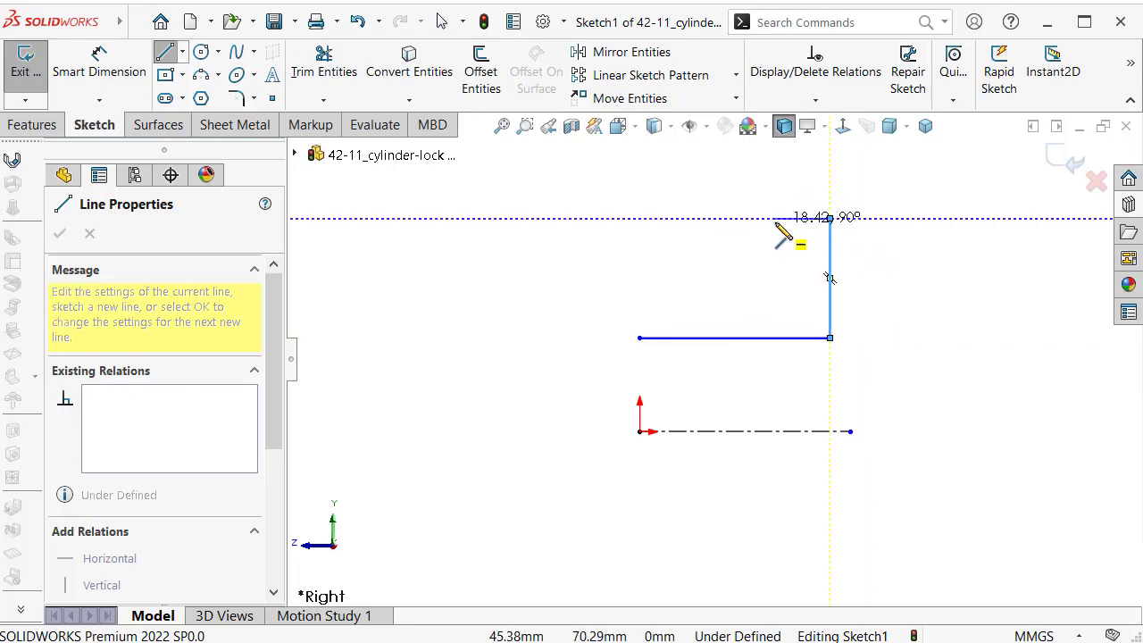
click(774, 218)
Complete the upper step, top, left and inner edges, closing the outline at its start point
scroll(760, 184, down, 1)
scroll(760, 184, down, 2)
click(766, 181)
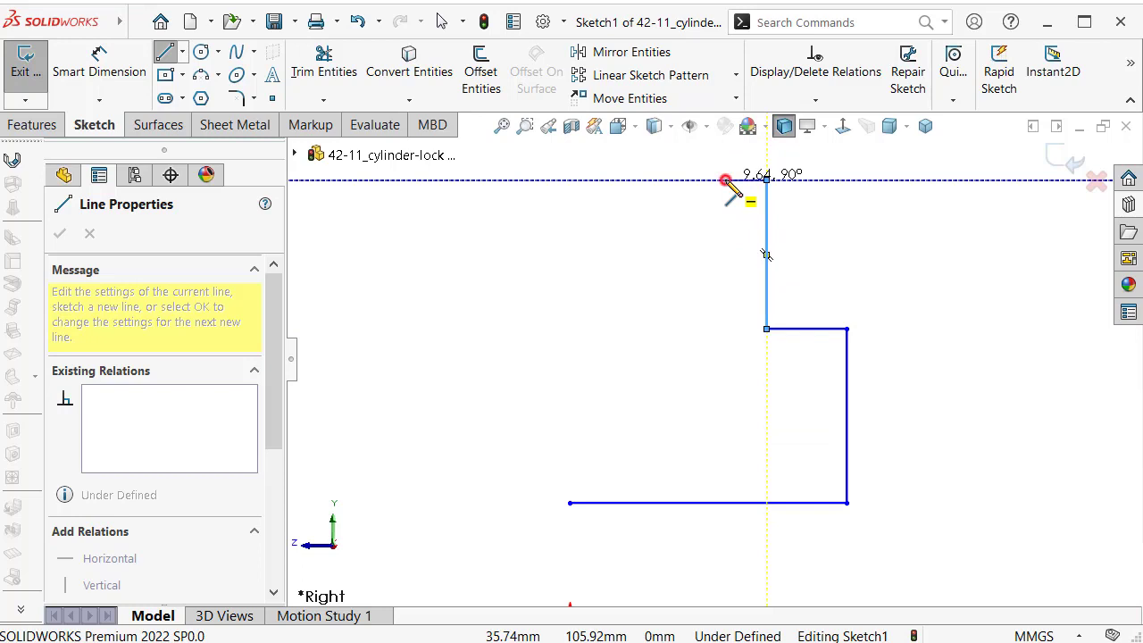
click(725, 180)
scroll(725, 182, up, 2)
click(723, 176)
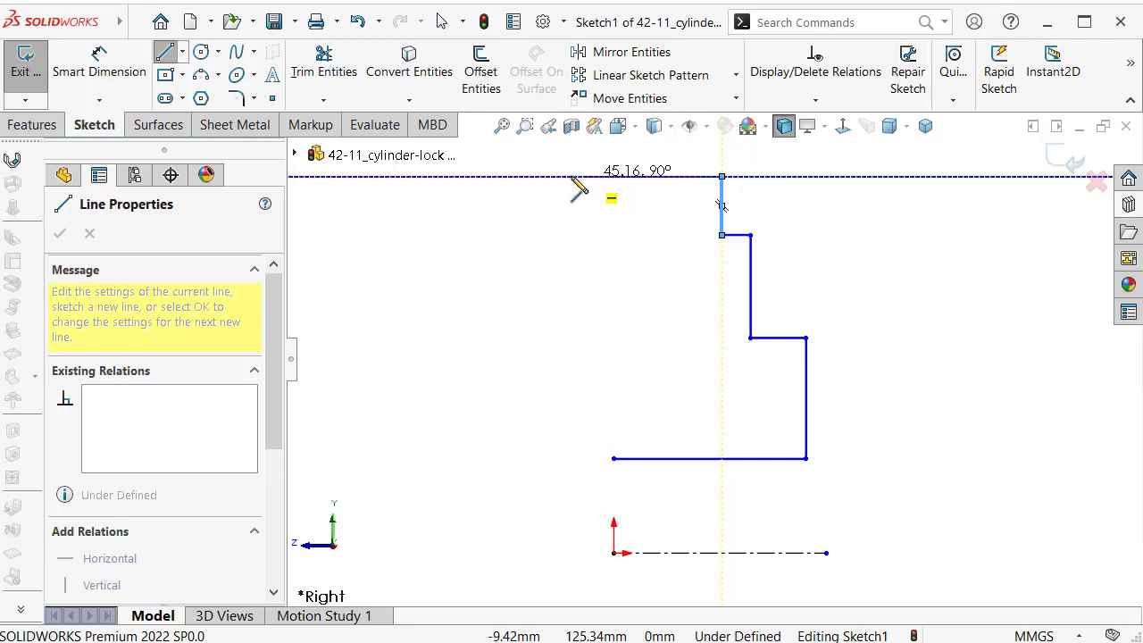
click(522, 177)
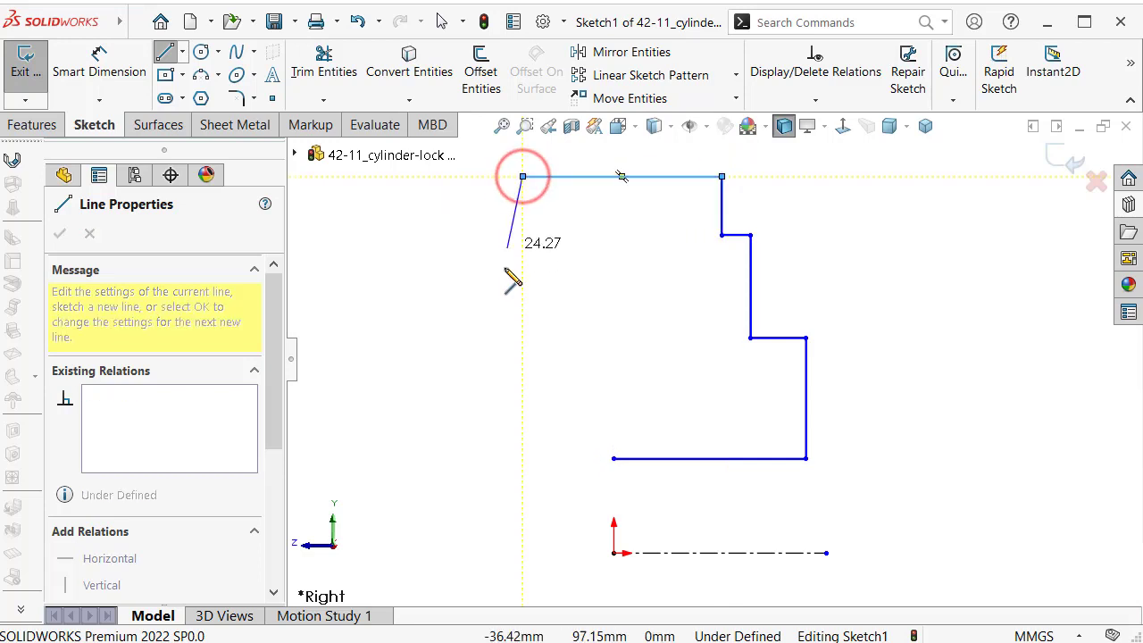
click(522, 312)
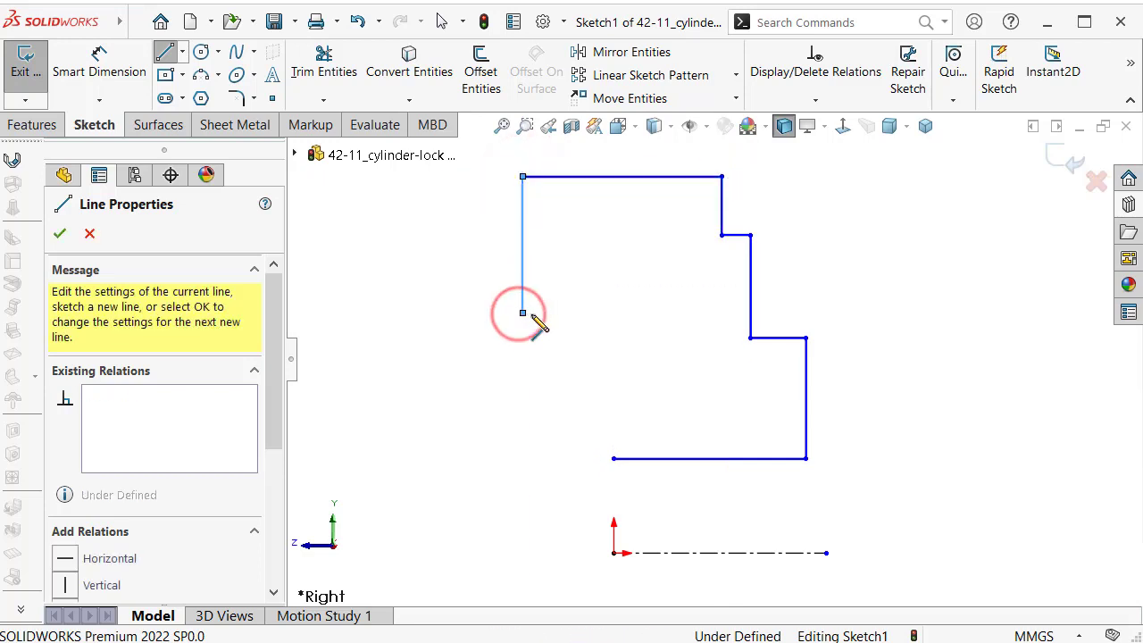
click(614, 312)
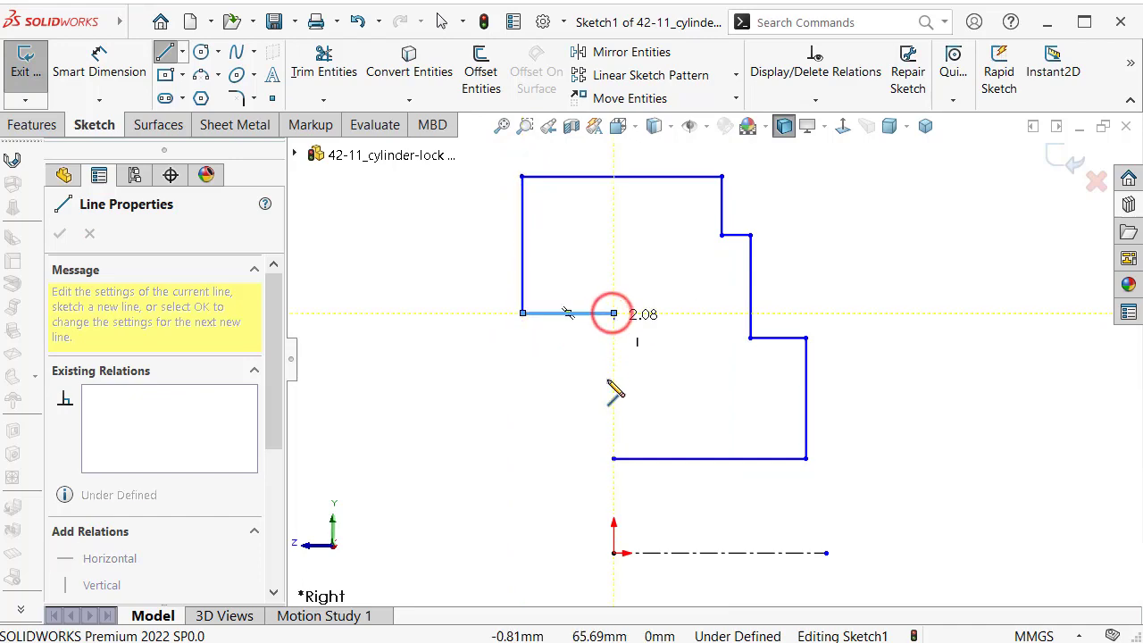
click(614, 459)
right_drag(915, 478, 898, 383)
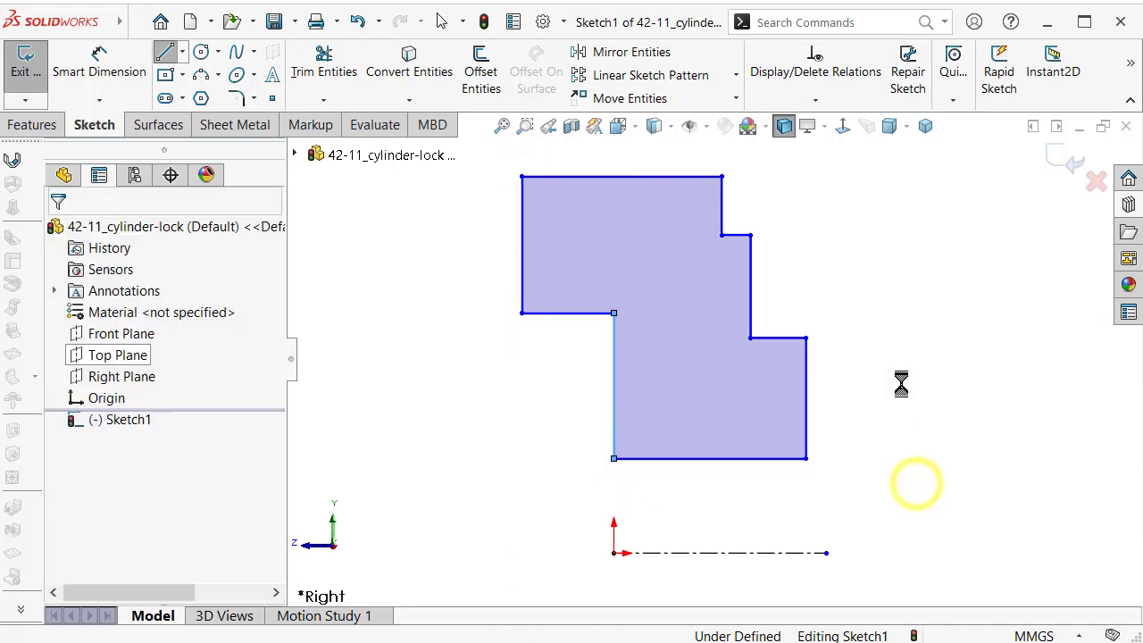
Dimension the bottom edge 5 mm from the centerline and 10 mm long
click(779, 460)
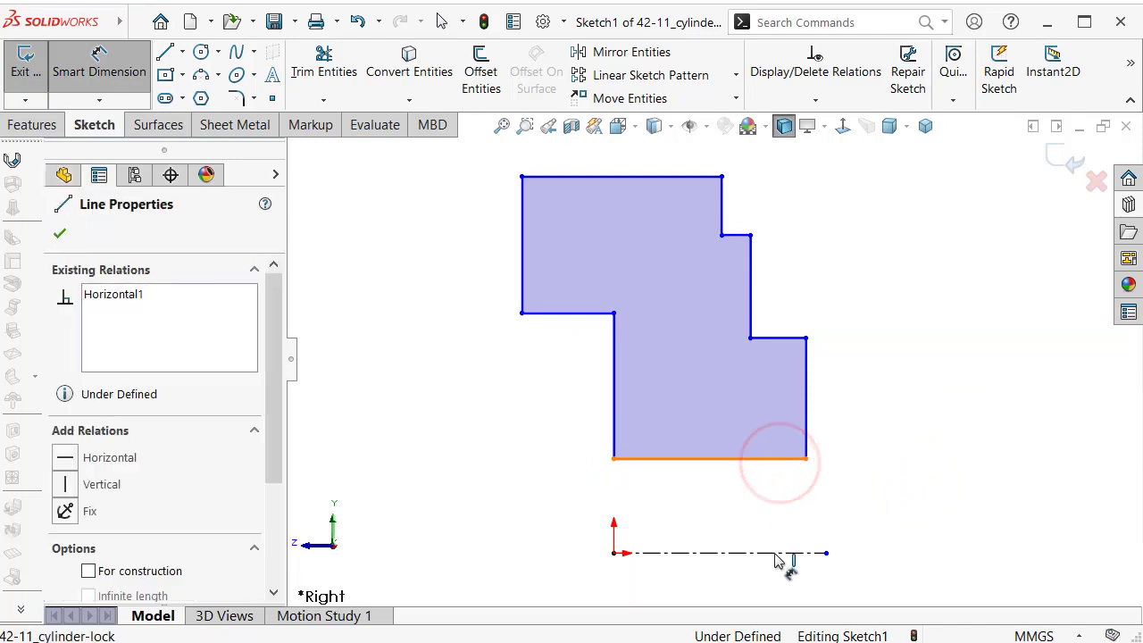
click(786, 554)
click(948, 513)
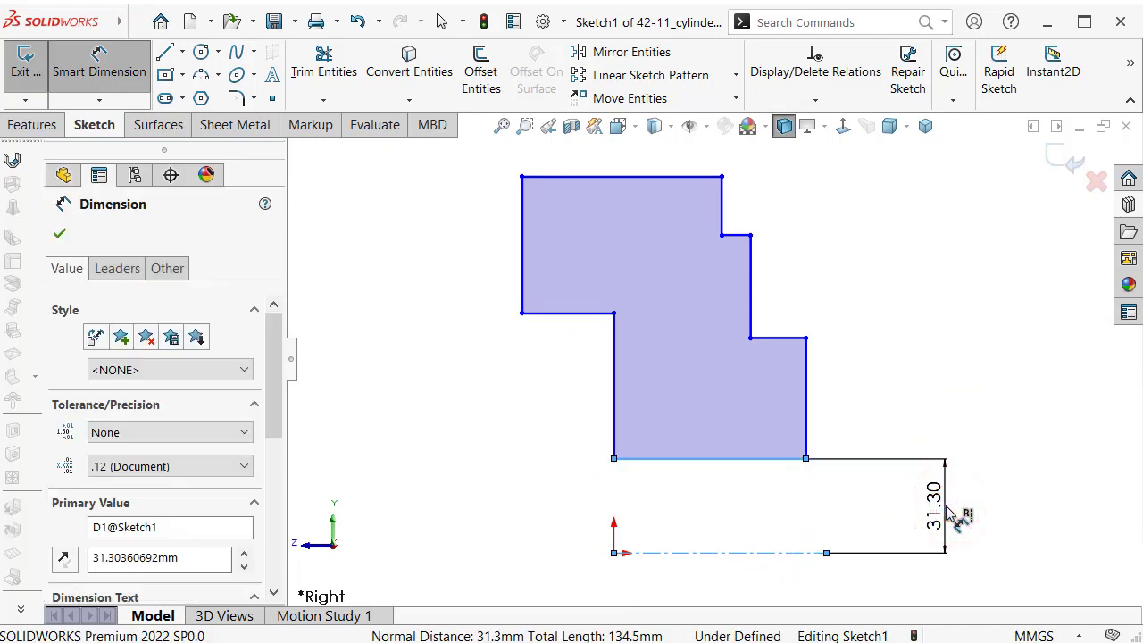
text(5)
key(Return)
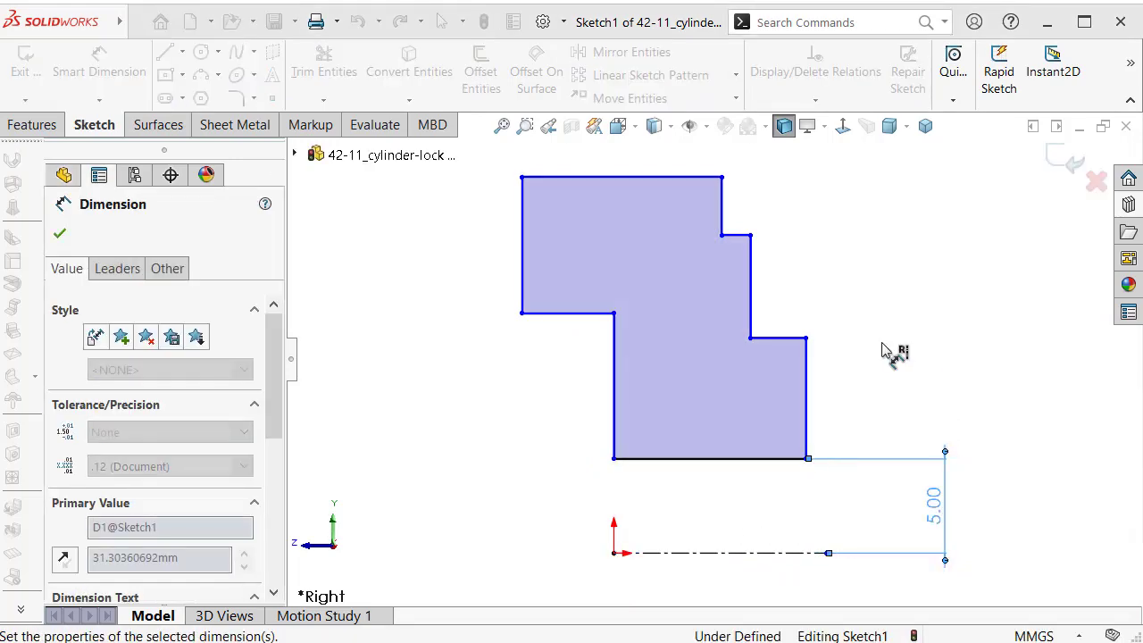
click(880, 329)
click(763, 459)
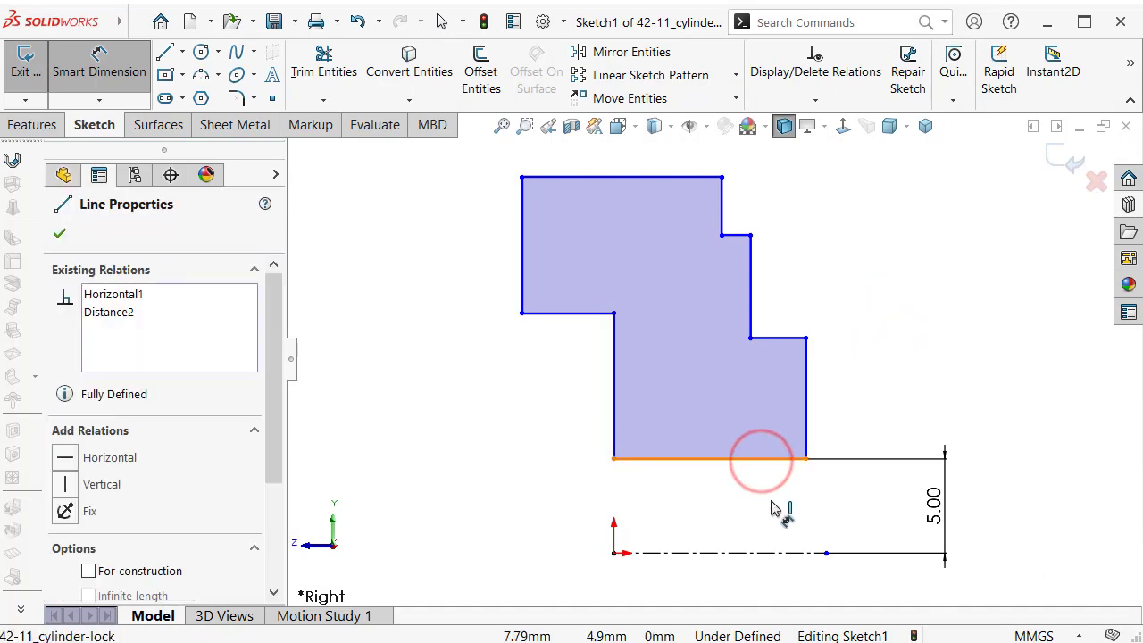
key(f)
click(727, 514)
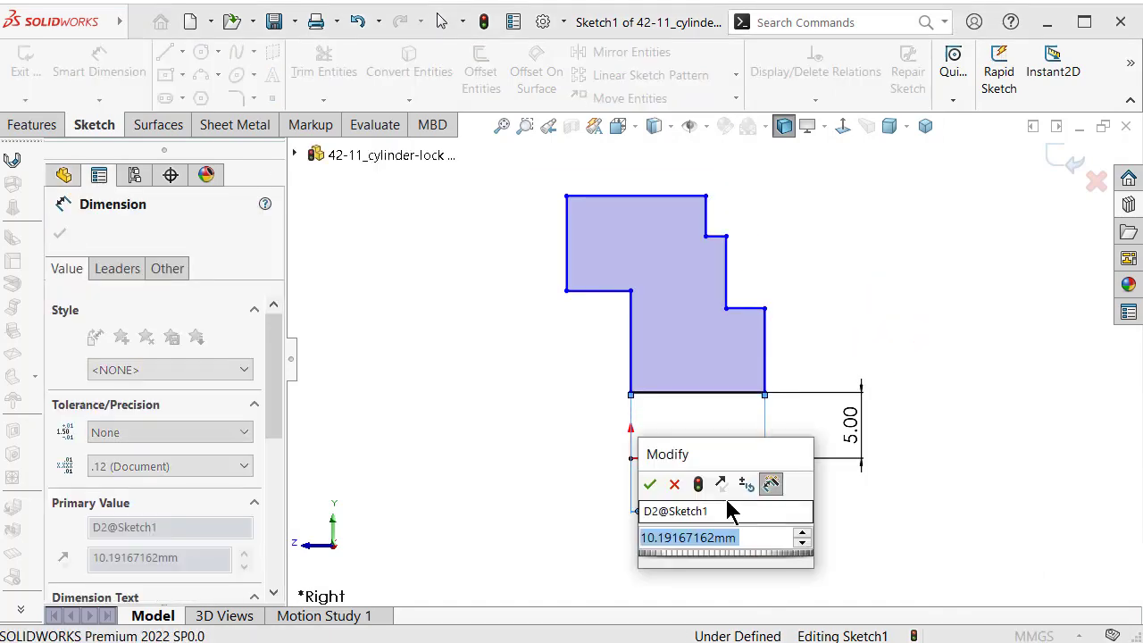
text(10)
key(Return)
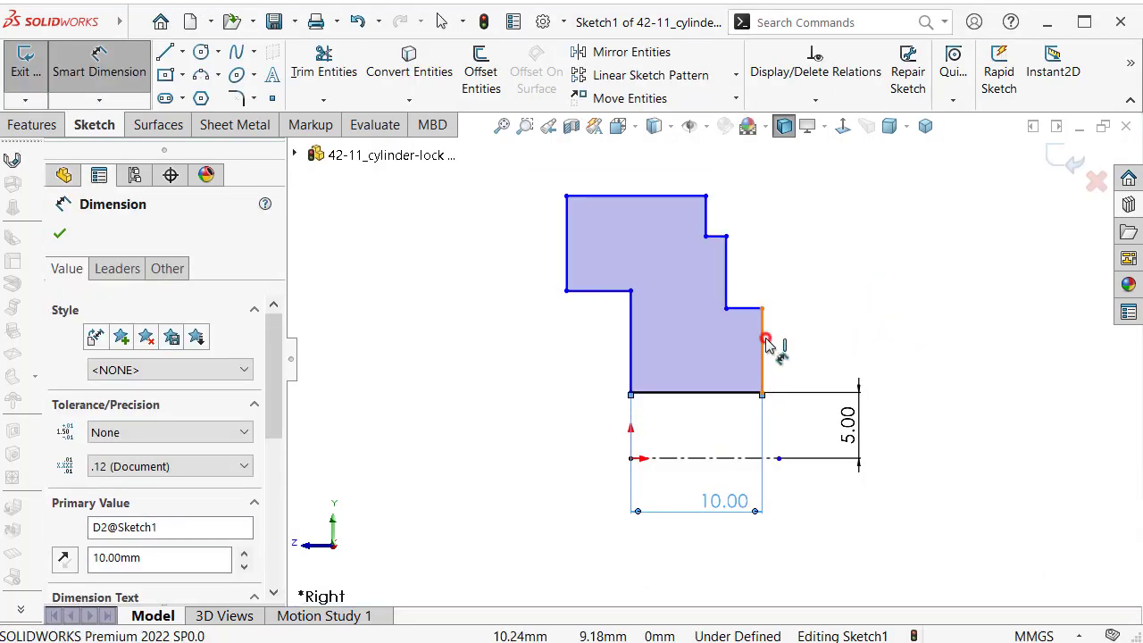
Set the right edge to 9 mm and the short horizontal step edge to 3 mm
click(764, 357)
click(851, 332)
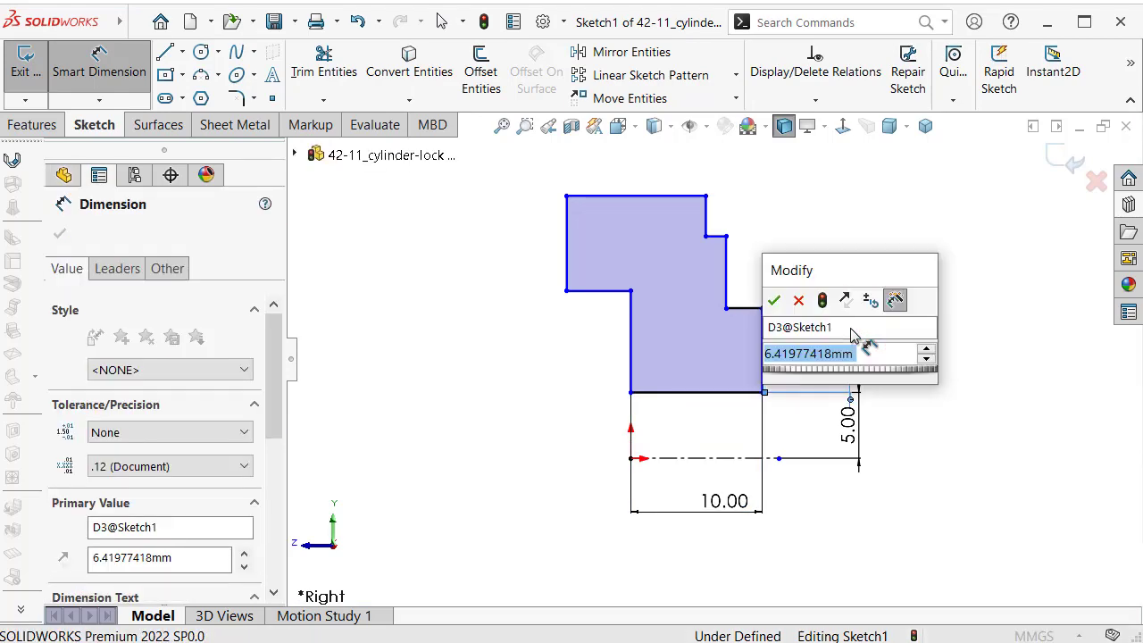
text(9)
key(Return)
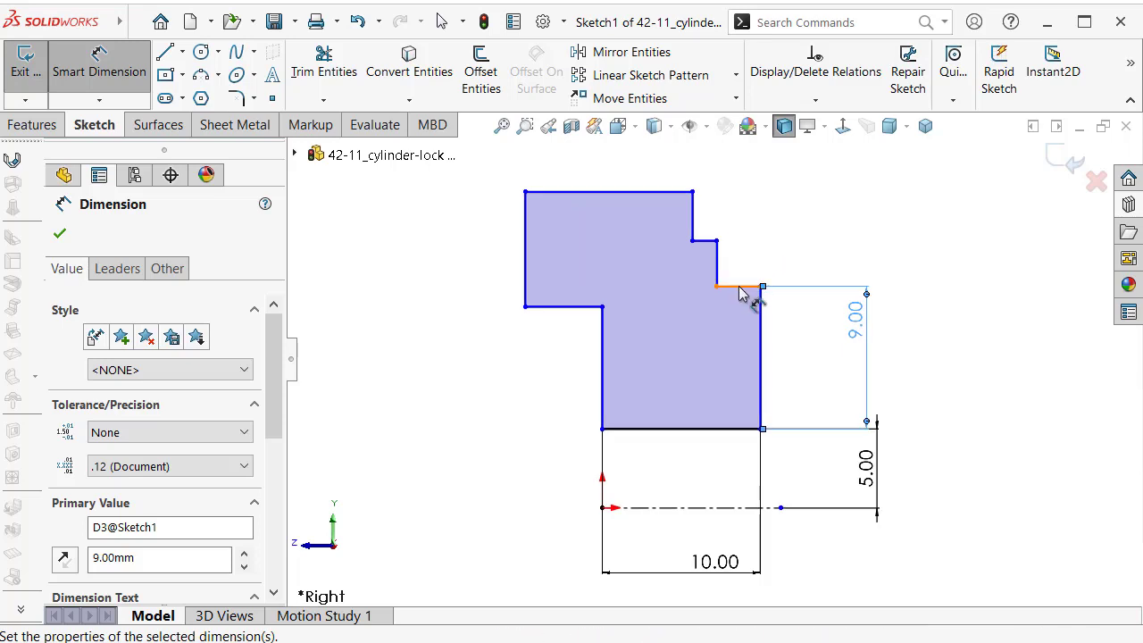
click(737, 286)
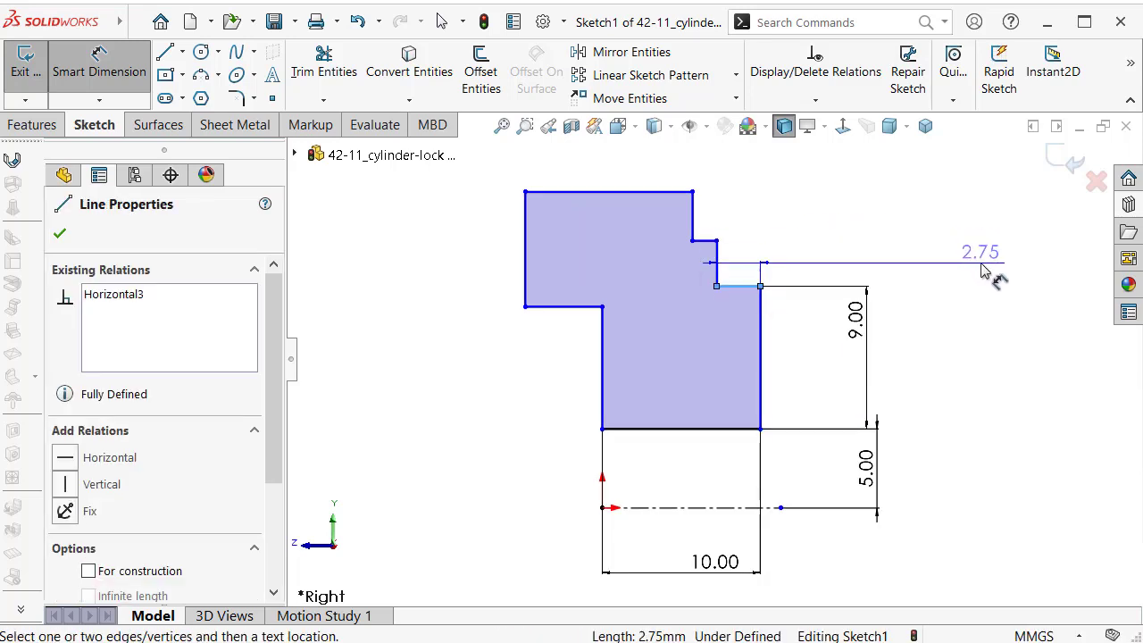
click(982, 270)
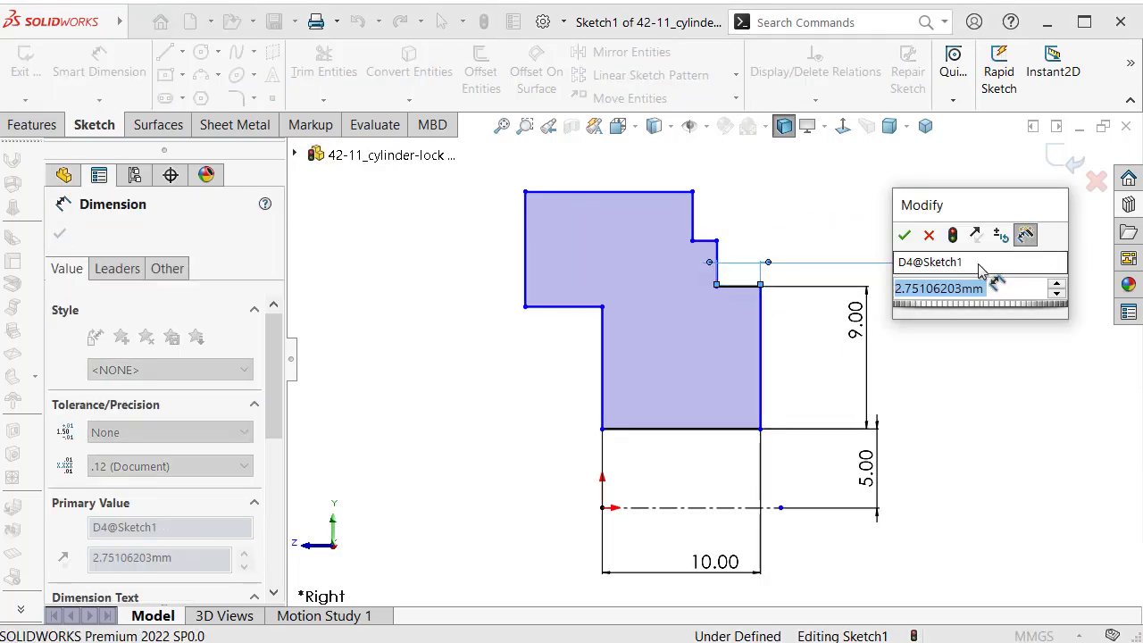
text(3)
key(Return)
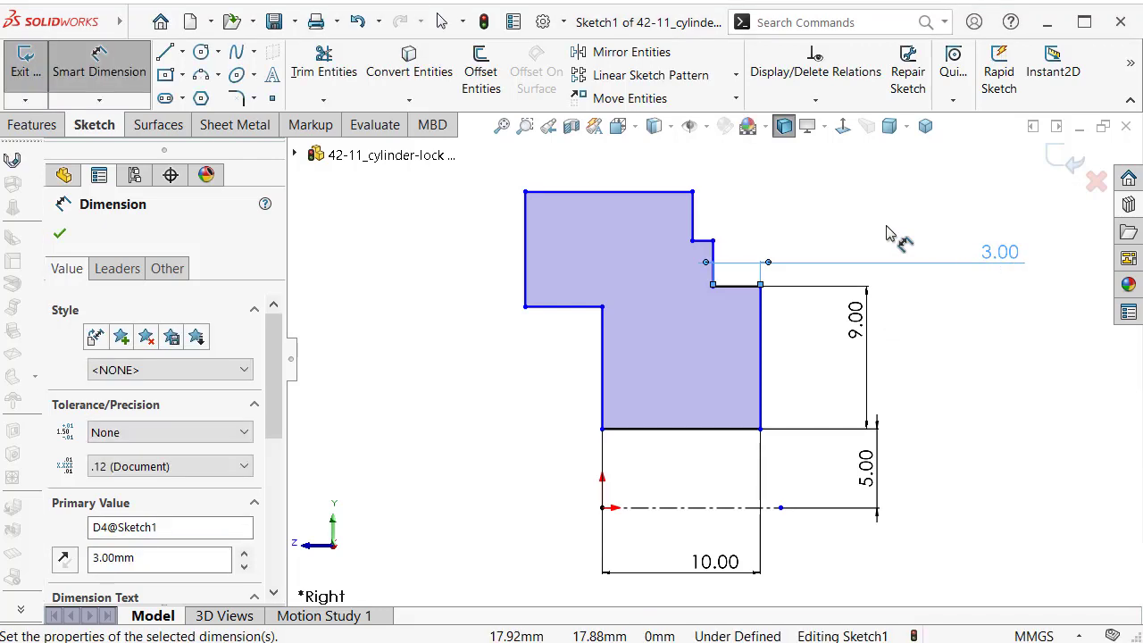
Dimension the upper step's short vertical edge to 9.5 mm and drag the top edge upward
click(721, 264)
key(z)
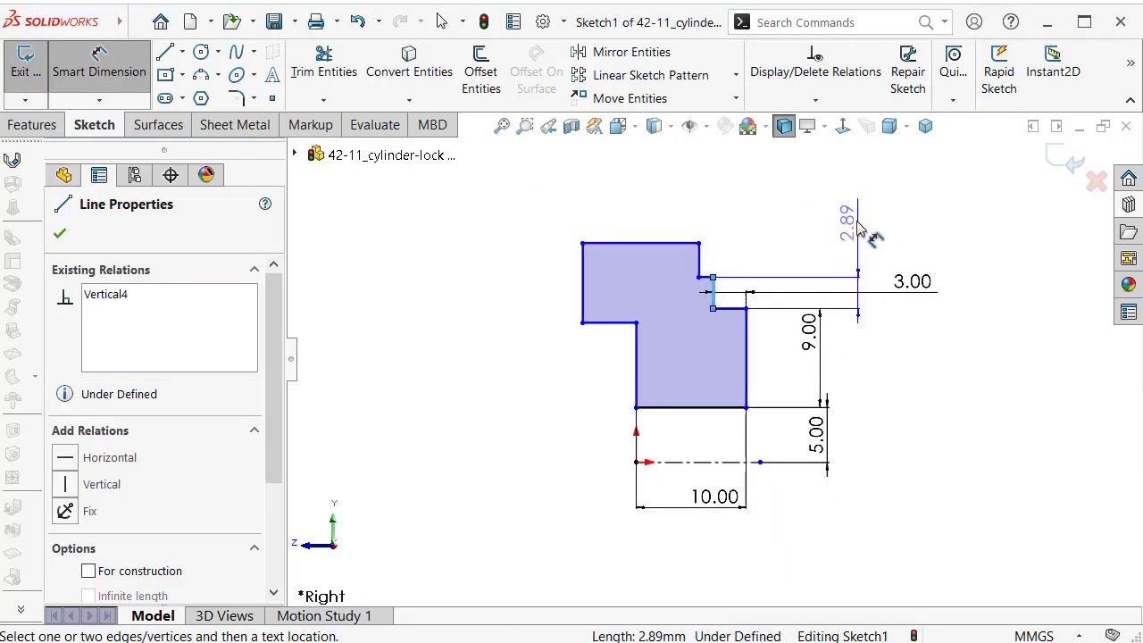
click(958, 214)
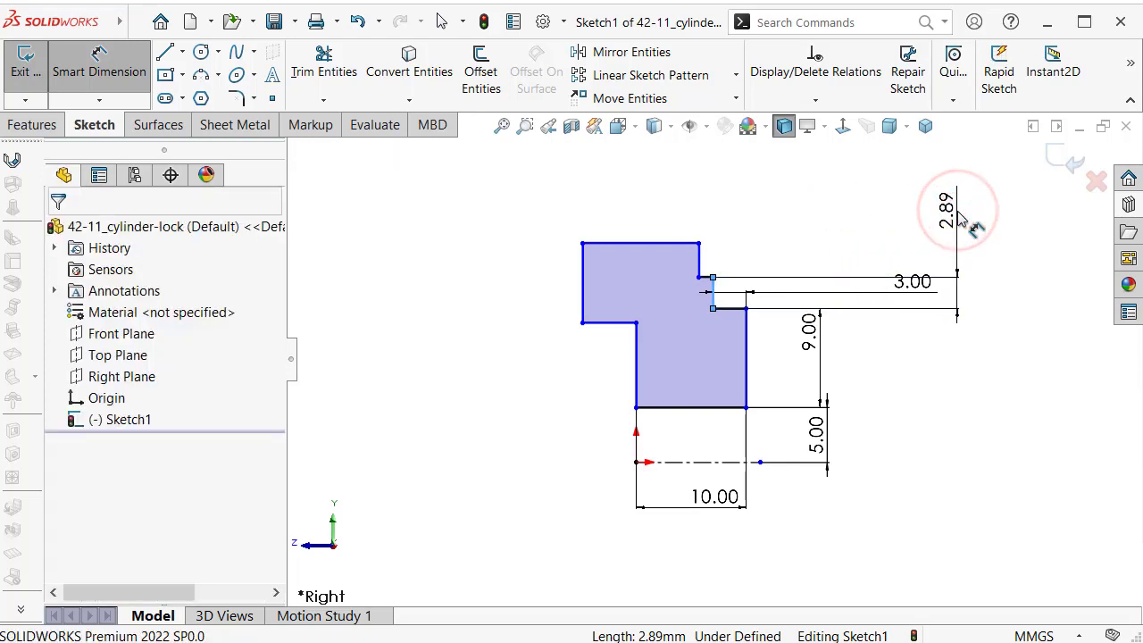
text(9.5)
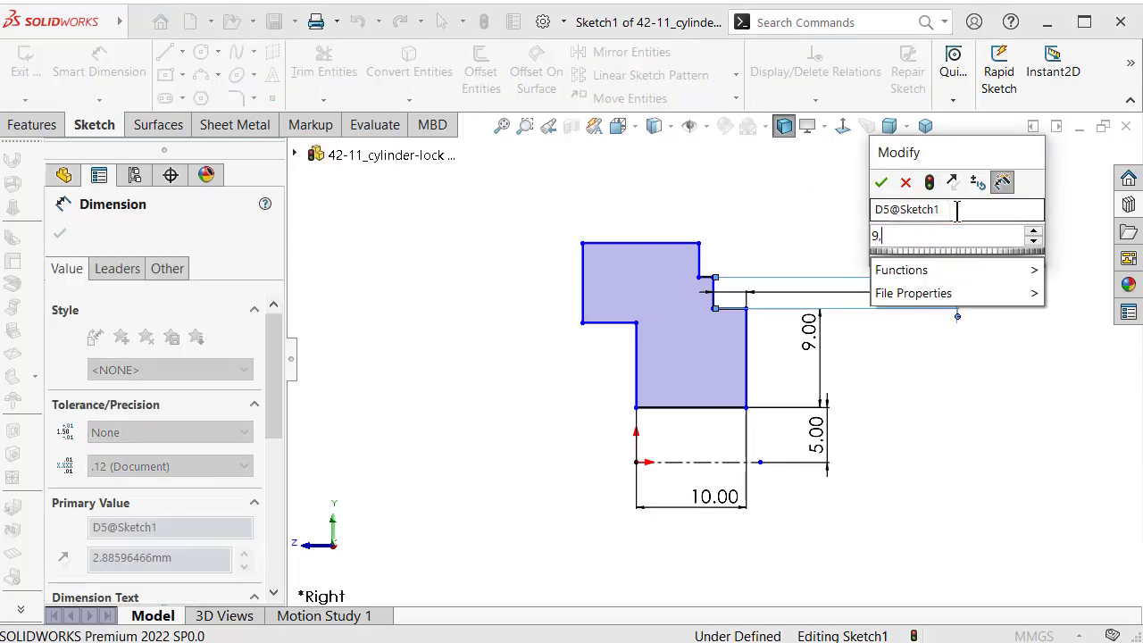
key(Return)
scroll(737, 208, down, 2)
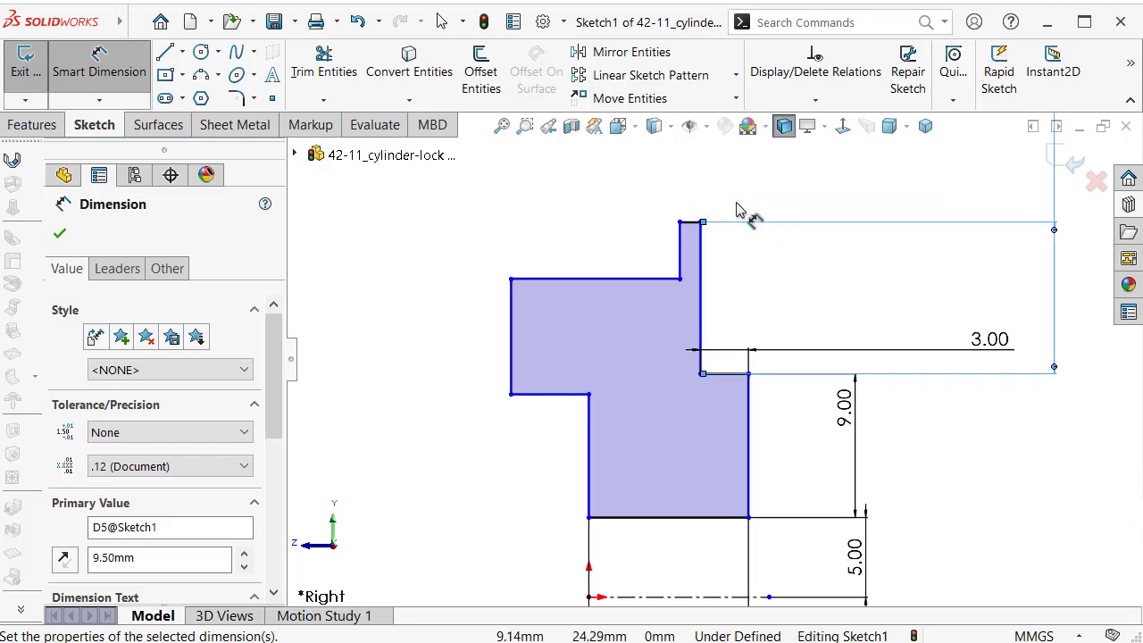
scroll(738, 208, up, 1)
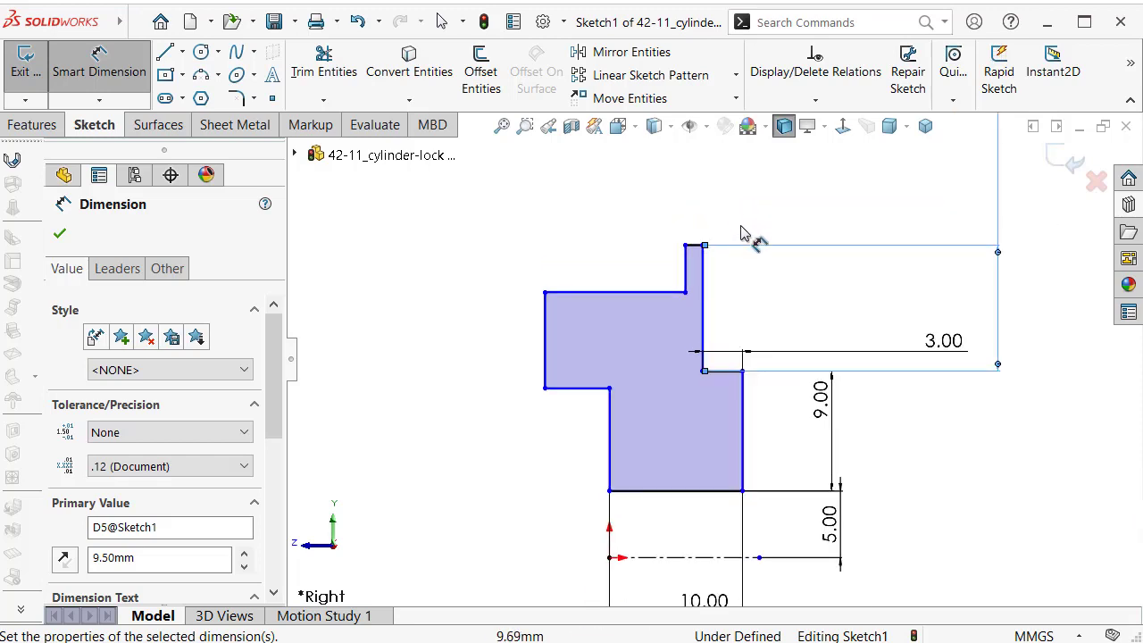
key(Escape)
drag(663, 296, 639, 174)
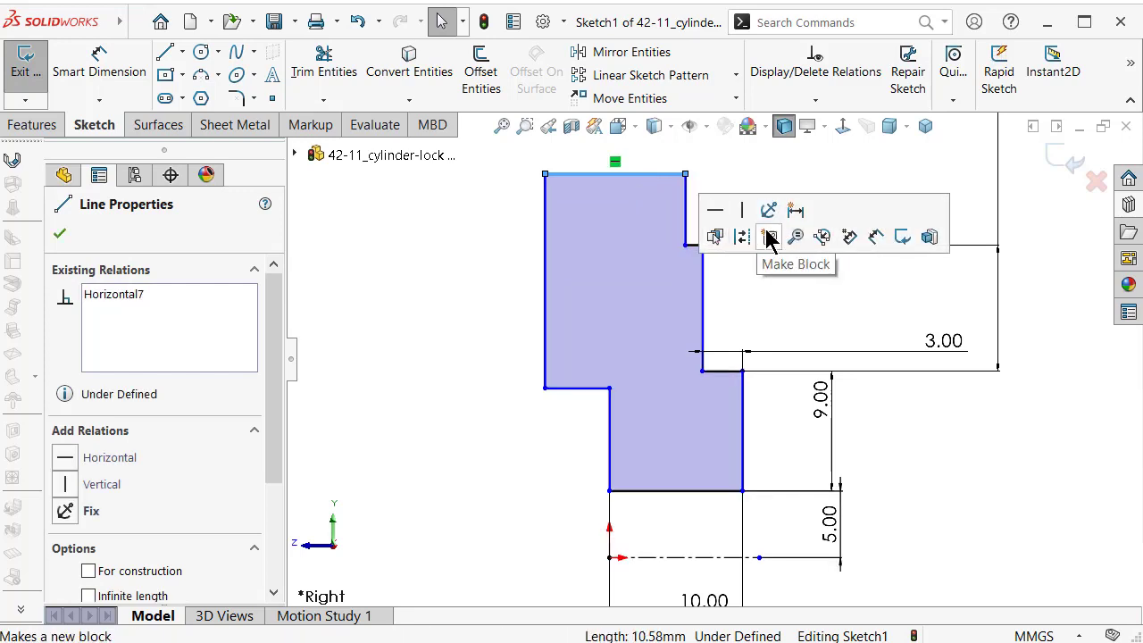
Add the left edge's height dimension and a 7 mm width on the top edge
scroll(724, 207, down, 1)
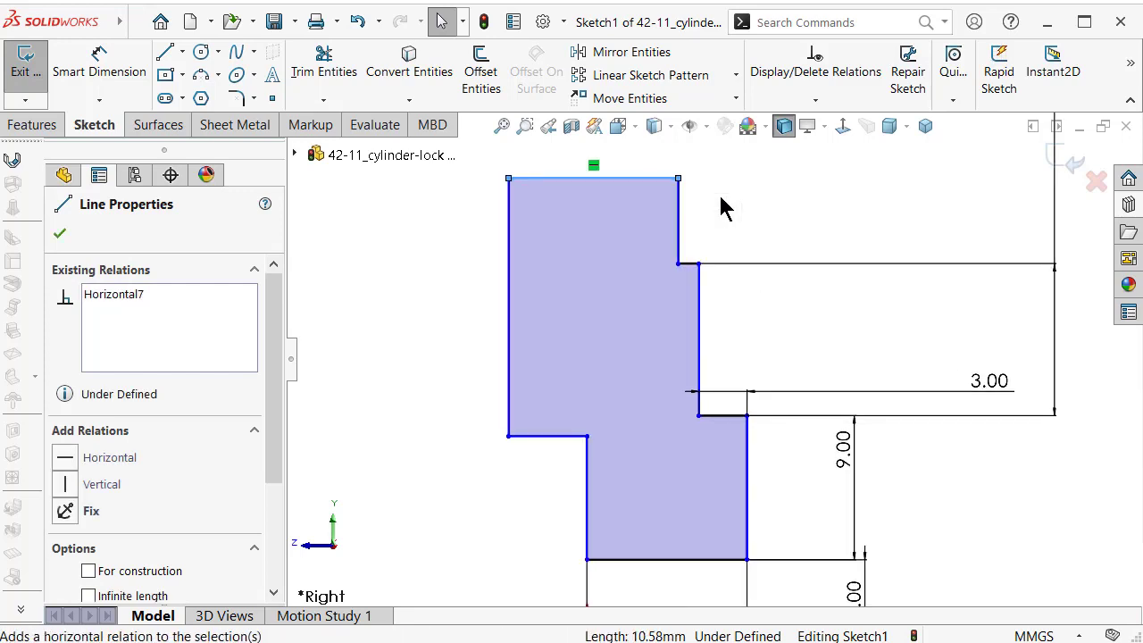
scroll(595, 259, up, 1)
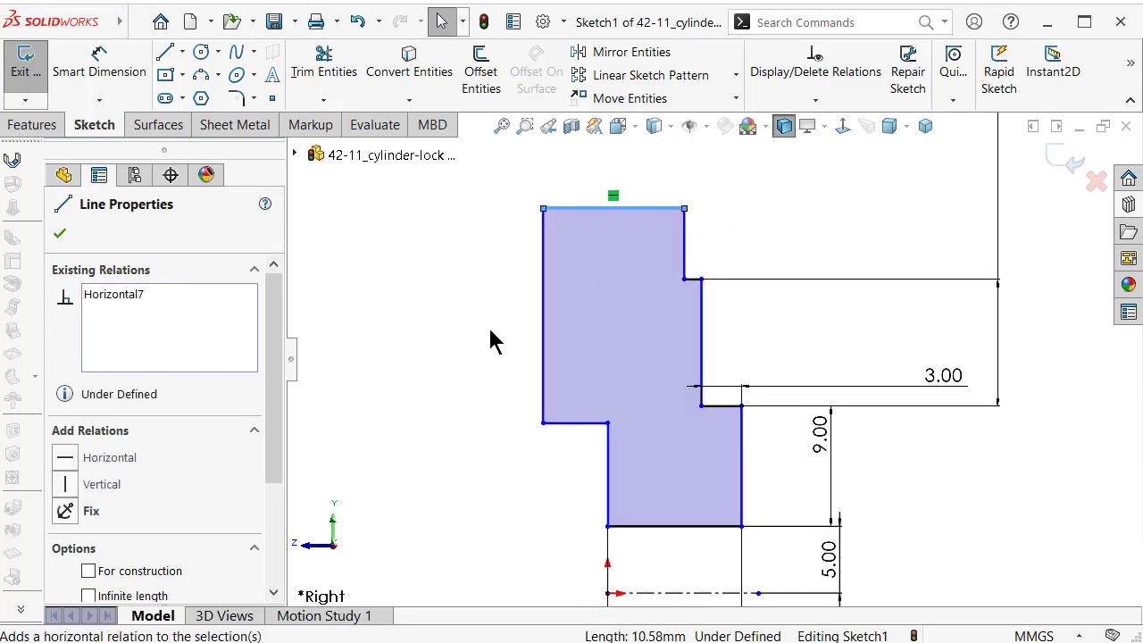
right_drag(489, 329, 490, 327)
right_drag(489, 257, 523, 259)
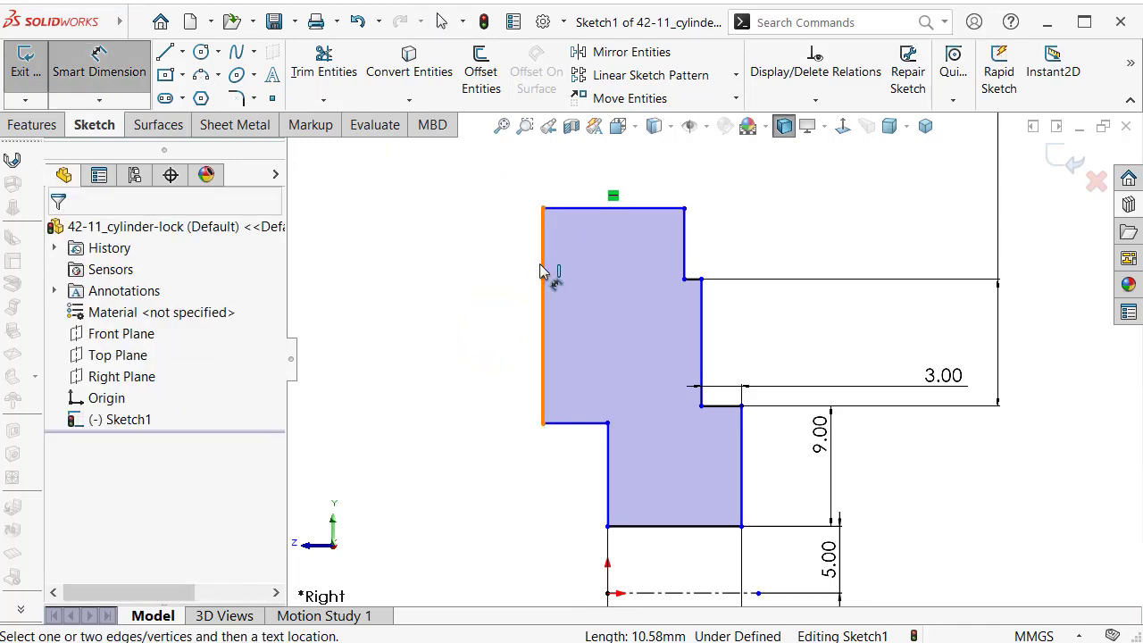
click(539, 268)
click(437, 312)
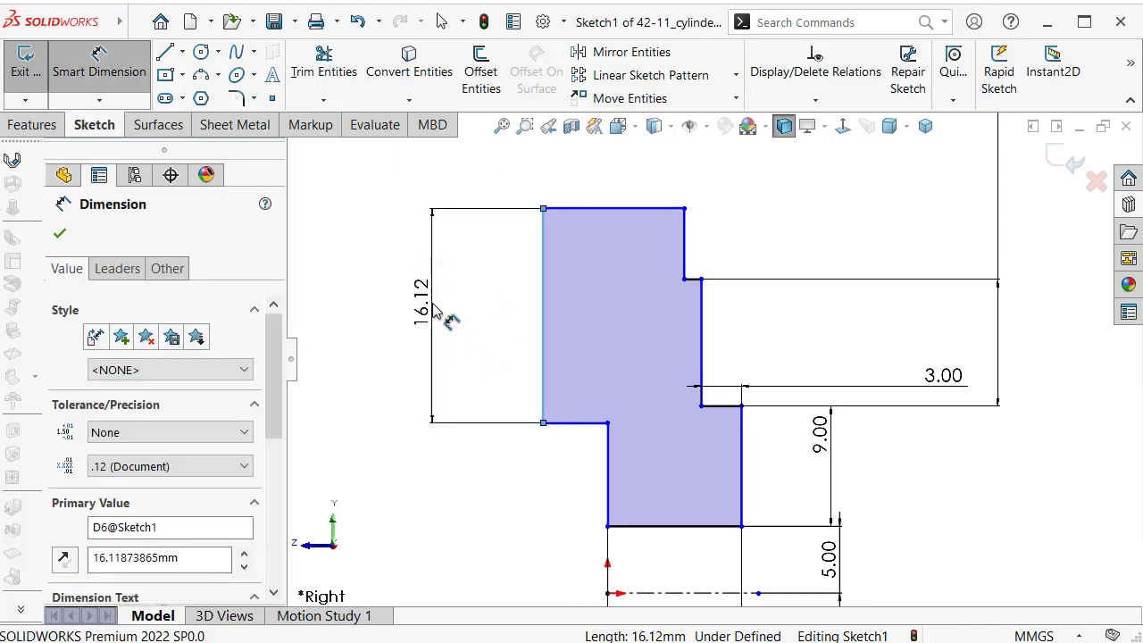
text(10)
key(Return)
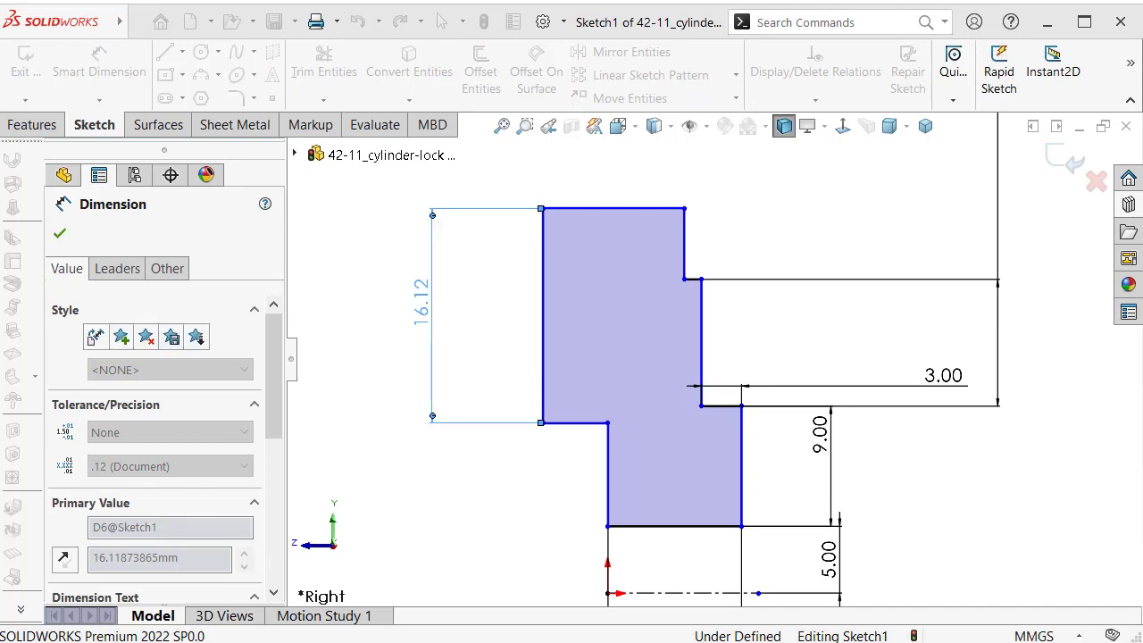
scroll(655, 234, down, 1)
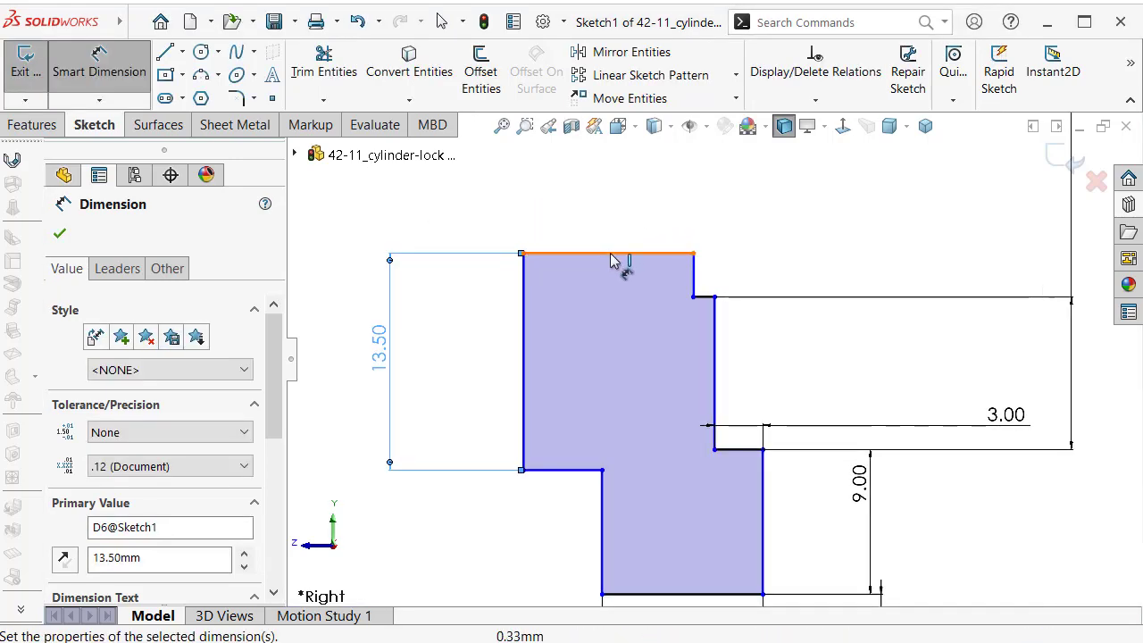
click(612, 252)
click(619, 214)
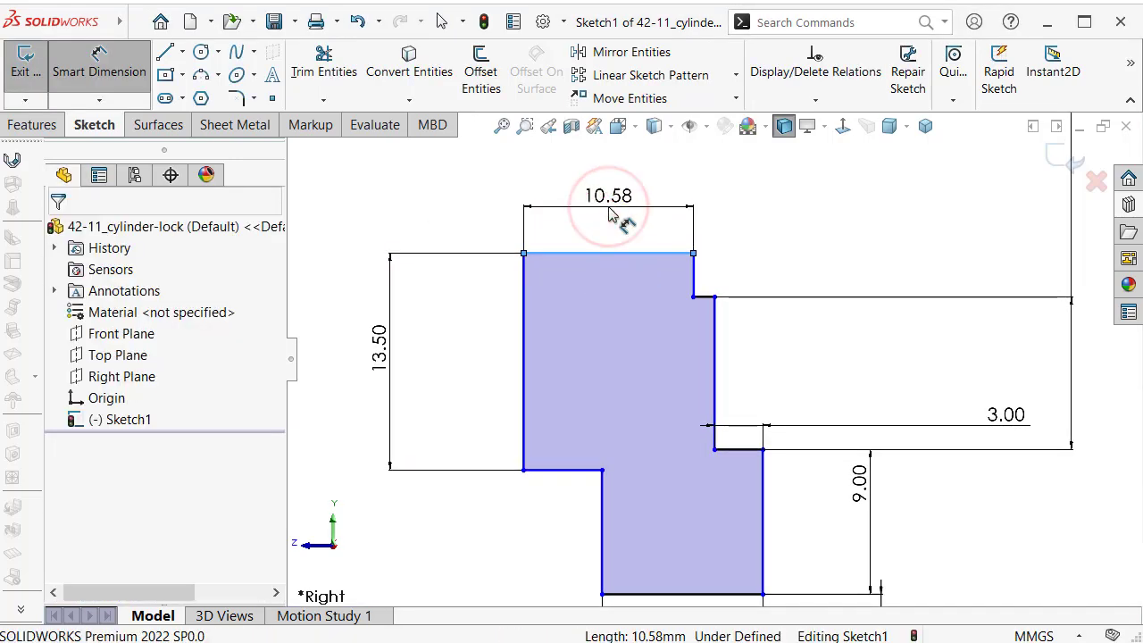
text(7.00mm)
key(Return)
Set the short step edge to 3 mm and keep the conflicting lower-step dimension as driven
scroll(670, 258, down, 1)
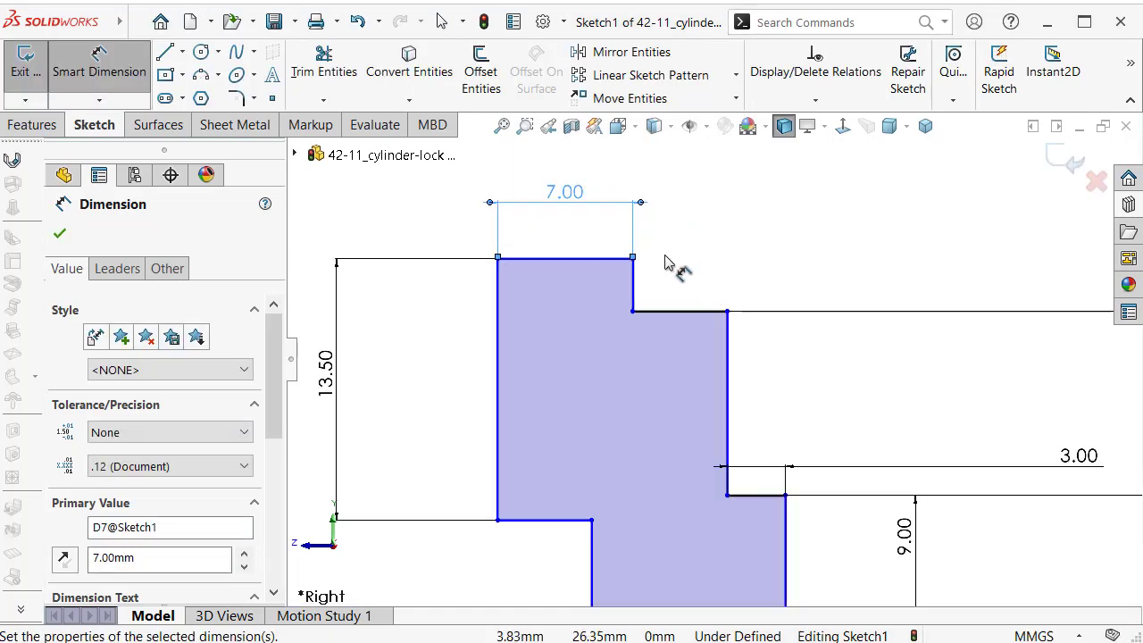
click(685, 312)
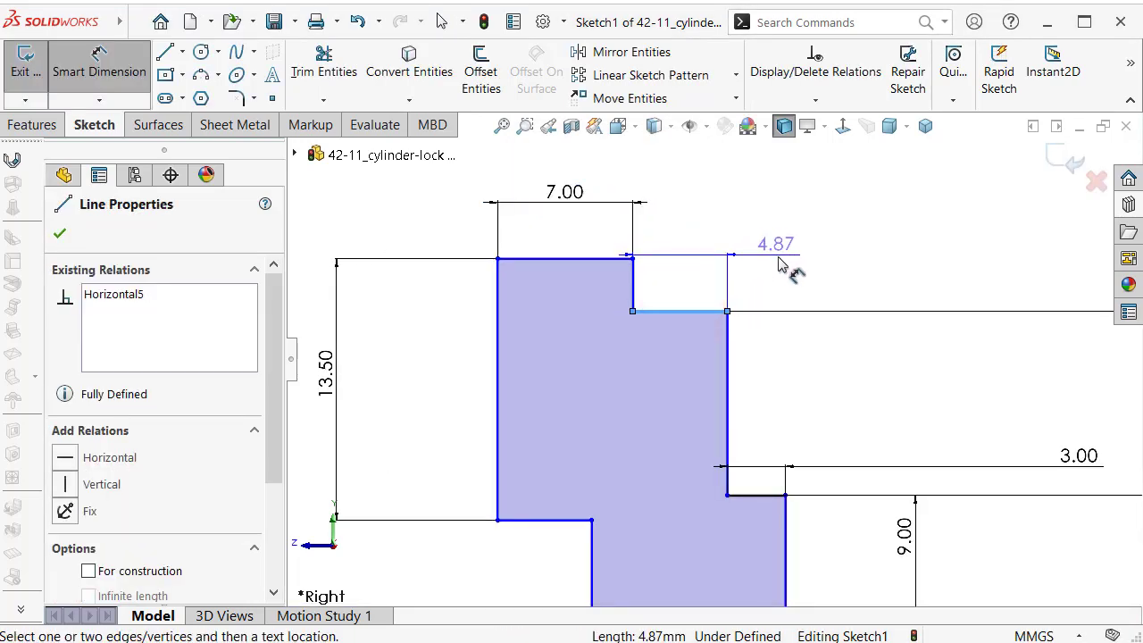
click(785, 282)
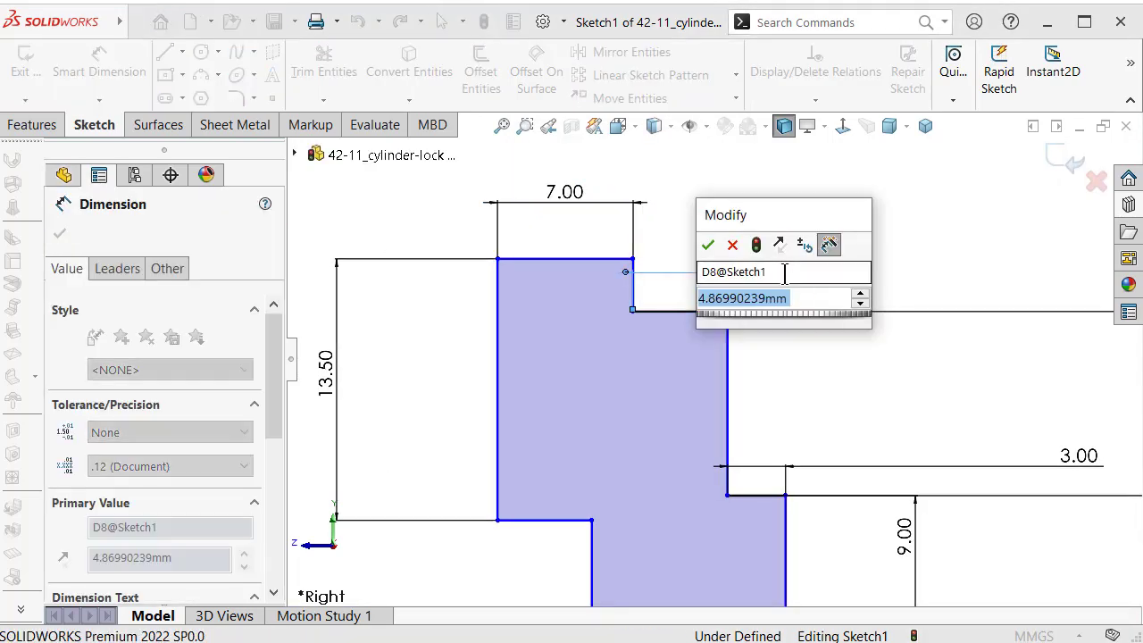
text(3)
key(Return)
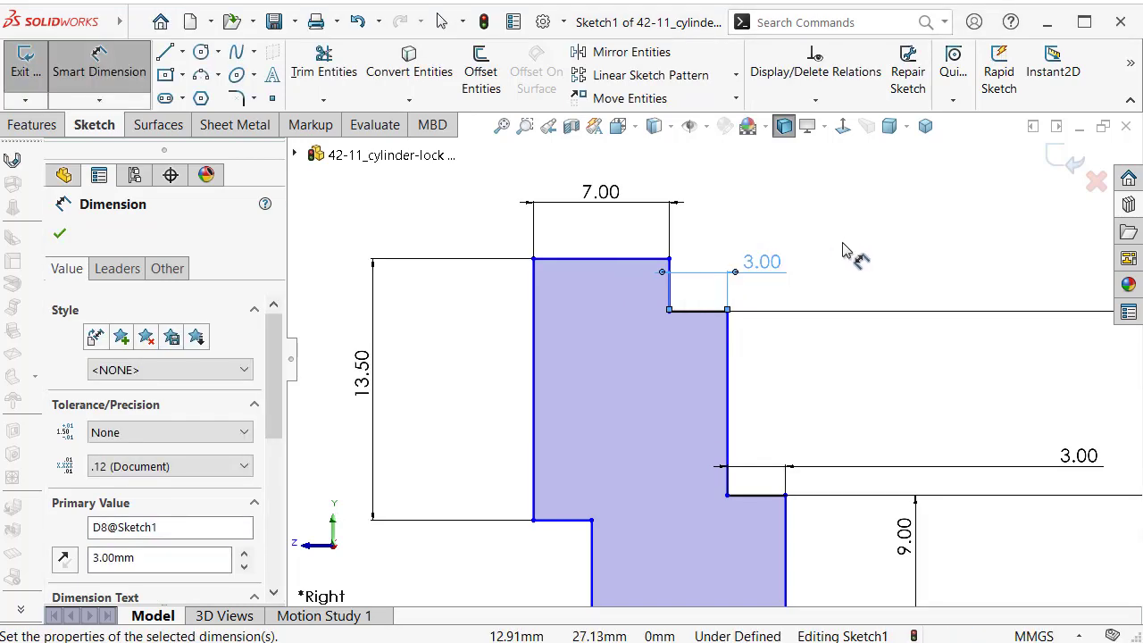
scroll(837, 265, up, 2)
scroll(836, 266, up, 1)
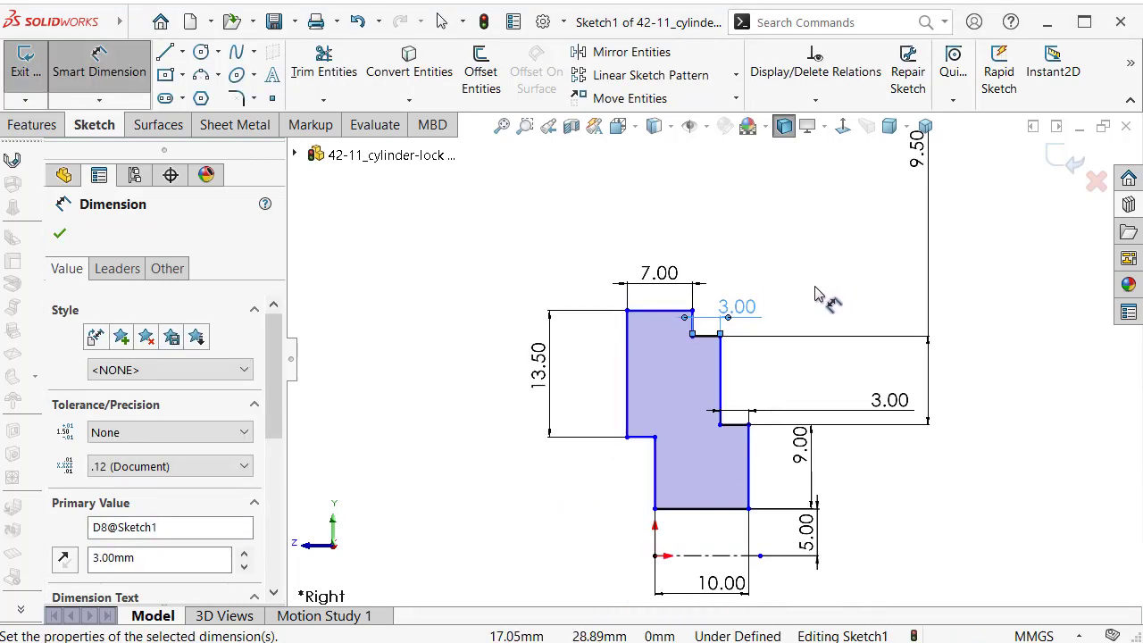
scroll(665, 451, down, 3)
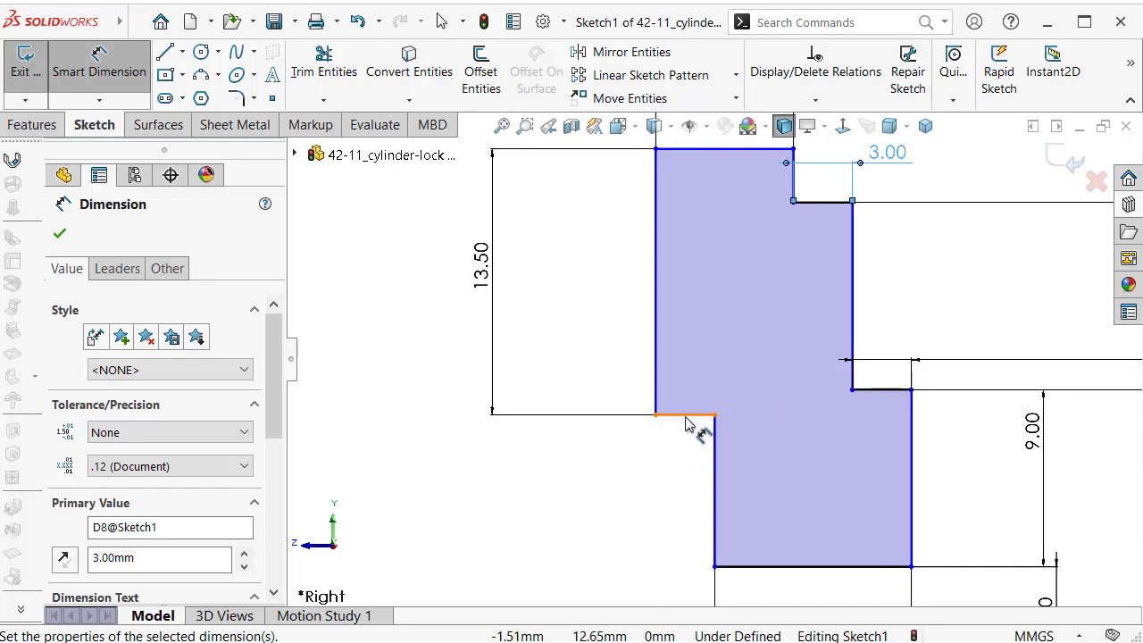
click(684, 416)
click(487, 490)
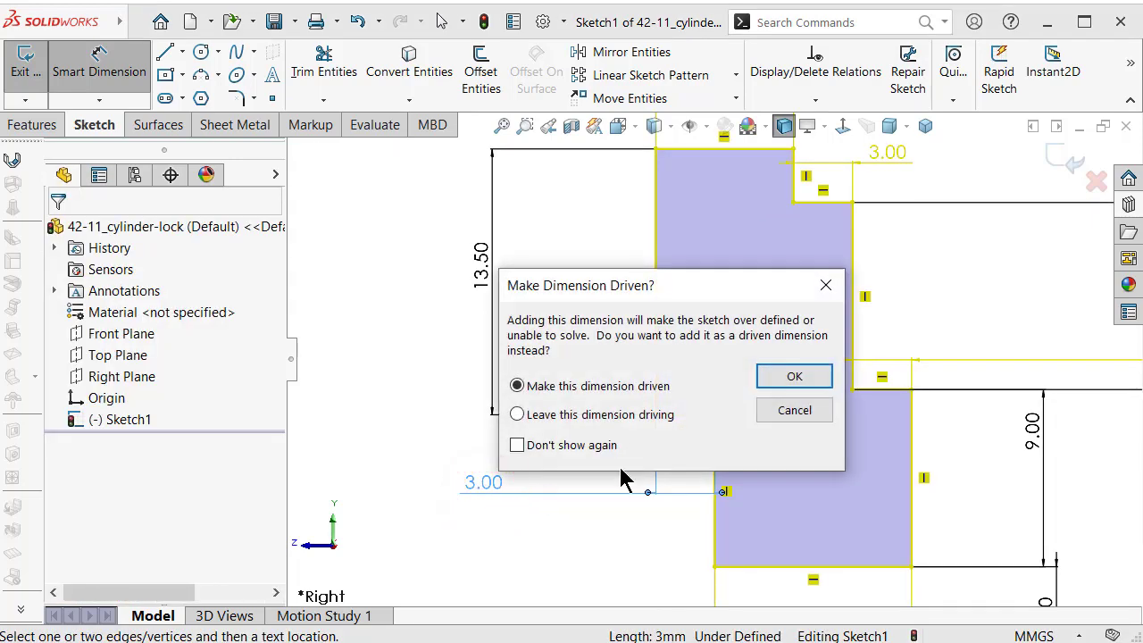
click(794, 413)
scroll(791, 434, up, 2)
scroll(773, 446, down, 1)
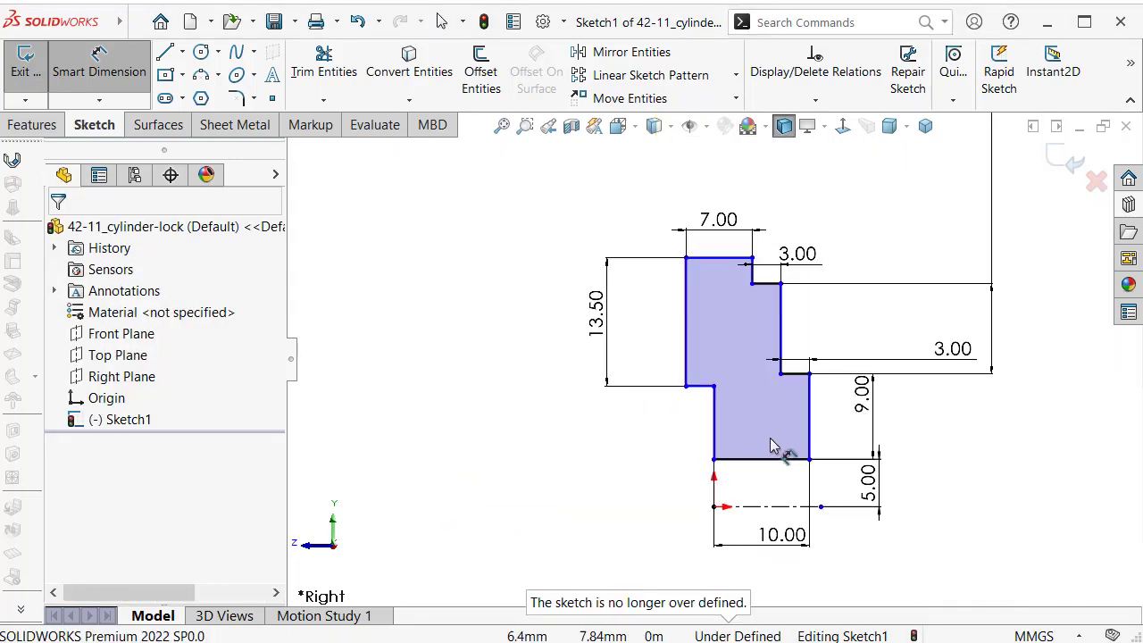
scroll(741, 457, down, 2)
key(Escape)
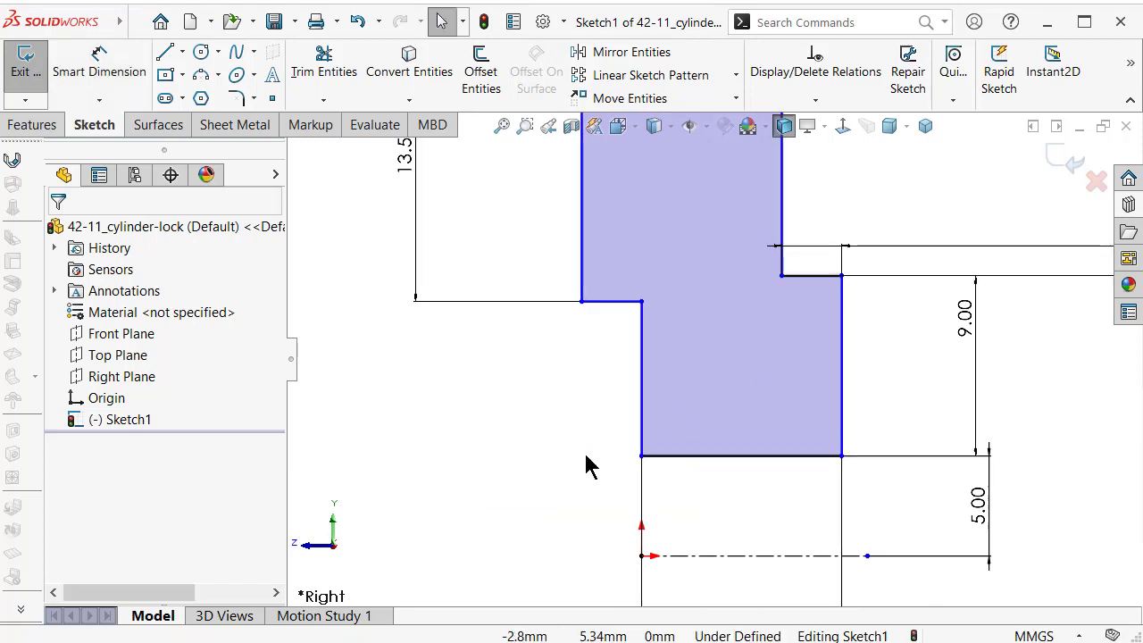
Dimension the lower-left vertical edge of the step to 6.5 mm
right_drag(585, 457, 625, 366)
click(639, 372)
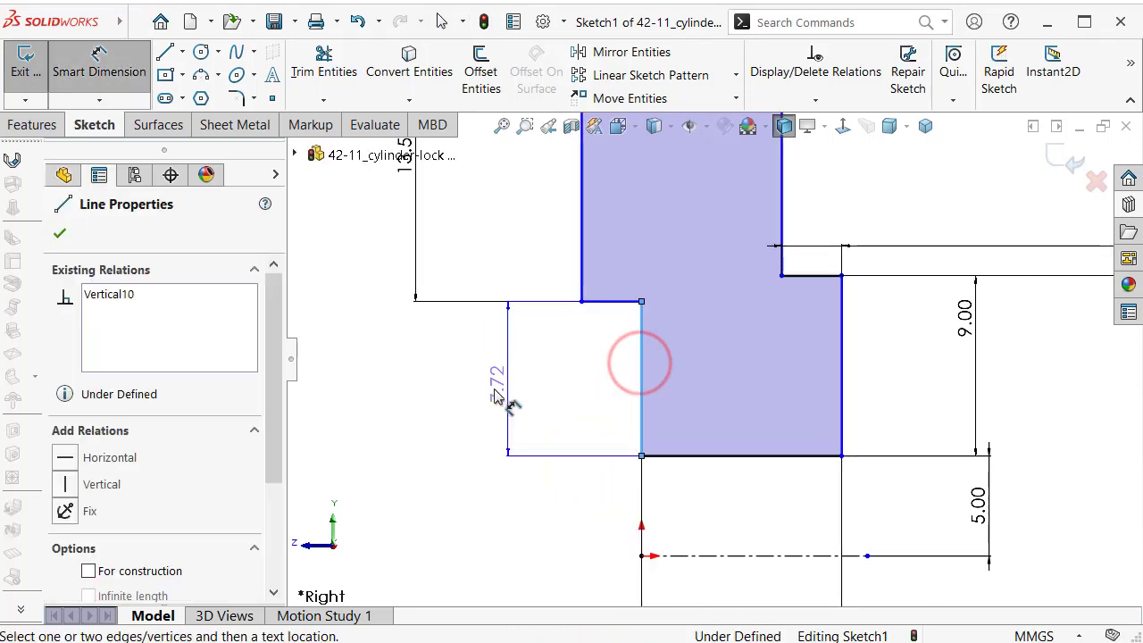
click(444, 404)
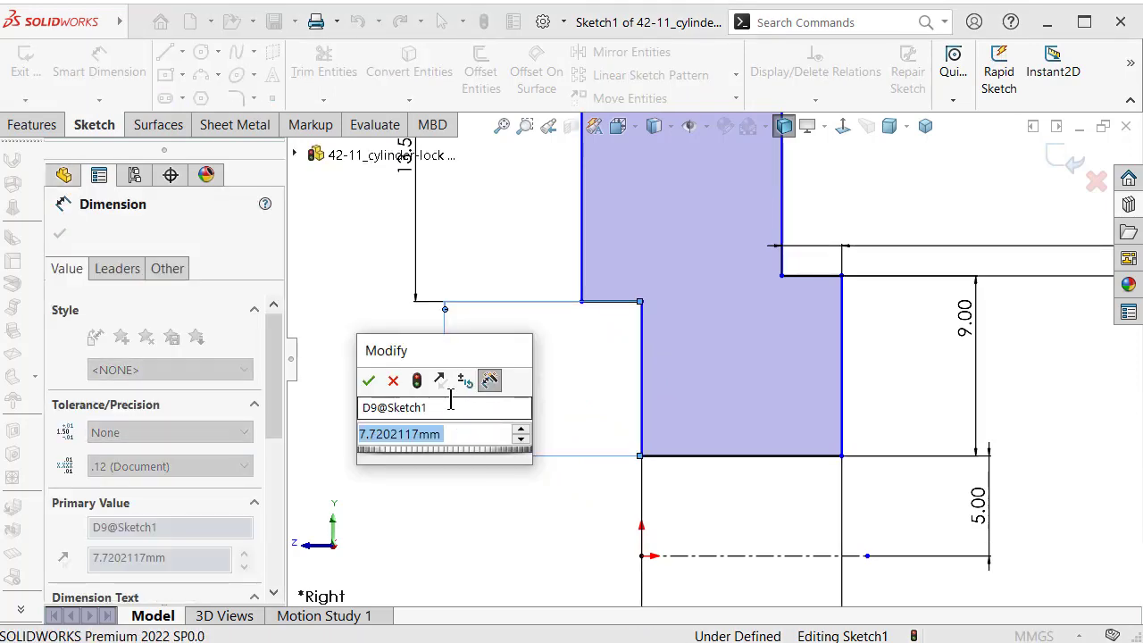
text(6.5)
key(Return)
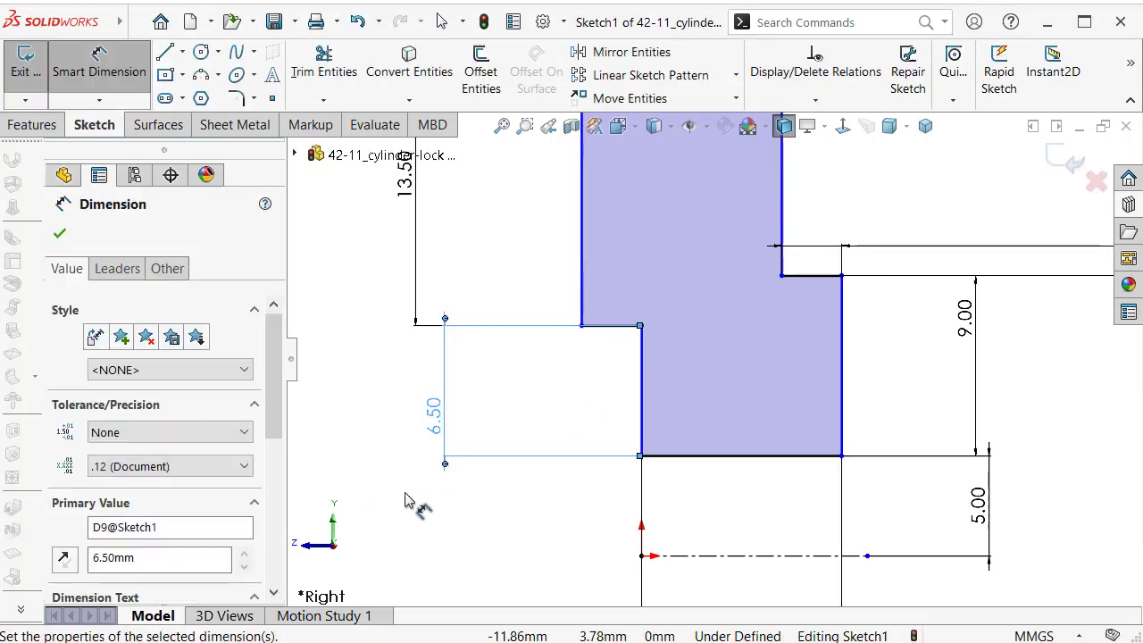
click(435, 513)
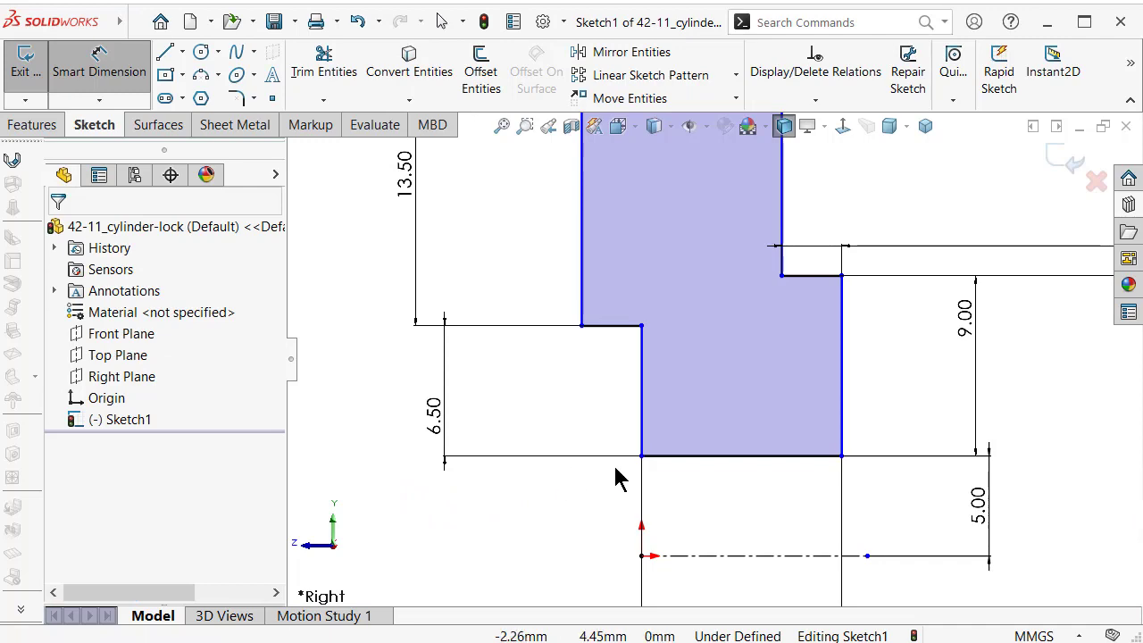
key(Escape)
Add a Vertical relation between the profile's lower-left corner and the origin
click(641, 456)
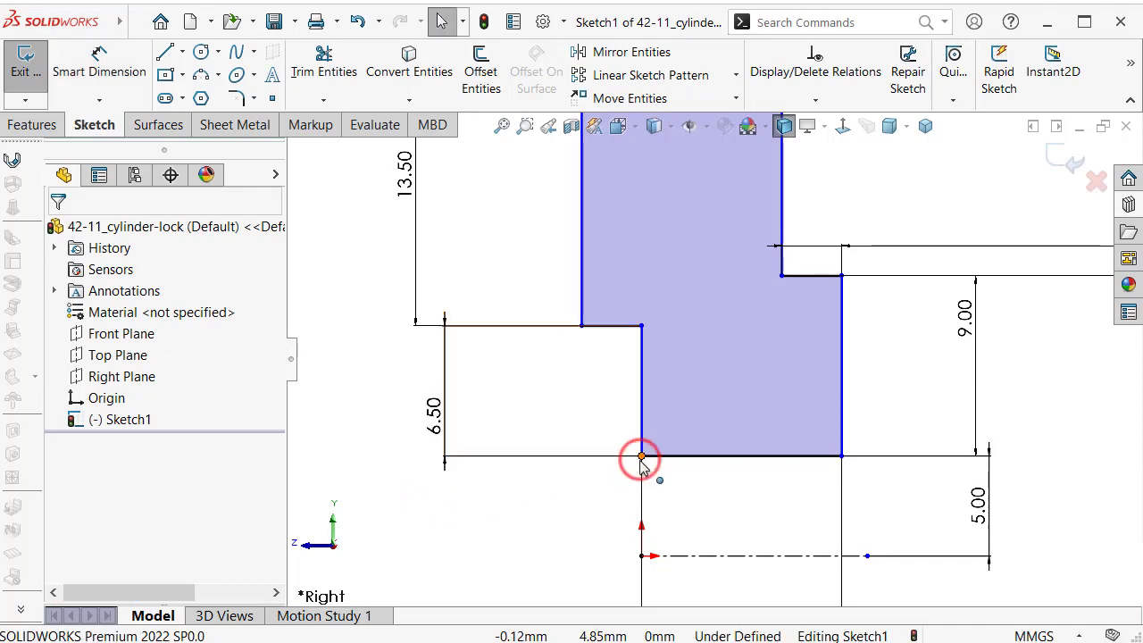
ctrl+click(641, 556)
click(718, 477)
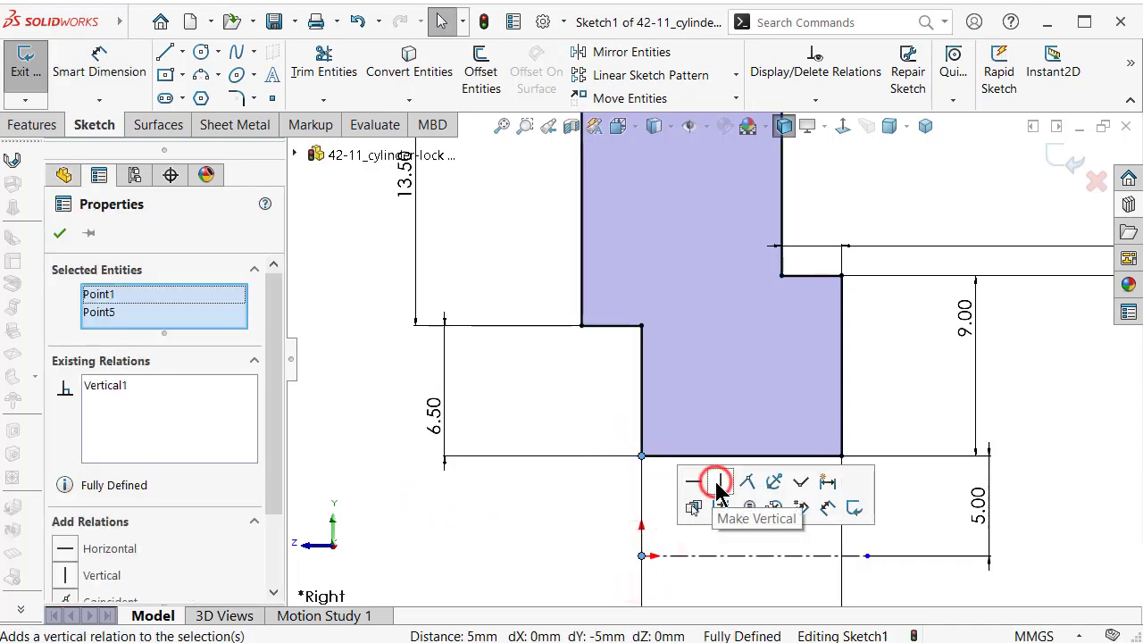
click(569, 536)
scroll(686, 340, up, 5)
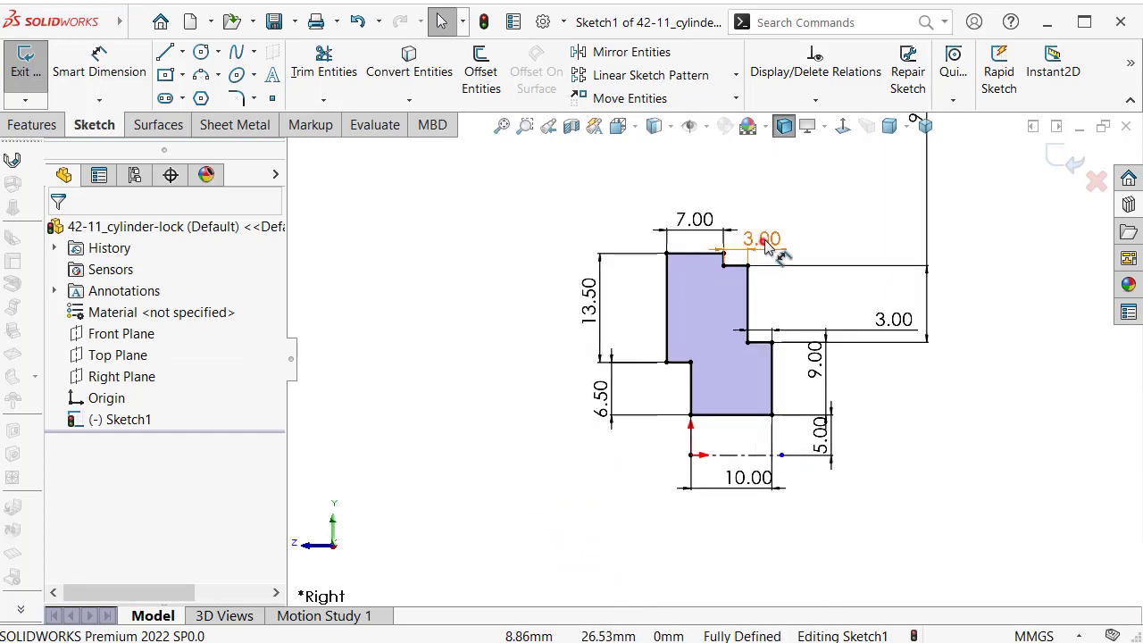
Drag the 3.00, 7.00, 9.00, 5.00 and 10.00 dimensions clear of the profile
drag(766, 245, 830, 245)
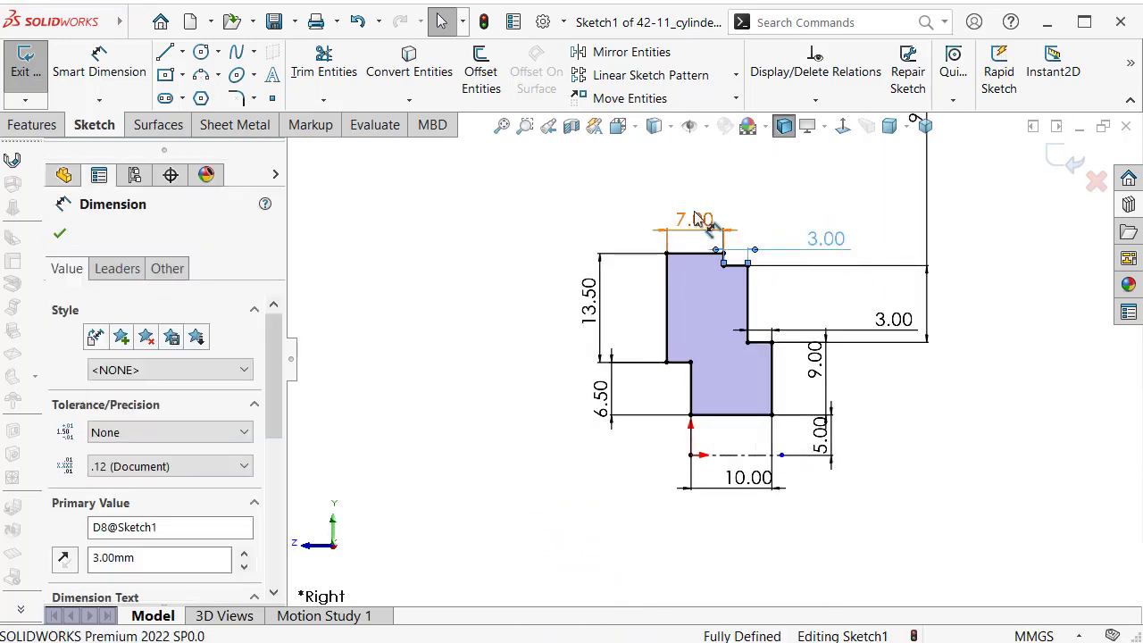
drag(696, 219, 689, 187)
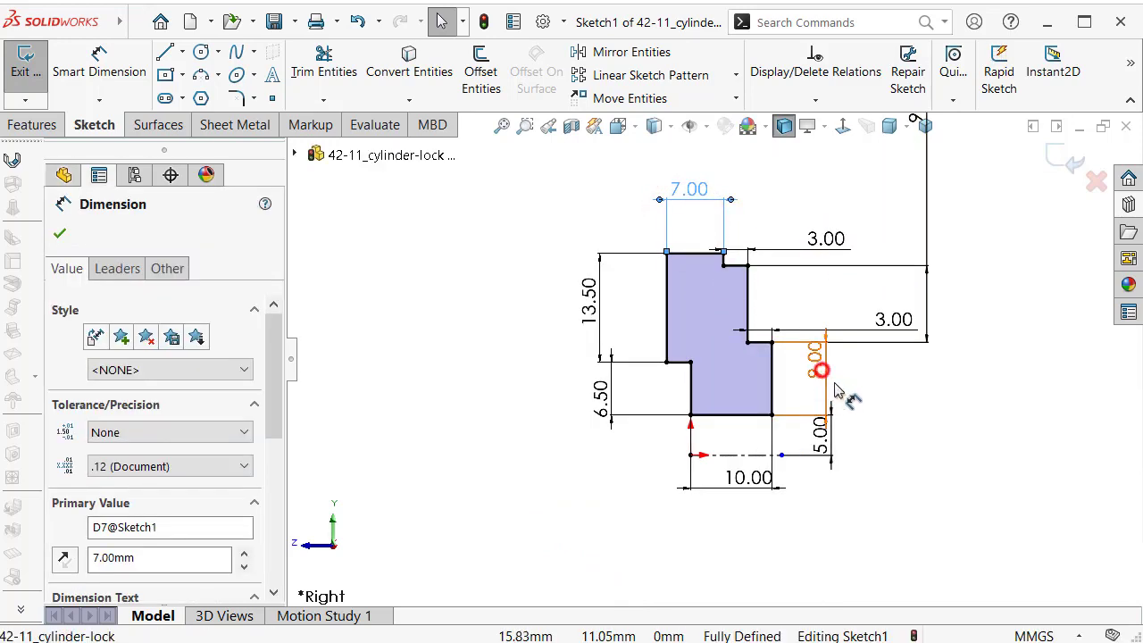
drag(821, 369, 860, 369)
drag(820, 436, 808, 436)
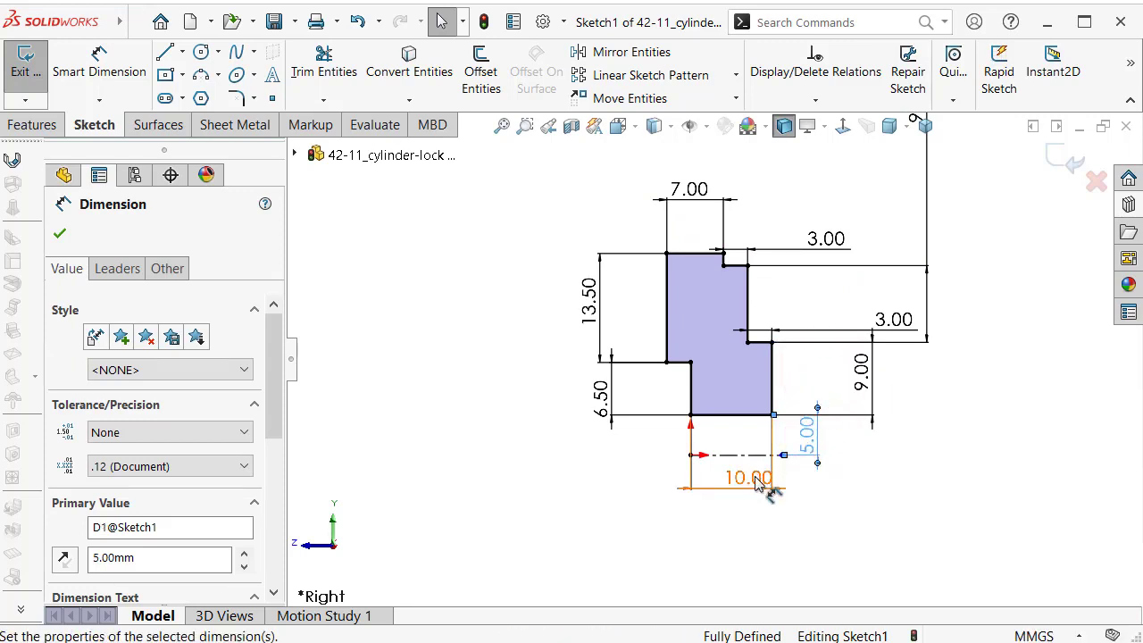
drag(757, 482, 732, 493)
click(644, 492)
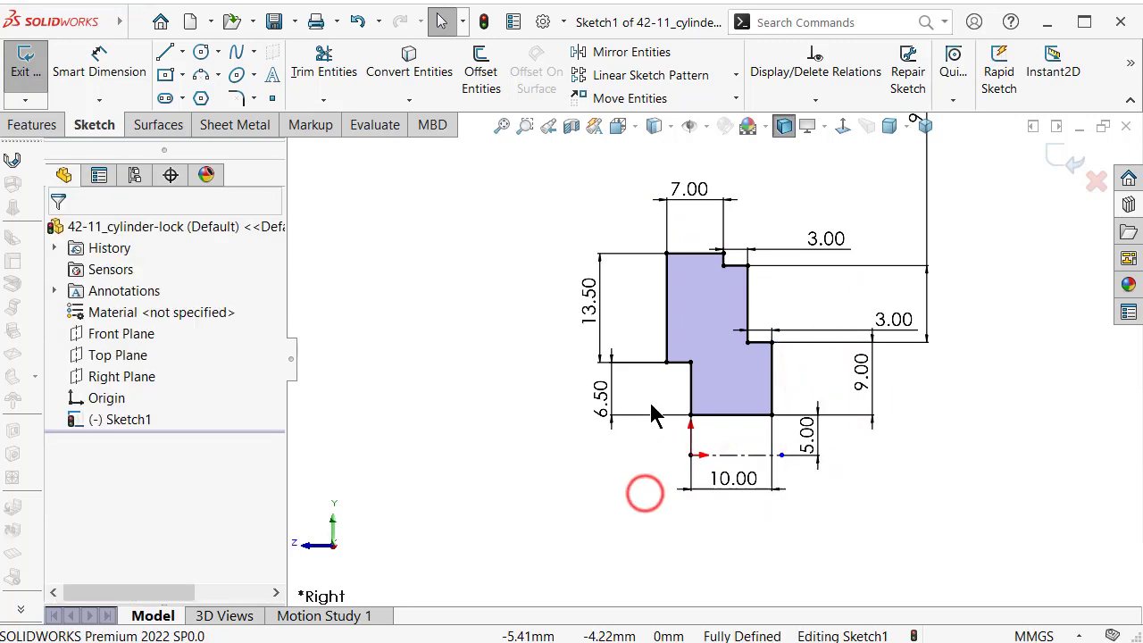
Reposition the 13.50, 6.50, 9.50, 3.00 and 5.00 dimensions around the sketch
scroll(650, 384, down, 2)
drag(581, 313, 628, 293)
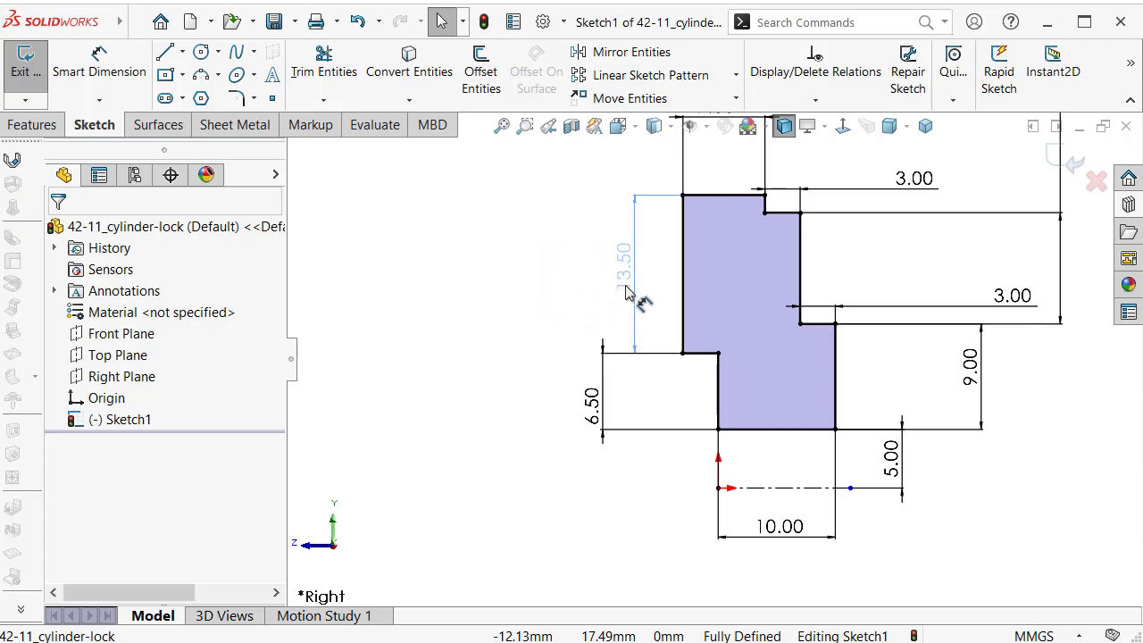
drag(596, 405, 630, 411)
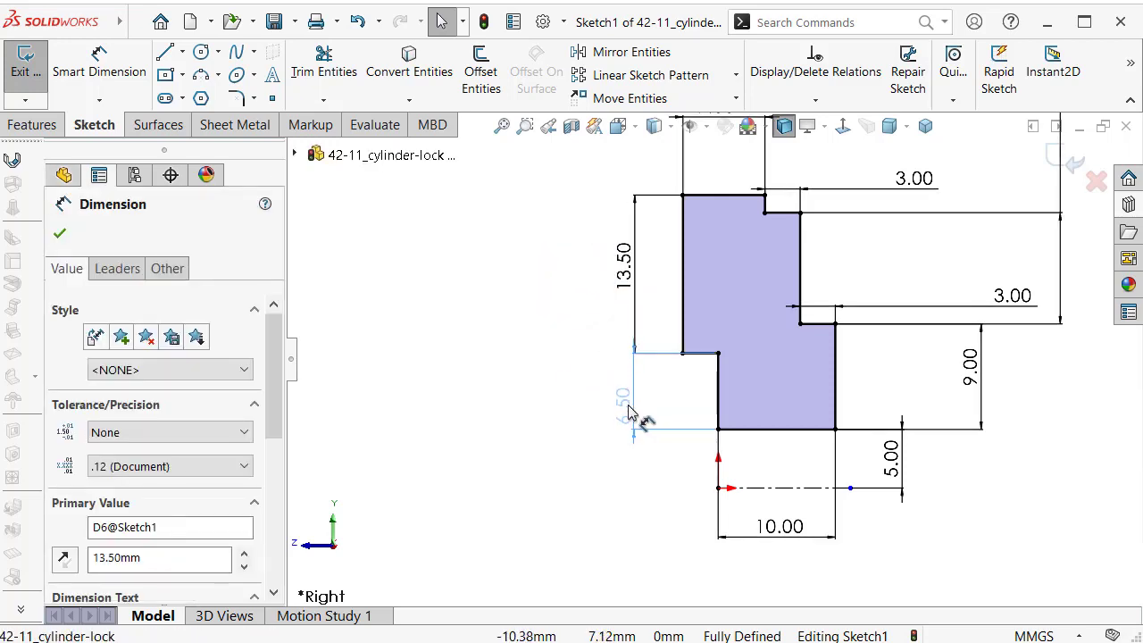
click(551, 393)
drag(630, 411, 625, 399)
click(579, 390)
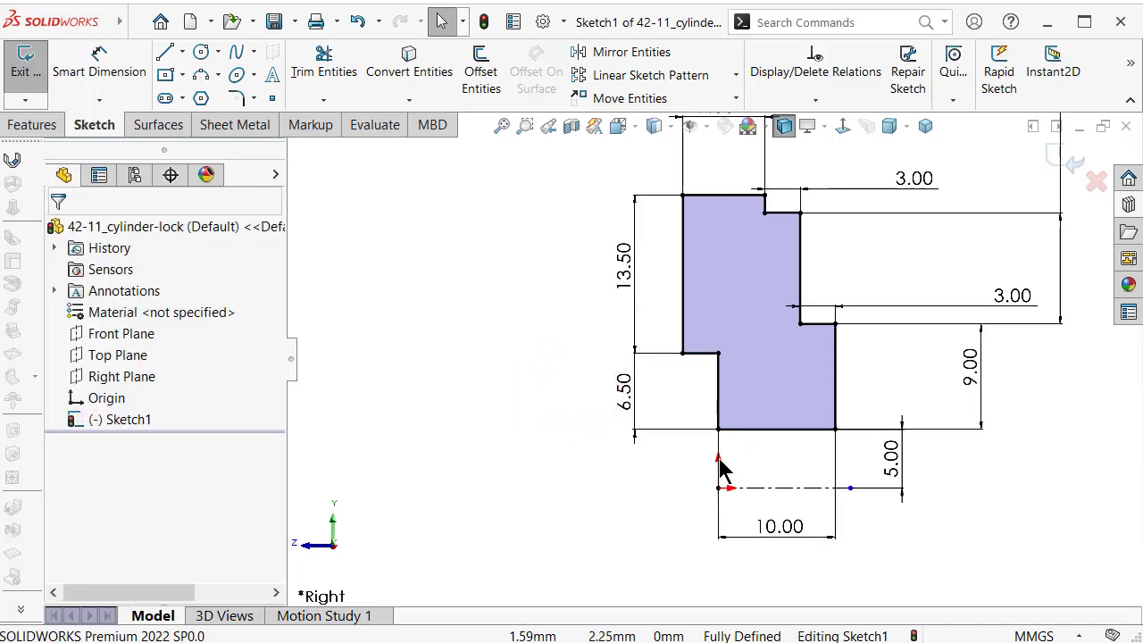
scroll(777, 473, up, 2)
scroll(773, 343, up, 1)
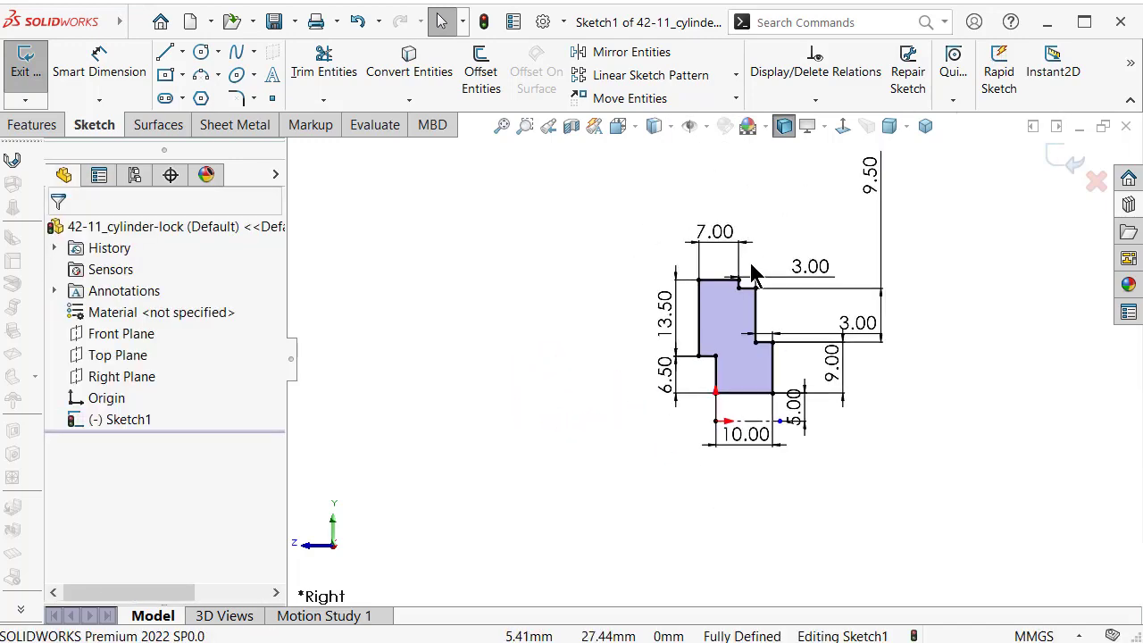
scroll(753, 268, up, 1)
drag(913, 248, 919, 509)
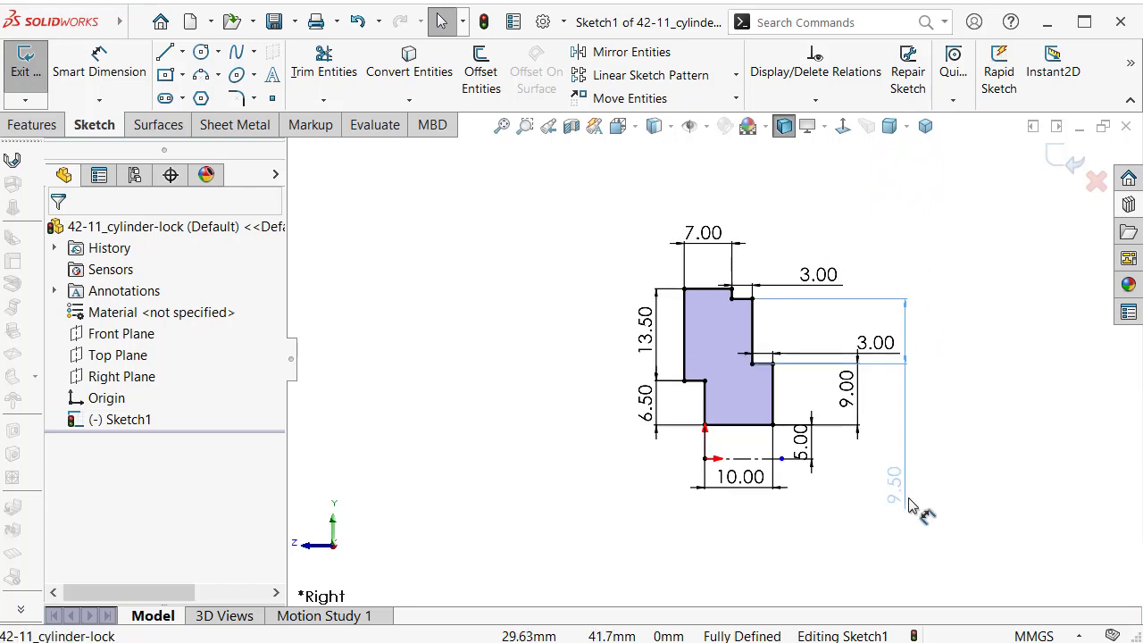
drag(875, 339, 791, 342)
drag(804, 446, 808, 506)
click(580, 418)
scroll(635, 262, down, 3)
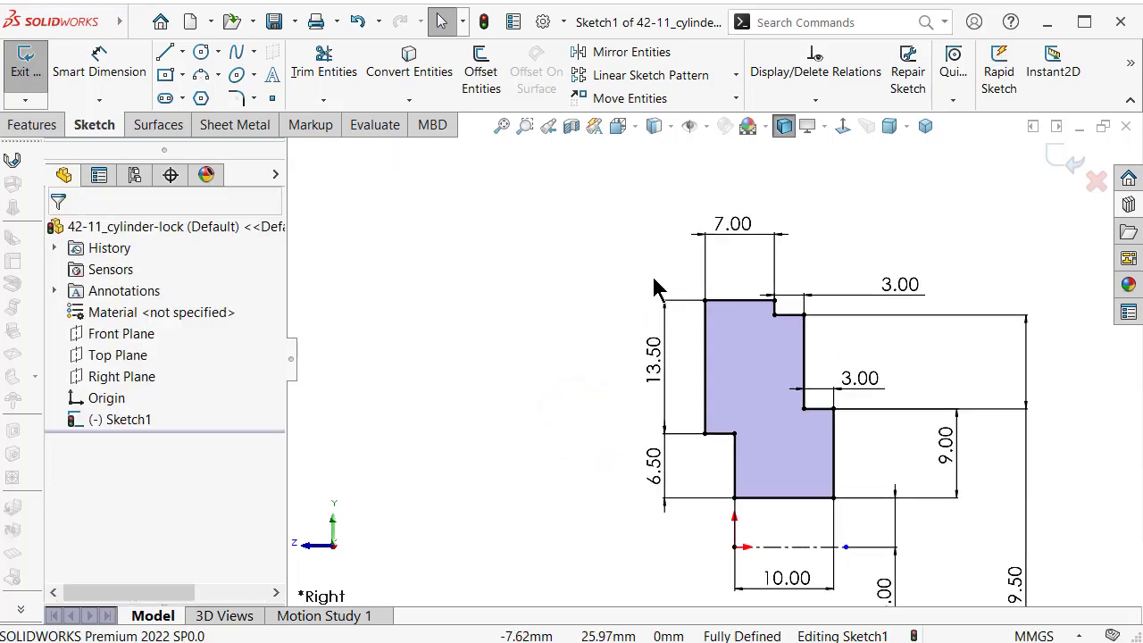
click(253, 99)
Apply equal 0.50 mm sketch chamfers to the two top corners and the lower step's corners
click(260, 143)
text(0,5)
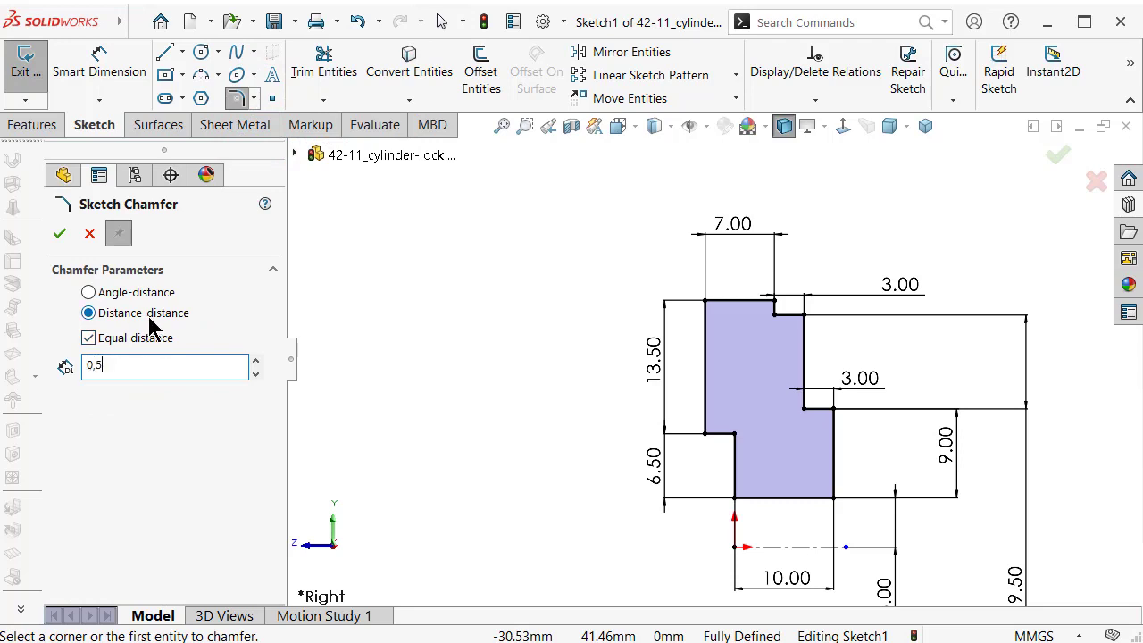
click(505, 254)
scroll(662, 268, down, 3)
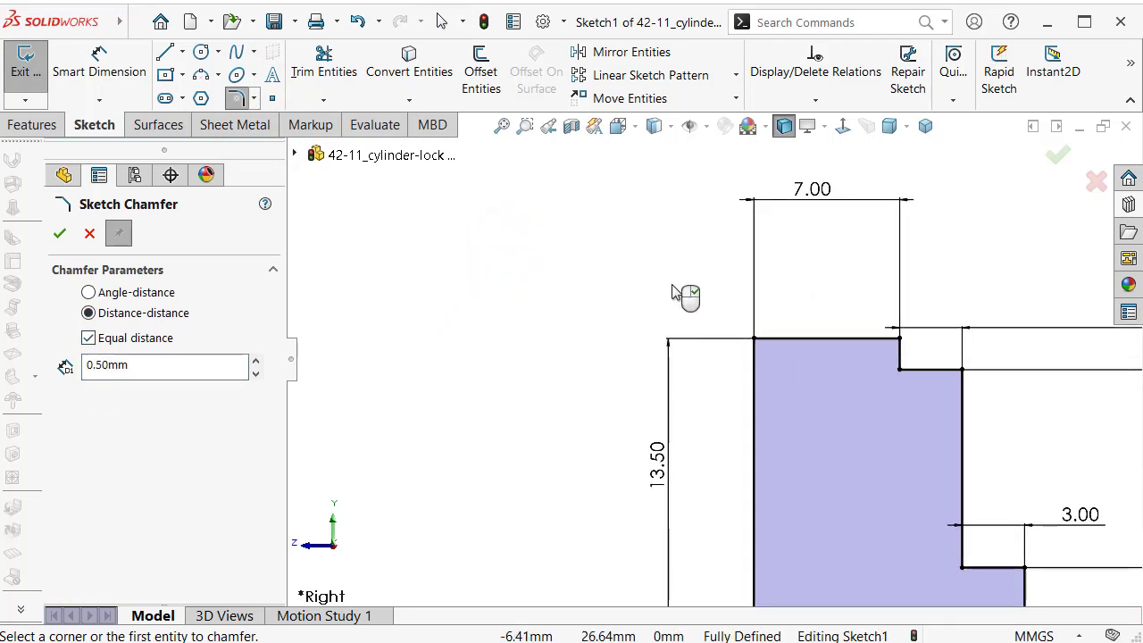
click(755, 340)
scroll(889, 348, down, 2)
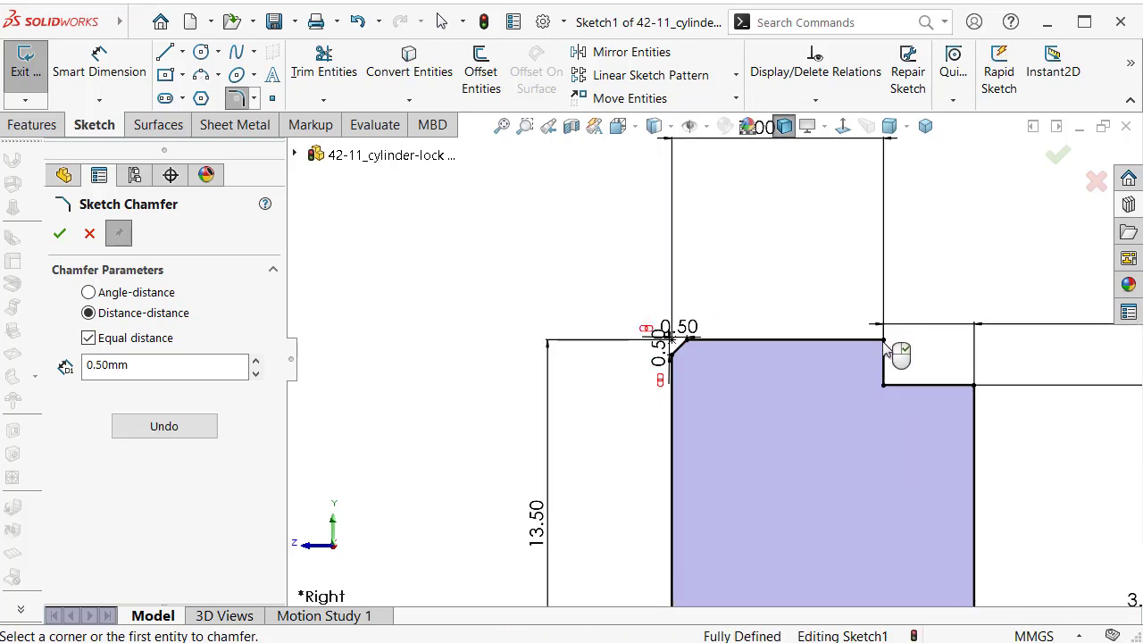
click(883, 341)
scroll(775, 465, up, 3)
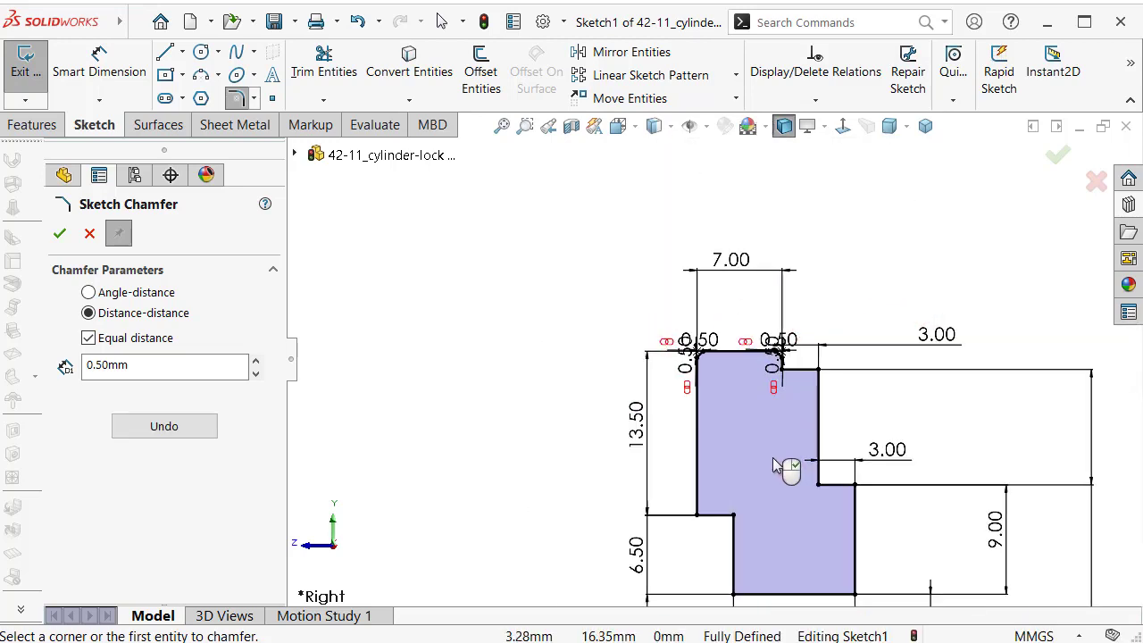
scroll(765, 523, down, 2)
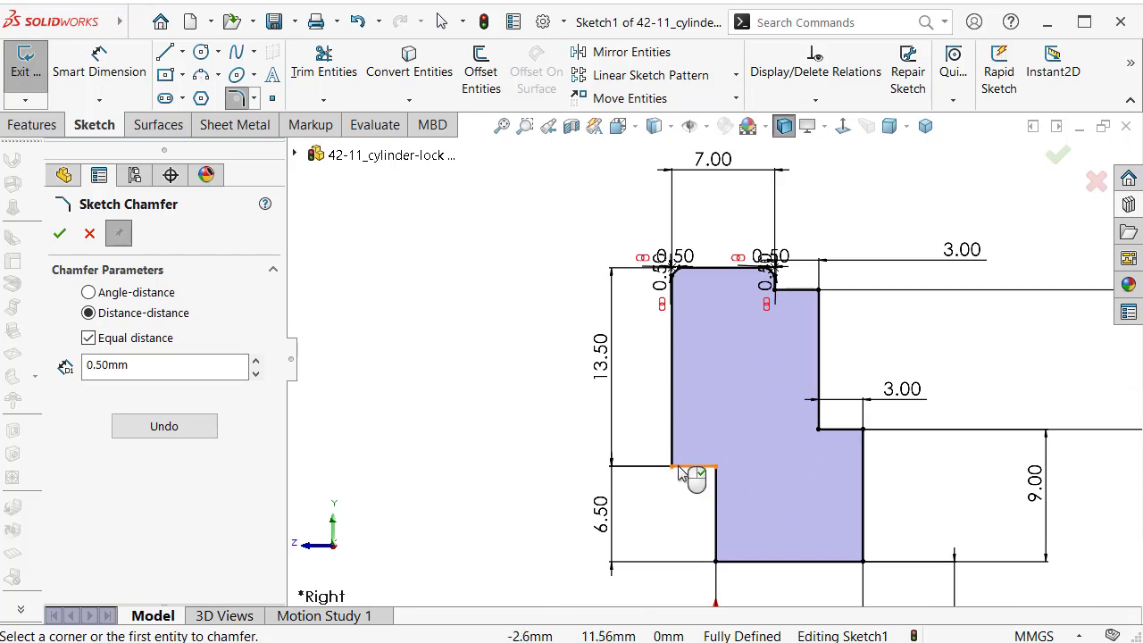
click(672, 468)
click(715, 467)
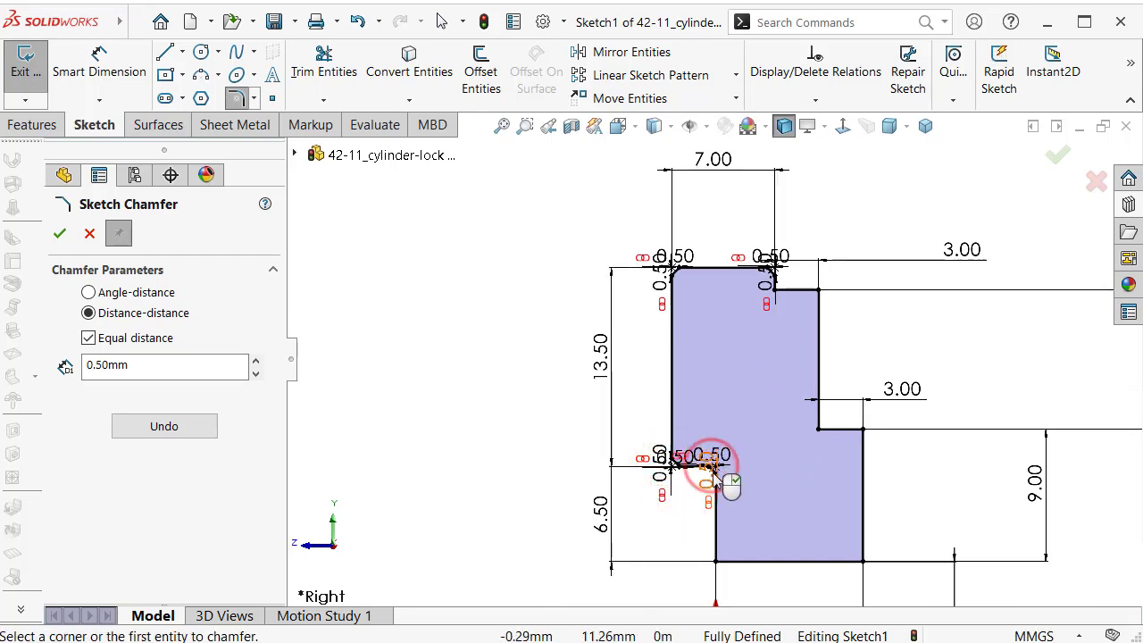
click(60, 234)
scroll(581, 362, up, 3)
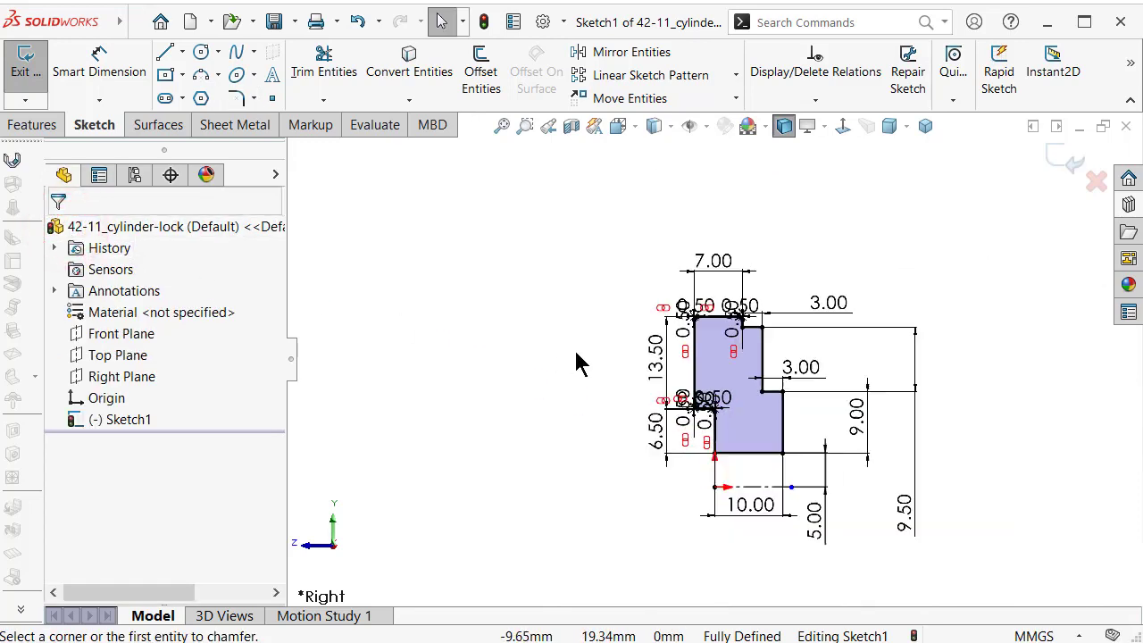
In isometric view, revolve the sketch 360° about the construction line into a solid
key(f)
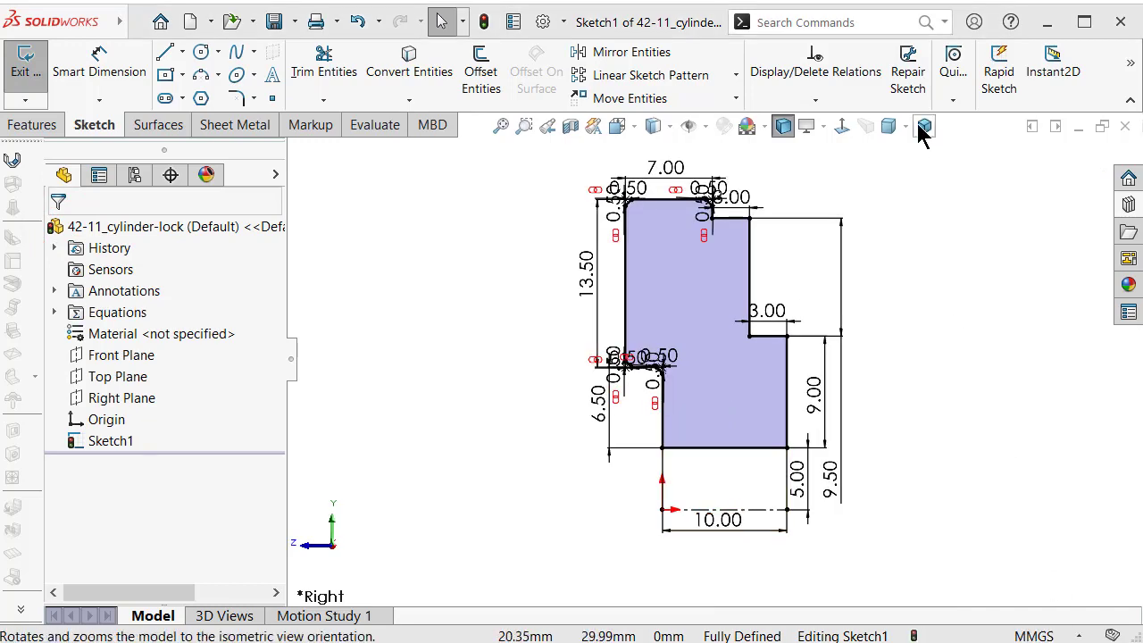
click(923, 128)
click(921, 127)
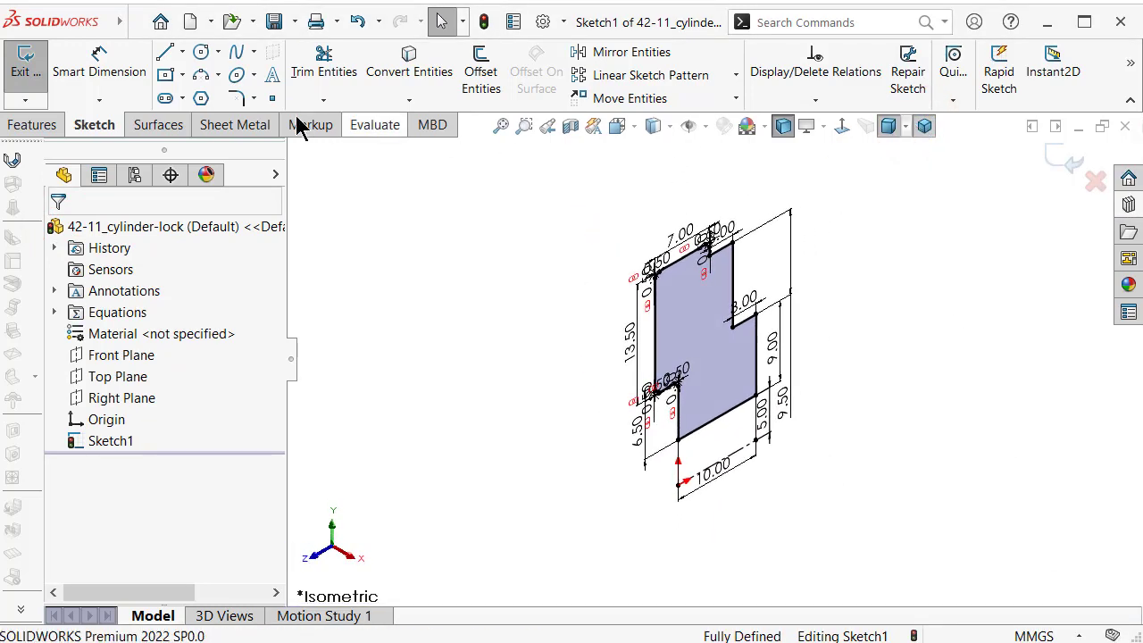
click(738, 460)
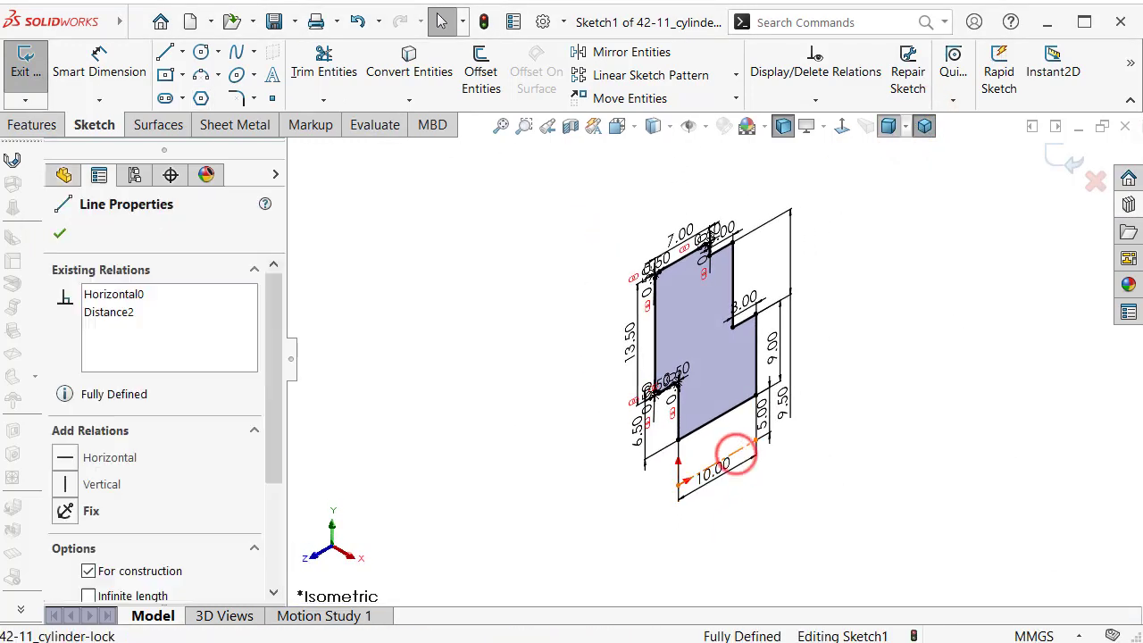
click(34, 126)
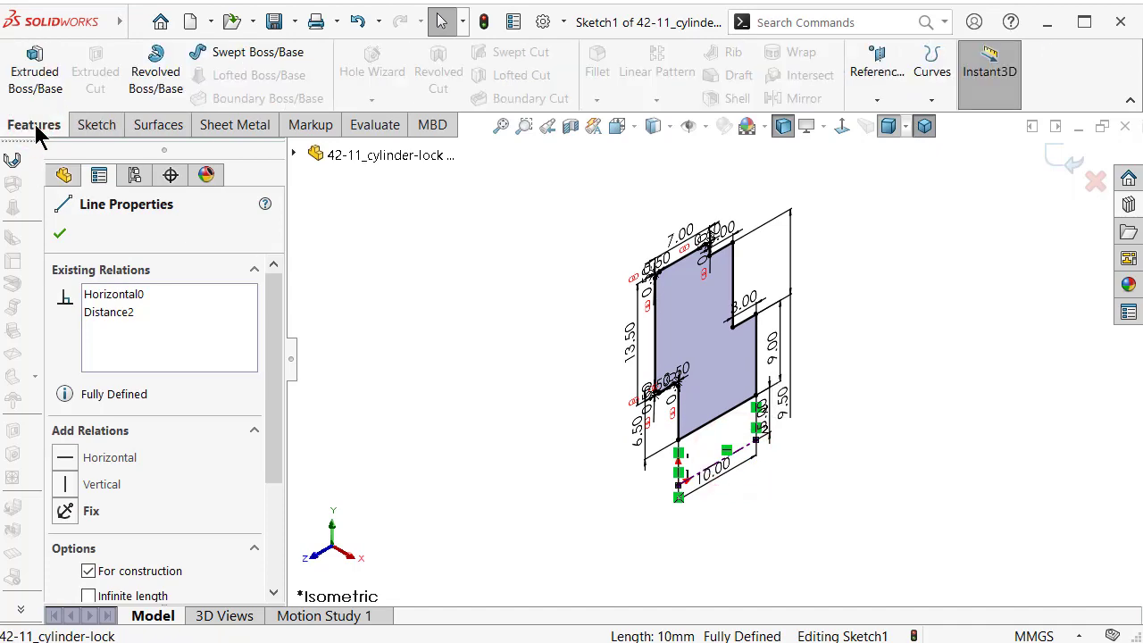
click(158, 96)
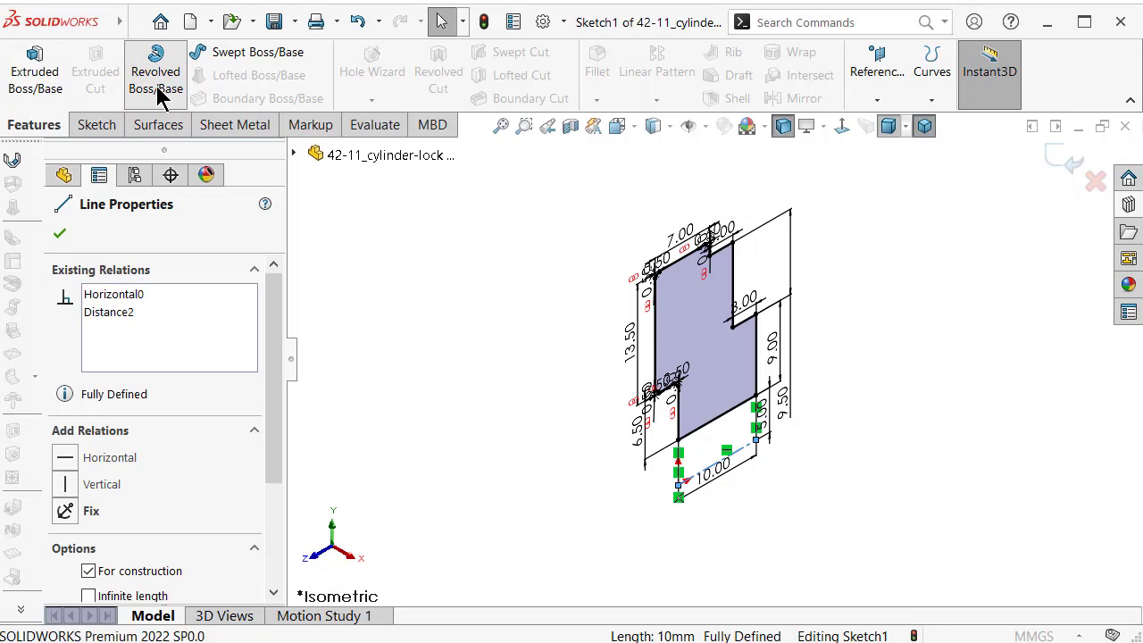
click(59, 233)
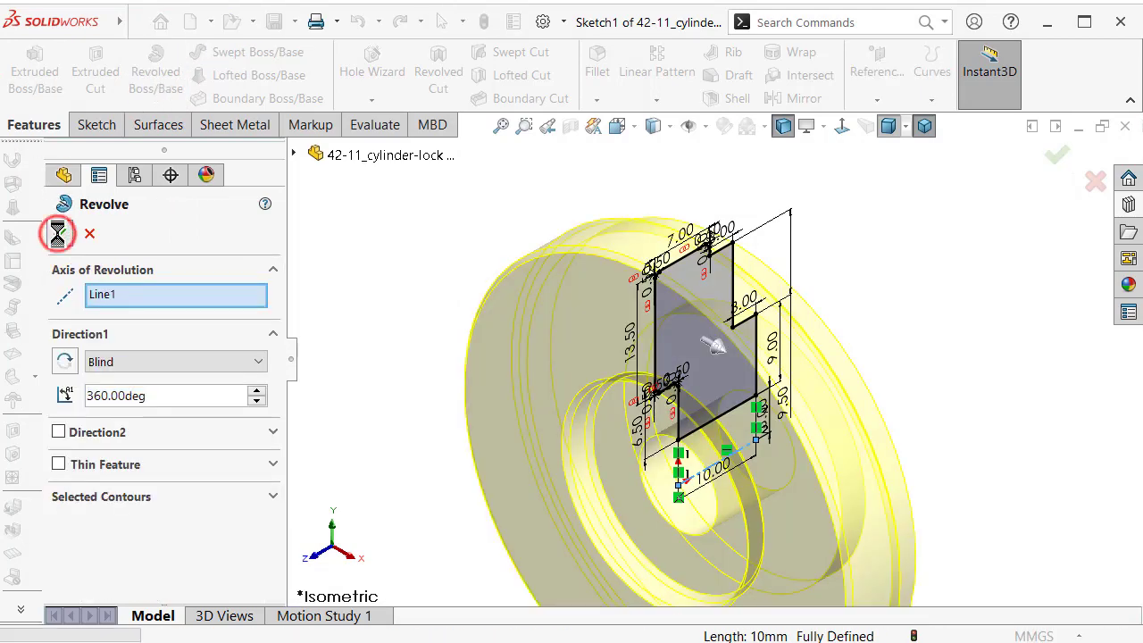
click(912, 304)
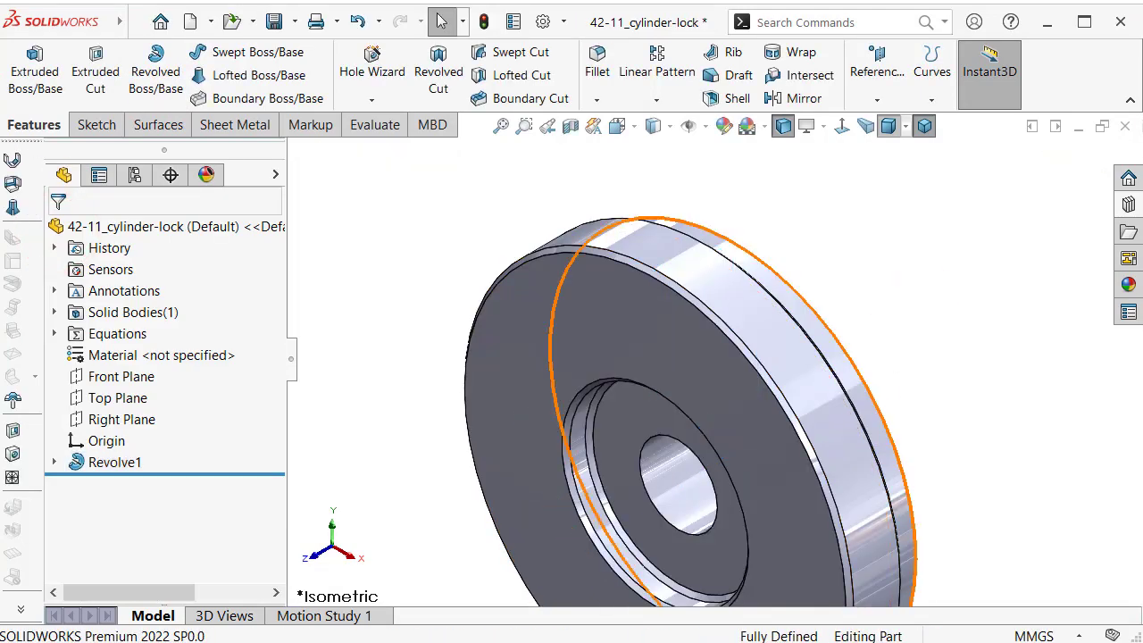
Apply the brushed aluminum appearance to the disk and orbit it toward the front
click(1130, 285)
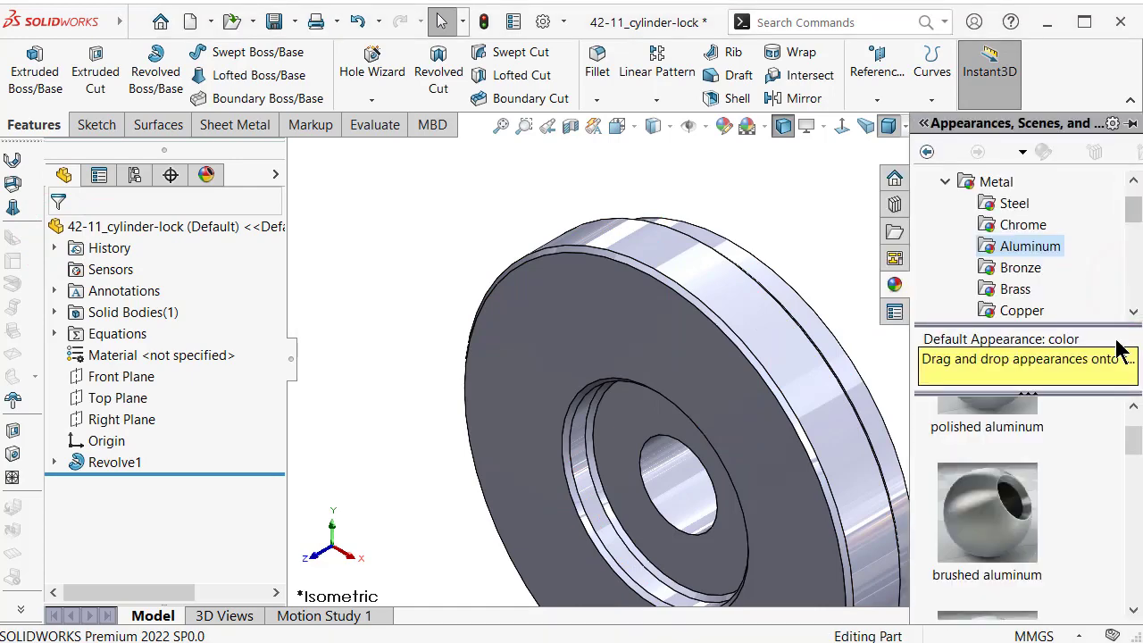
drag(1007, 542, 464, 284)
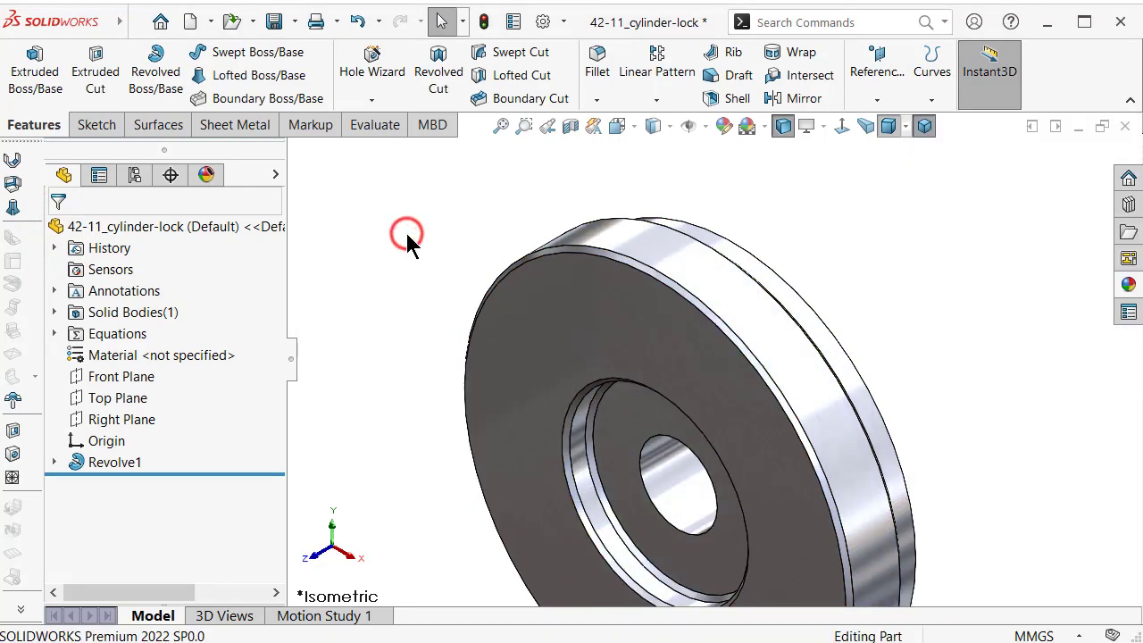
middle_drag(705, 357, 755, 324)
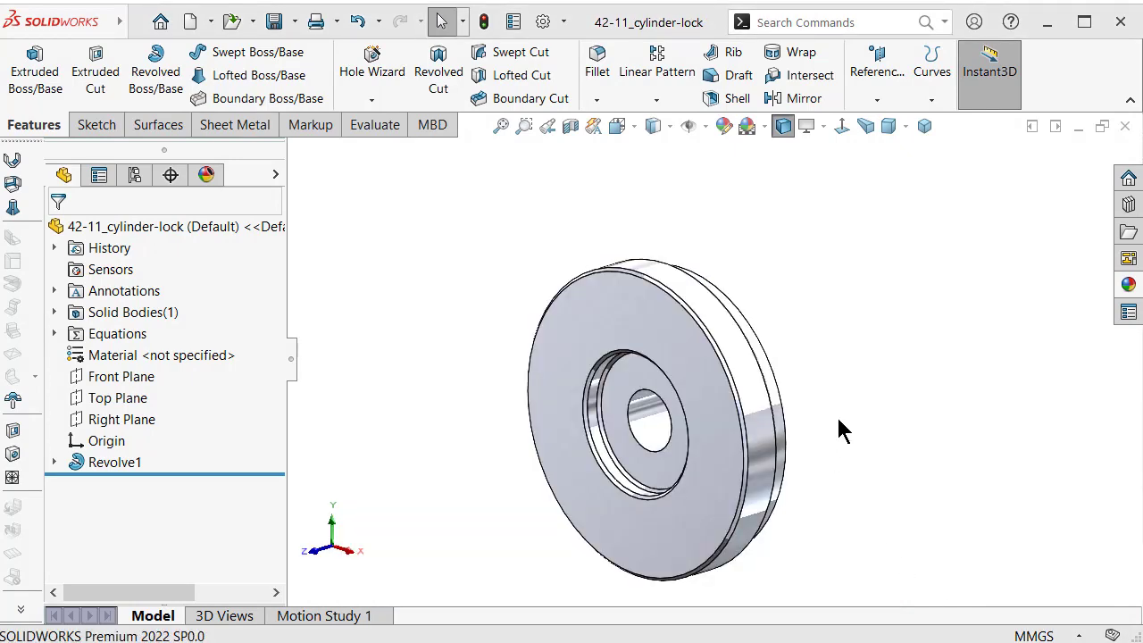
mouse_move(838, 419)
middle_down()
mouse_move(641, 483)
mouse_move(650, 477)
middle_up()
Start a new sketch on the disk's inner ring face, abandoning a first 3-point rectangle attempt
click(720, 412)
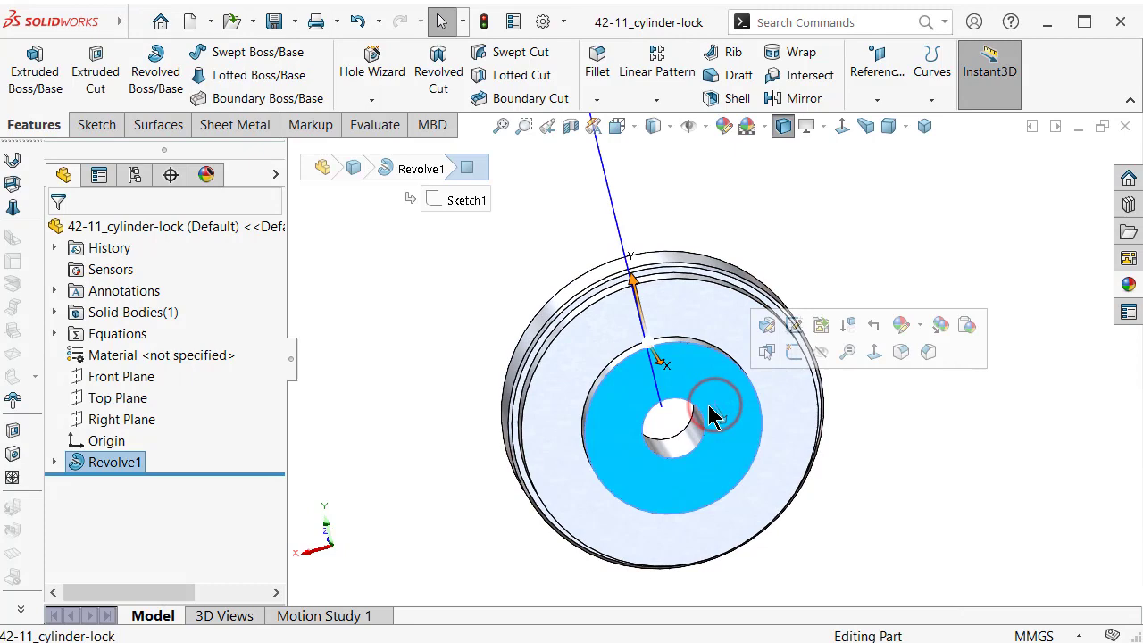
click(793, 351)
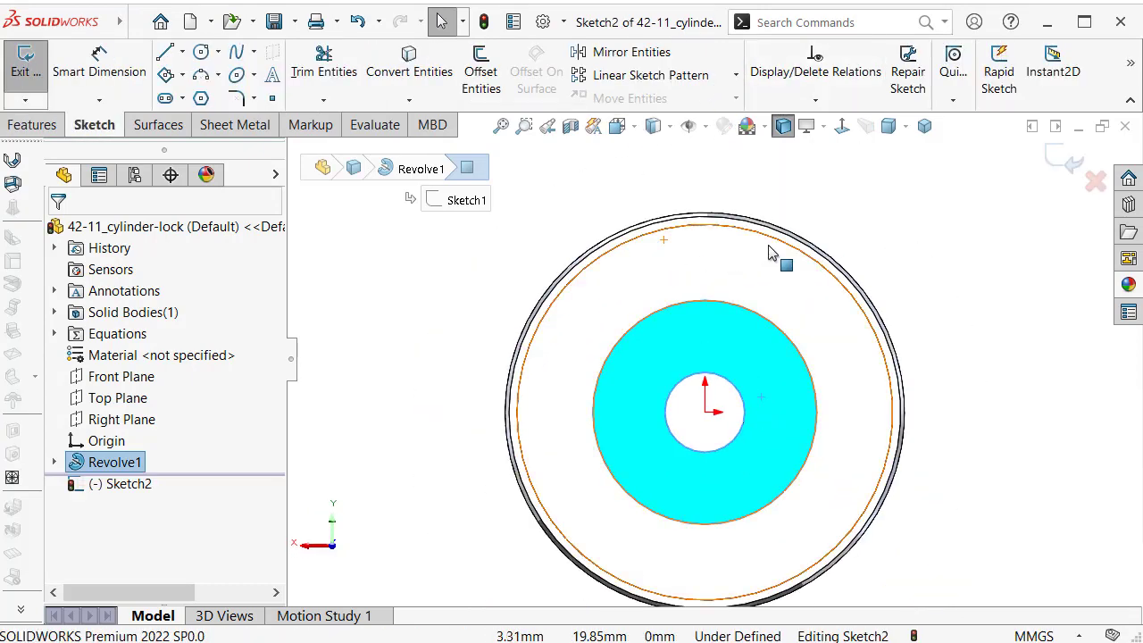
key(s)
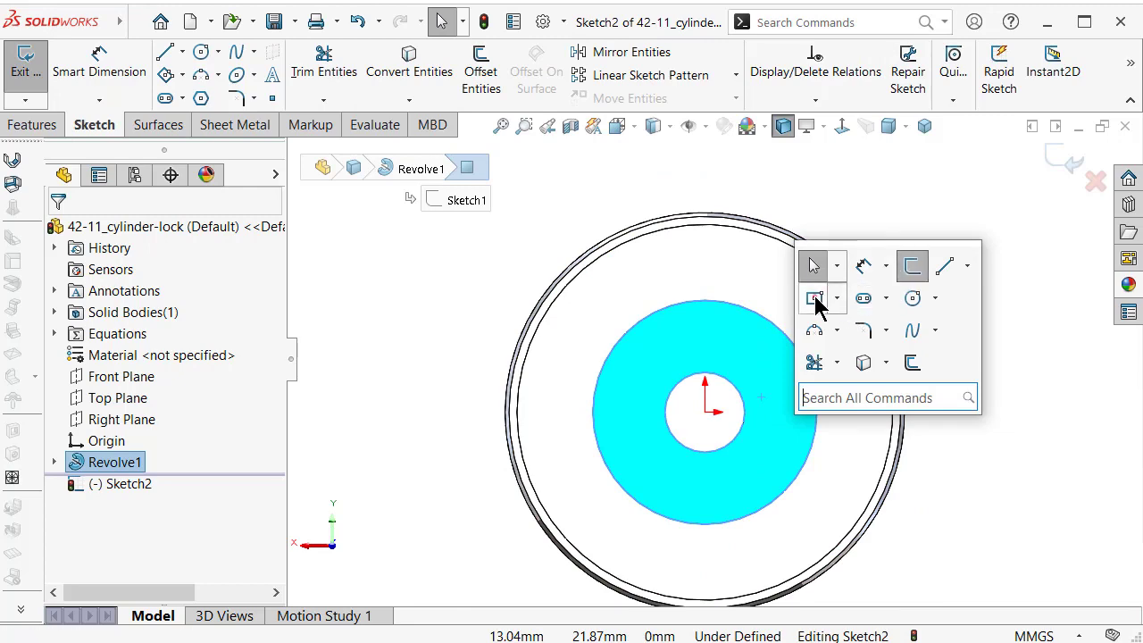
click(815, 299)
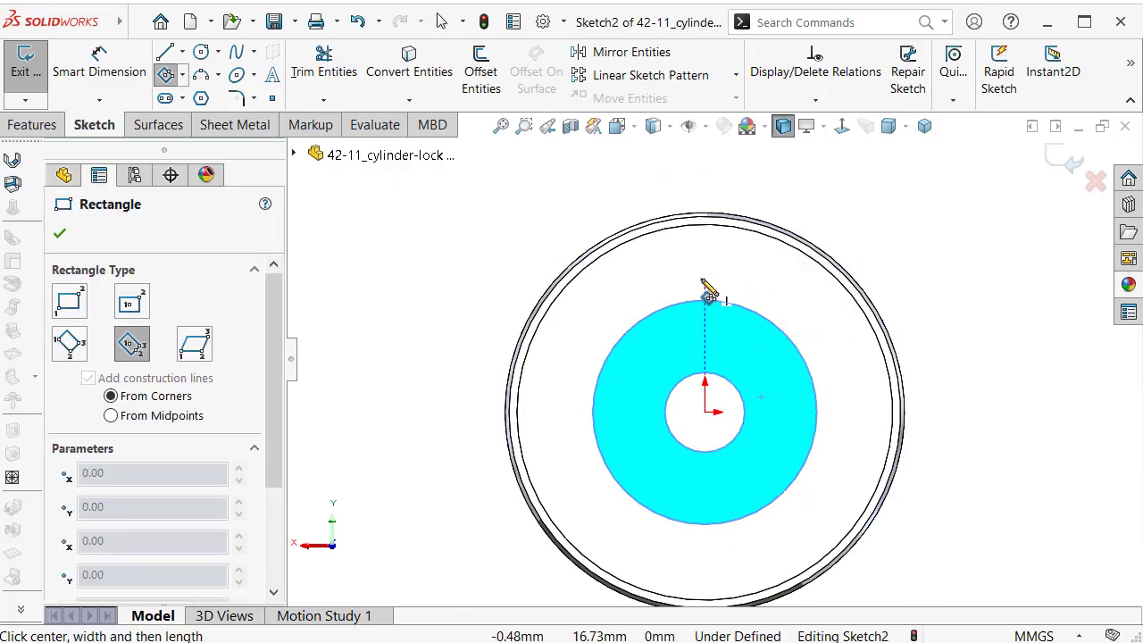
click(706, 298)
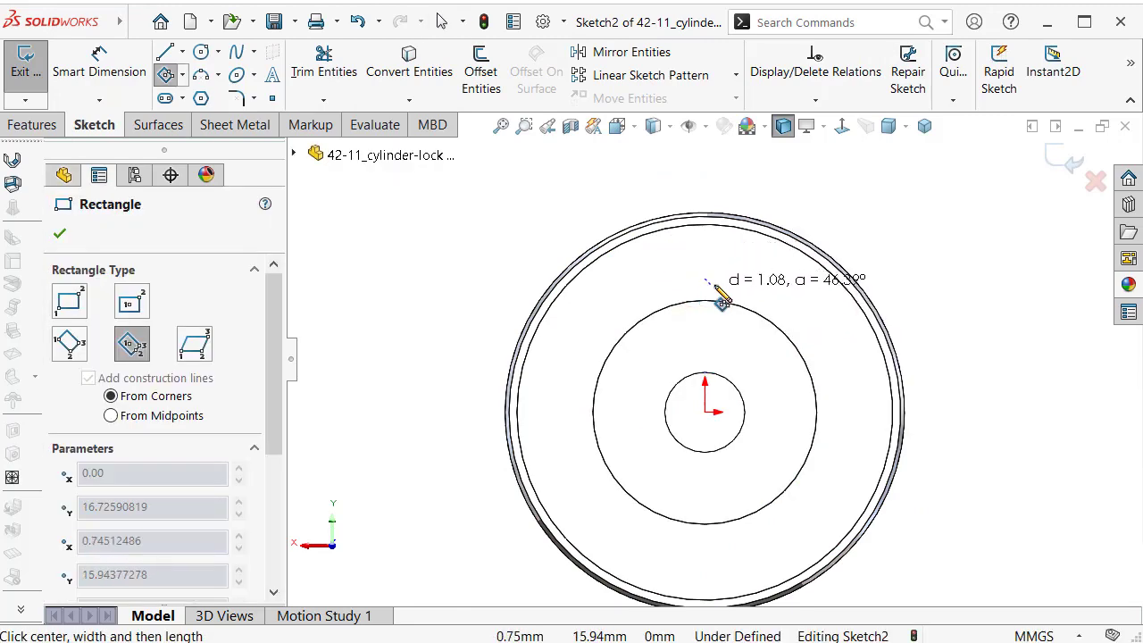
key(Escape)
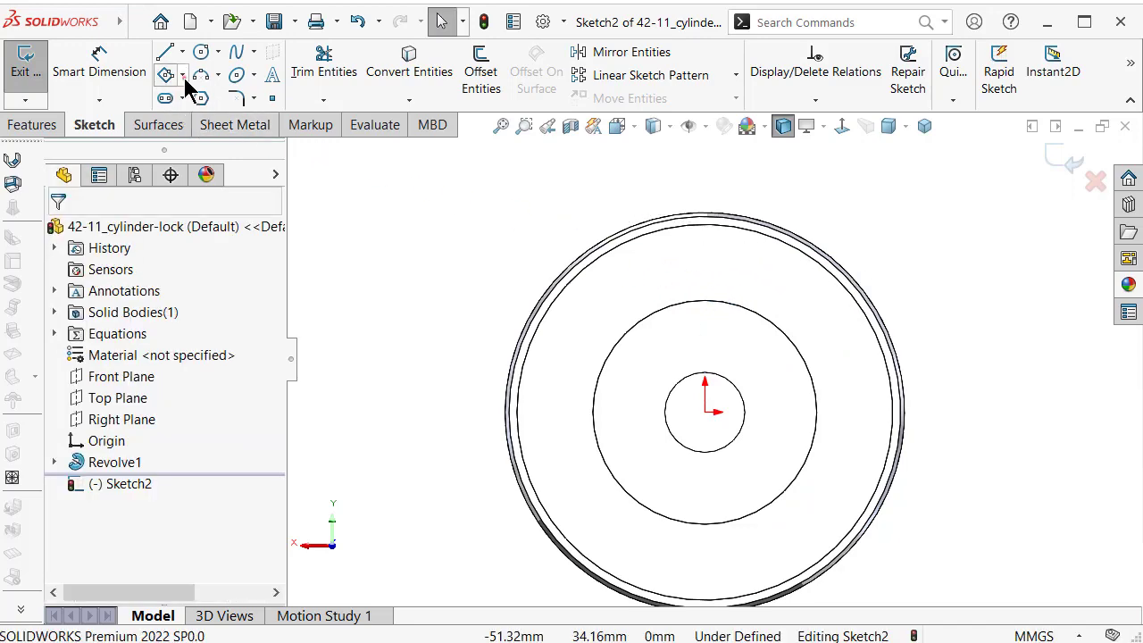
Draw a center rectangle above the origin, between the inner step and the outer rim
click(183, 77)
click(169, 119)
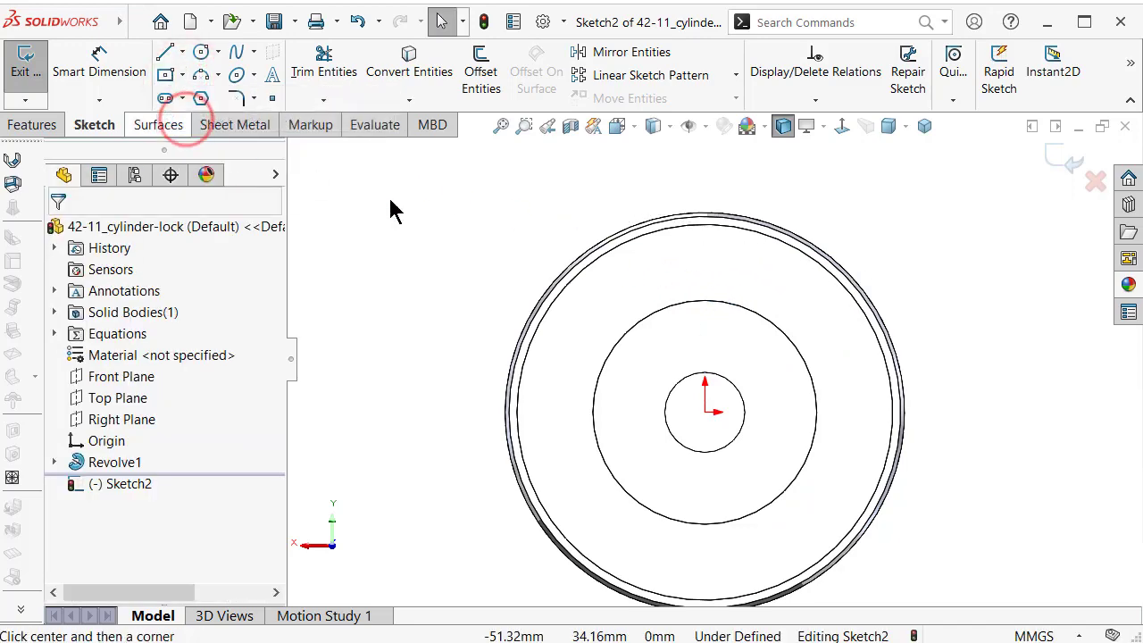
click(705, 282)
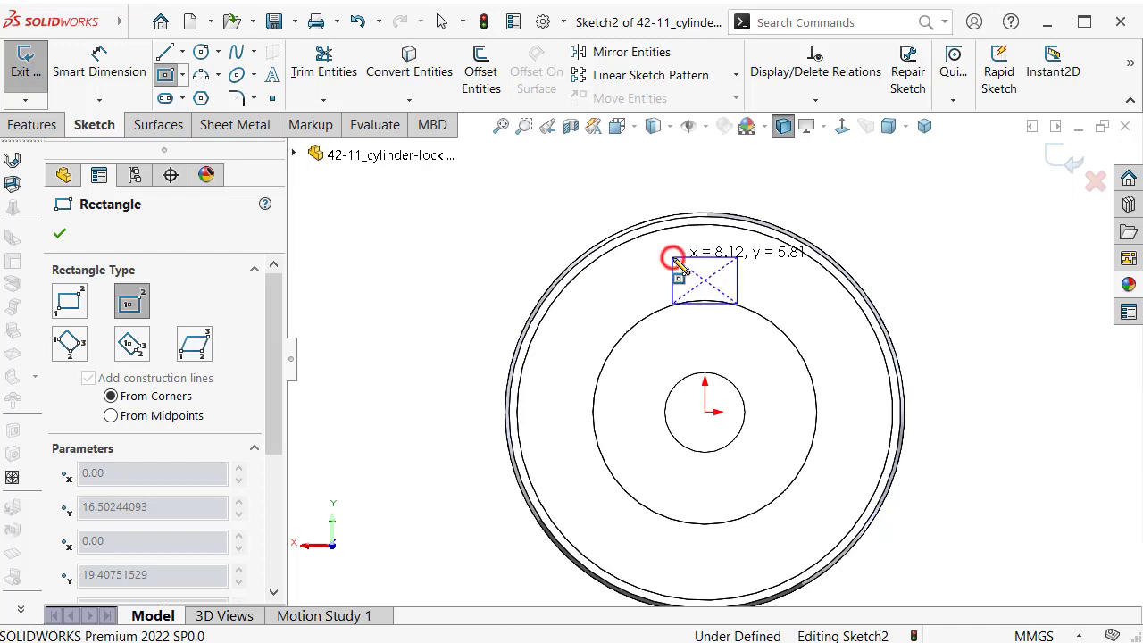
click(674, 262)
scroll(893, 313, down, 2)
right_drag(1013, 362, 1009, 326)
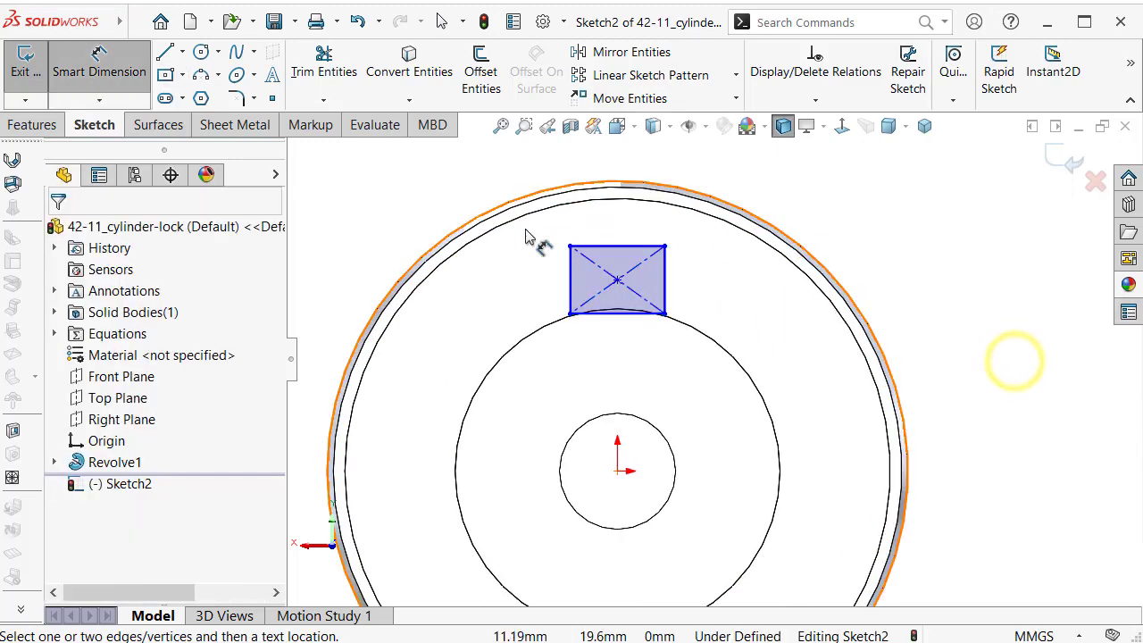
Dimension the rectangle's top edge to 10 mm and its centre 14 mm from the origin
click(612, 245)
scroll(641, 196, up, 1)
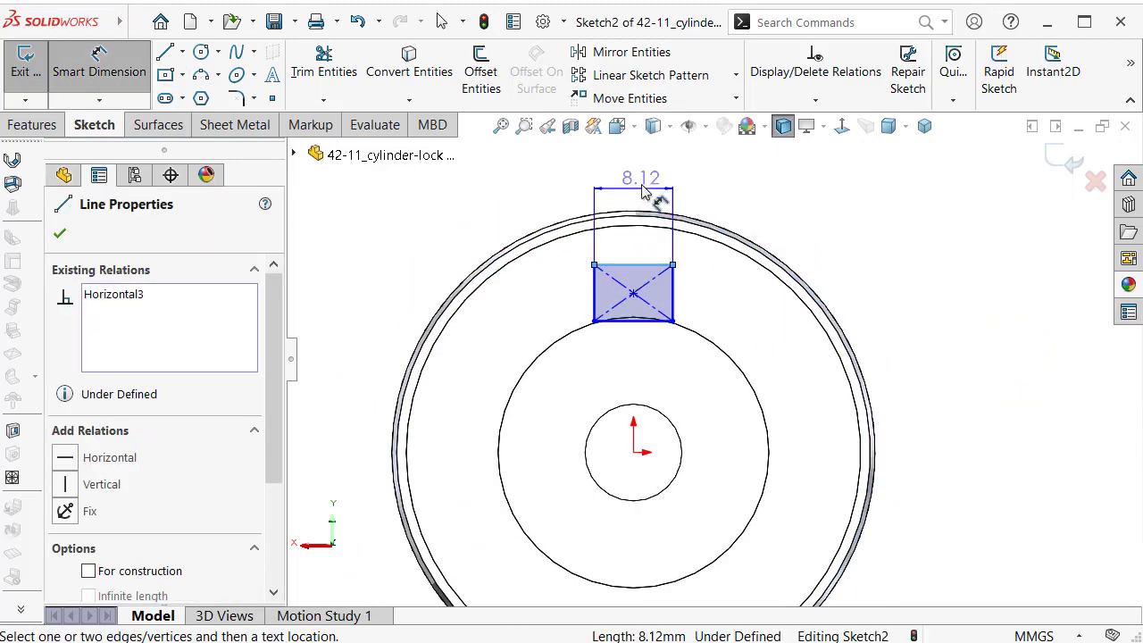
click(642, 176)
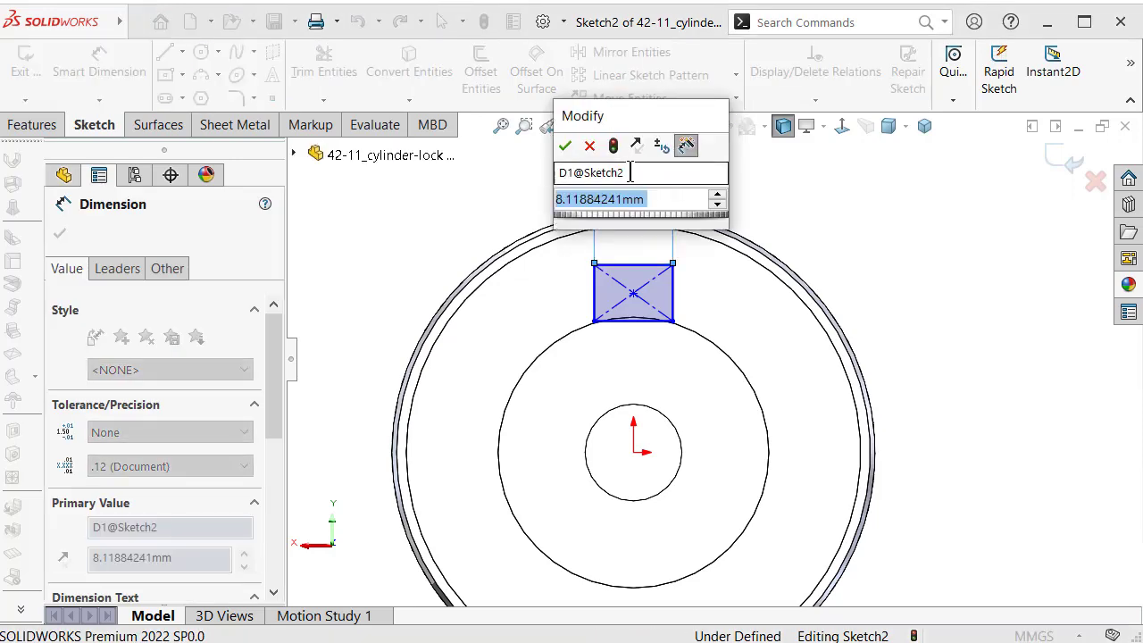
text(10)
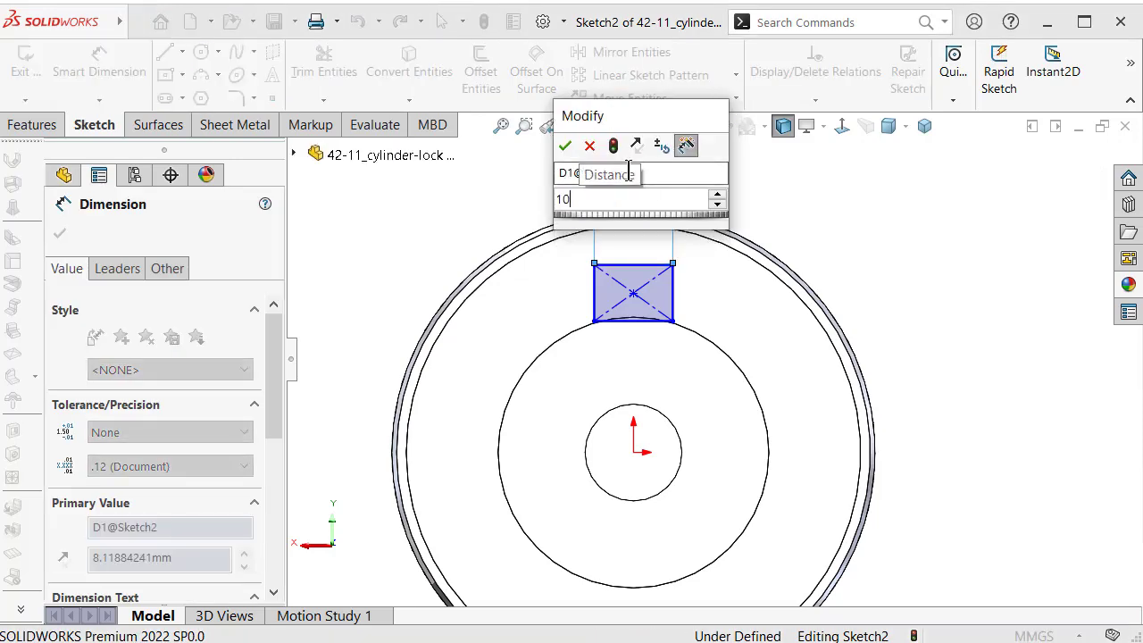
key(Return)
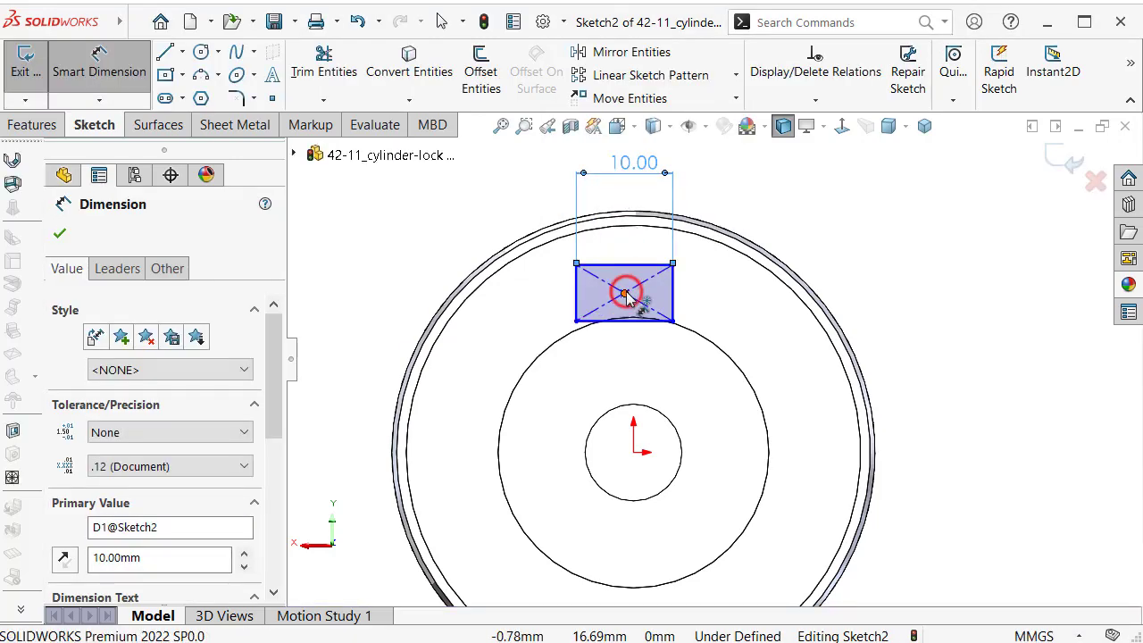
click(624, 293)
click(633, 452)
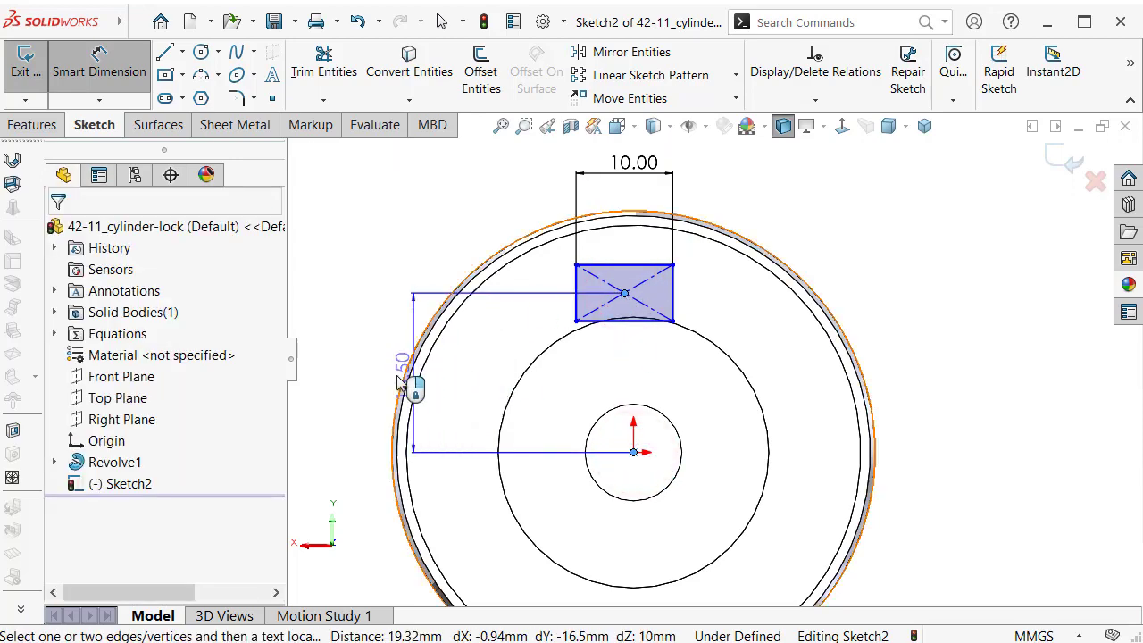
click(368, 394)
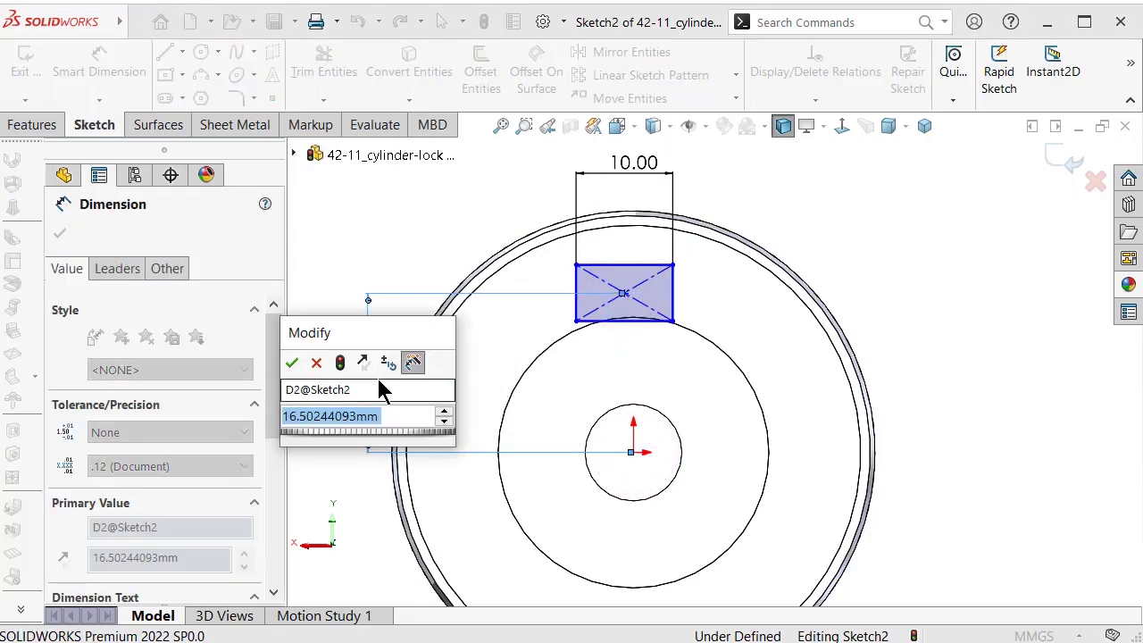
key(Escape)
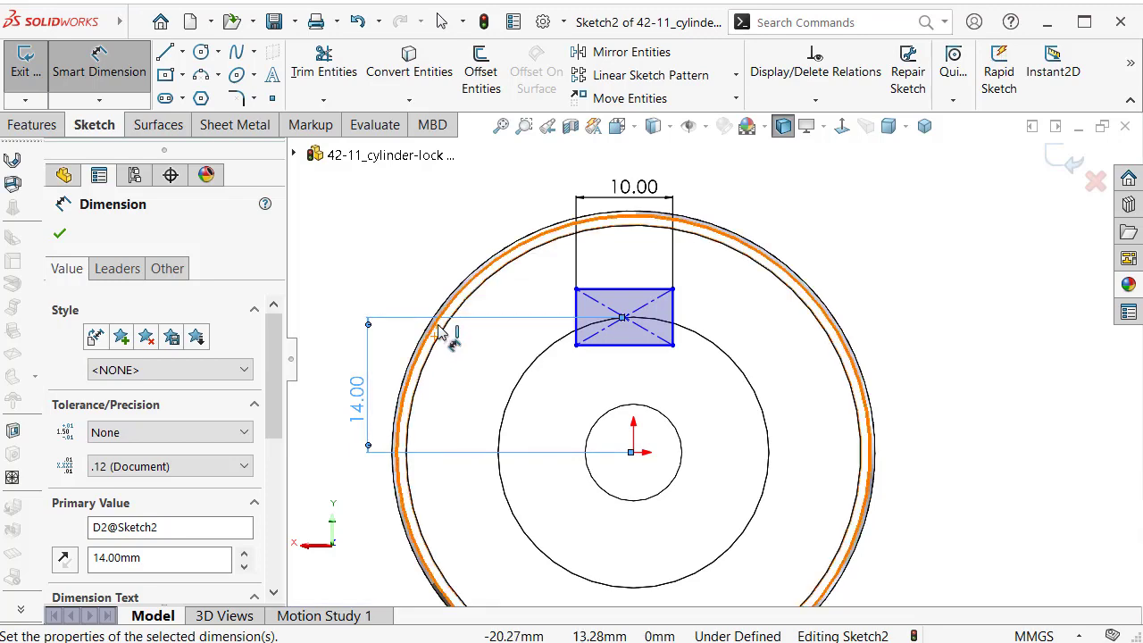
key(Escape)
Align the rectangle centre vertically with the origin and dimension its right edge to 5 mm
click(628, 323)
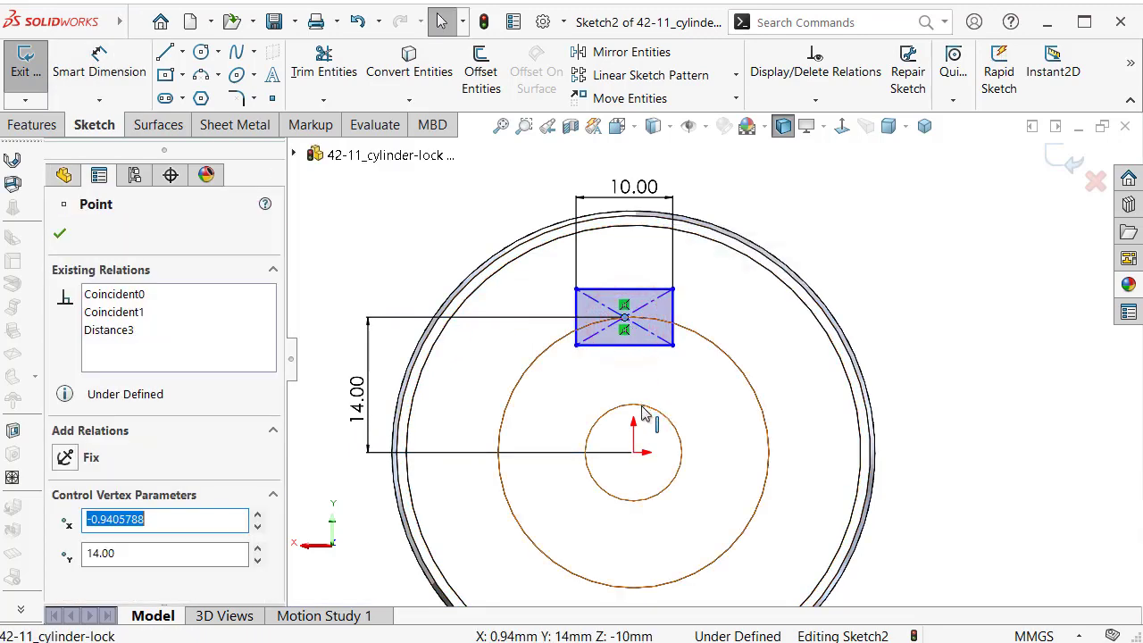
ctrl+click(633, 452)
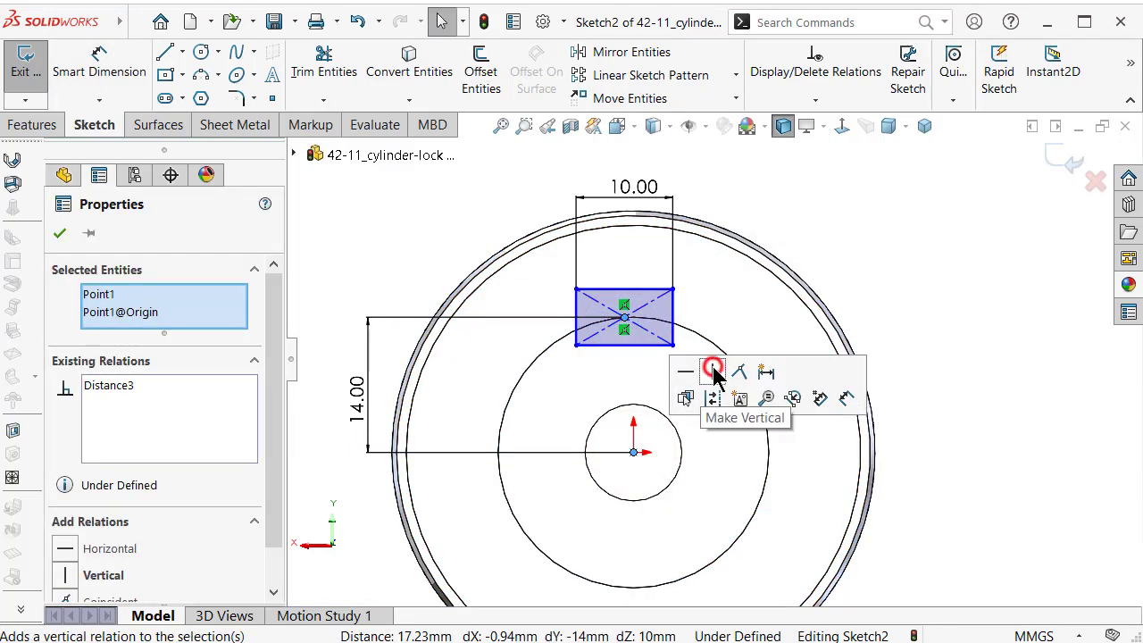
click(714, 373)
click(1029, 237)
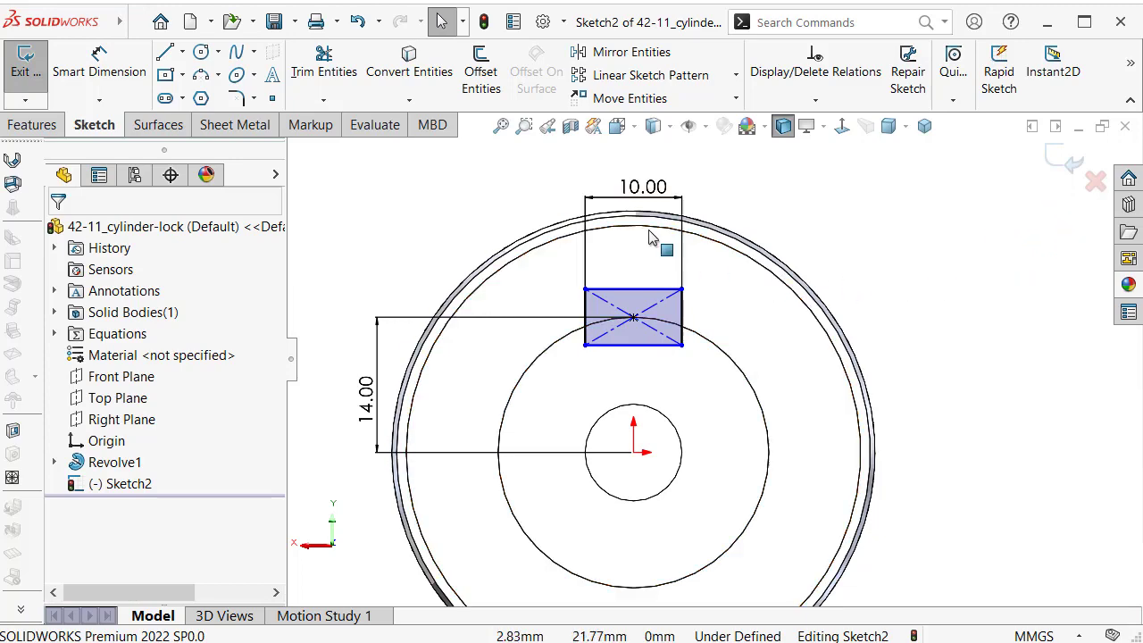
right_drag(1015, 331, 995, 267)
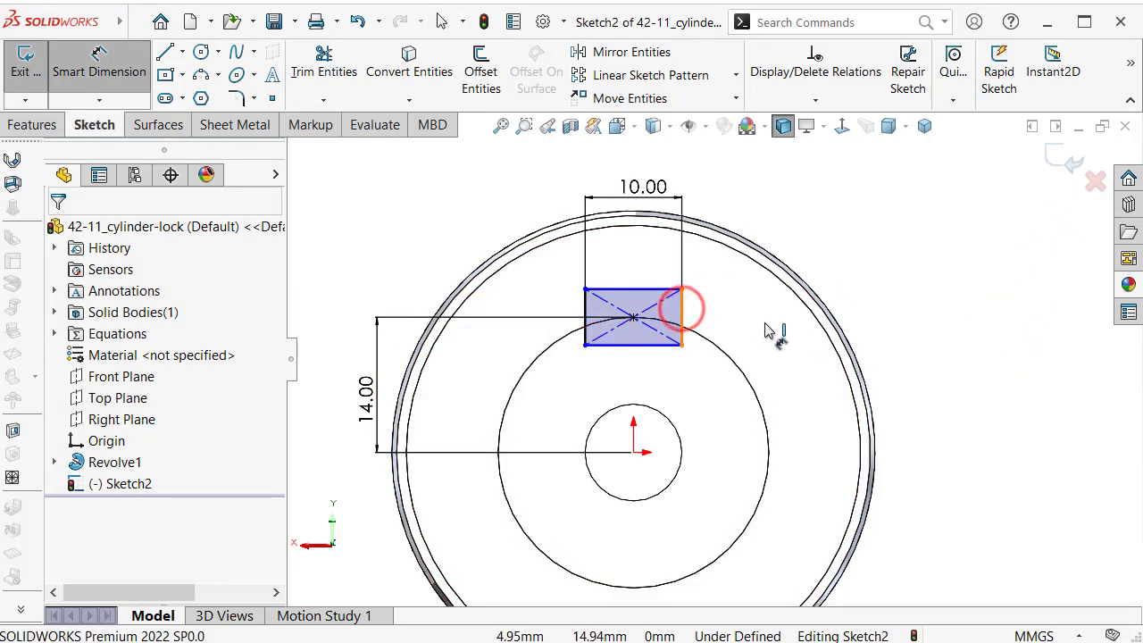
click(683, 312)
click(942, 324)
text(5.00mm)
key(Return)
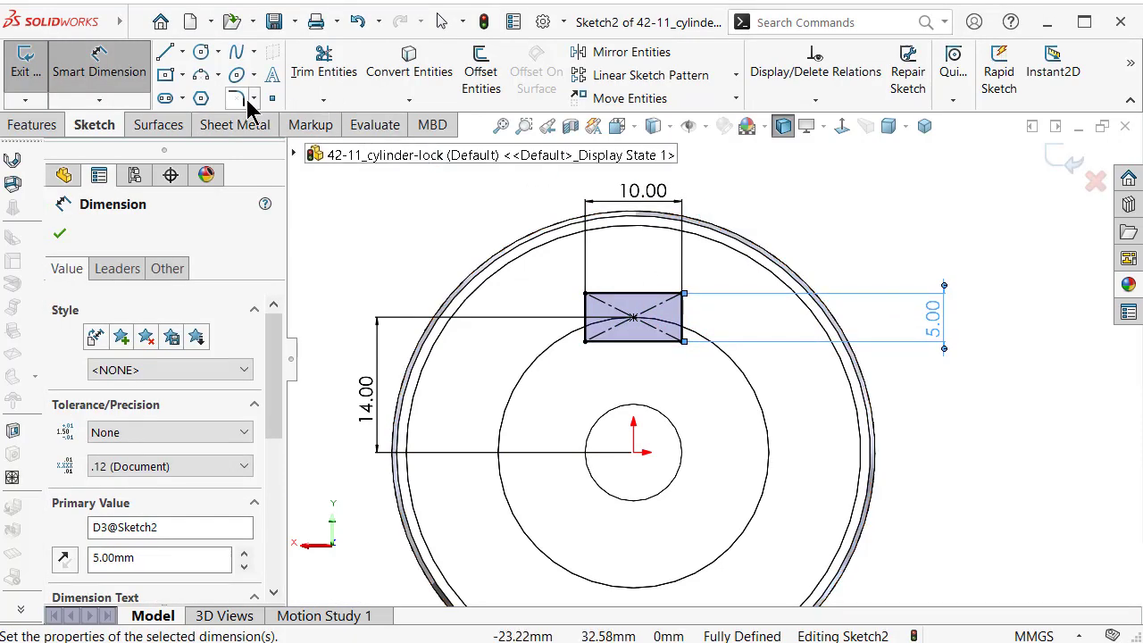
Fillet the rectangle's bottom-left and bottom-right corners with a 2 mm radius
click(238, 99)
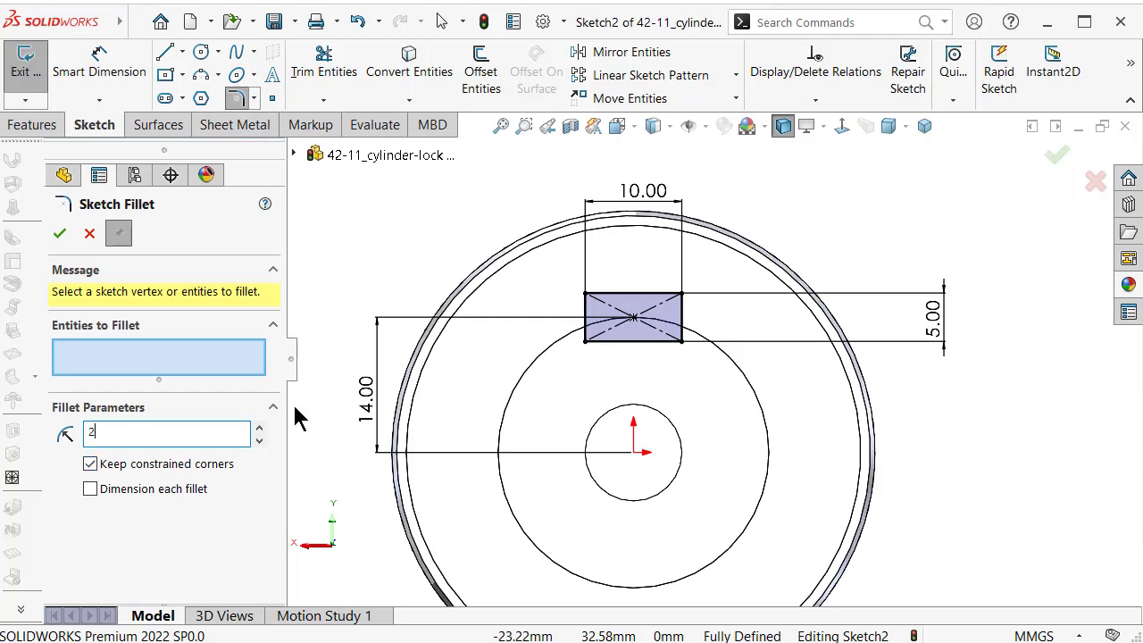
scroll(590, 357, down, 3)
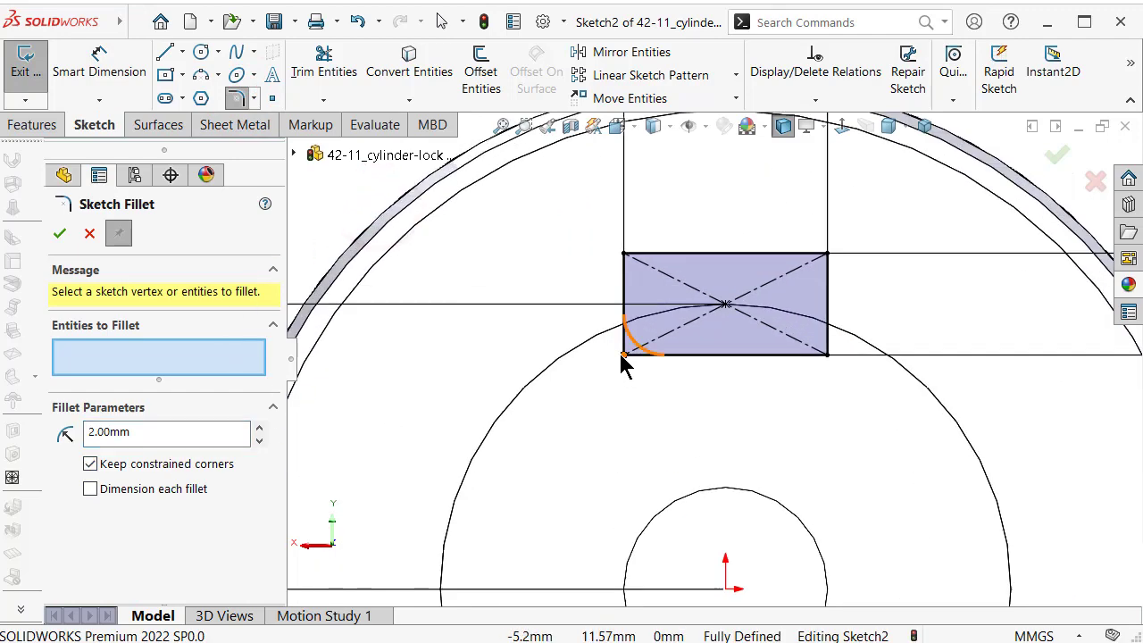
click(623, 354)
click(828, 355)
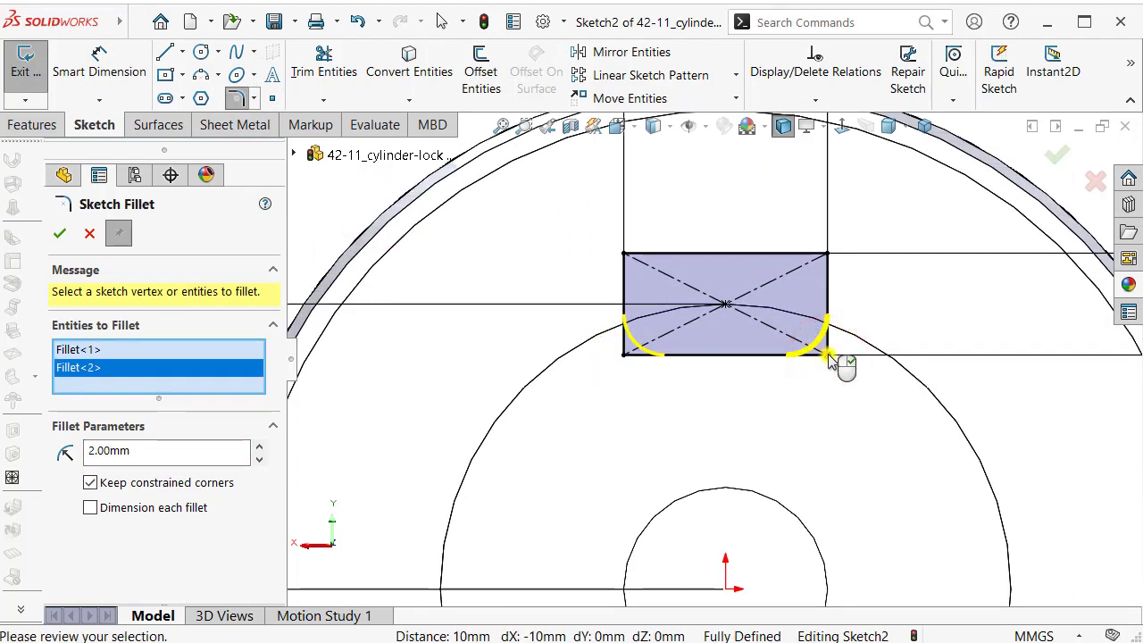
key(Return)
scroll(853, 384, up, 3)
Select the Centerline tool from the S shortcut toolbar's line options
key(s)
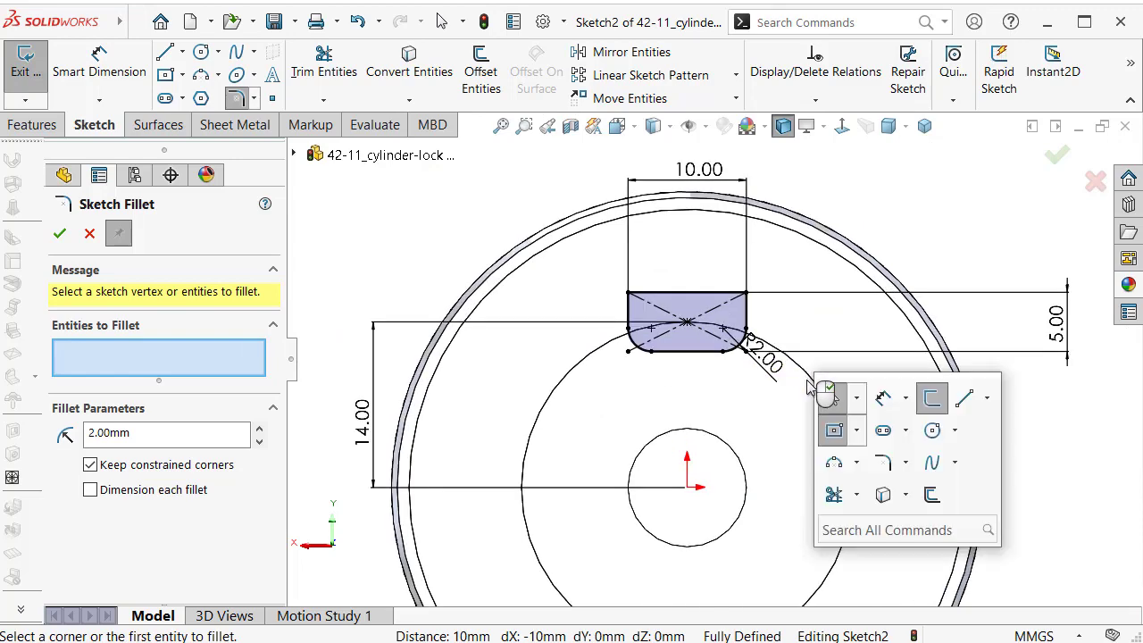
click(987, 398)
click(1005, 451)
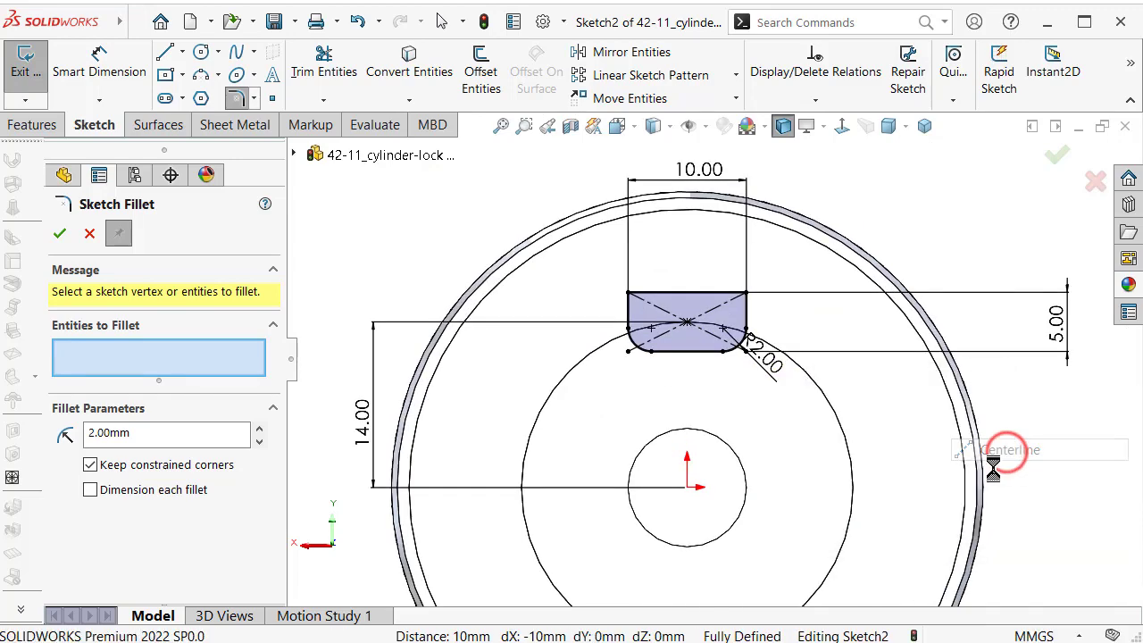
Draw a horizontal centerline to the disk centre and a diagonal one out to the outer circle
click(964, 487)
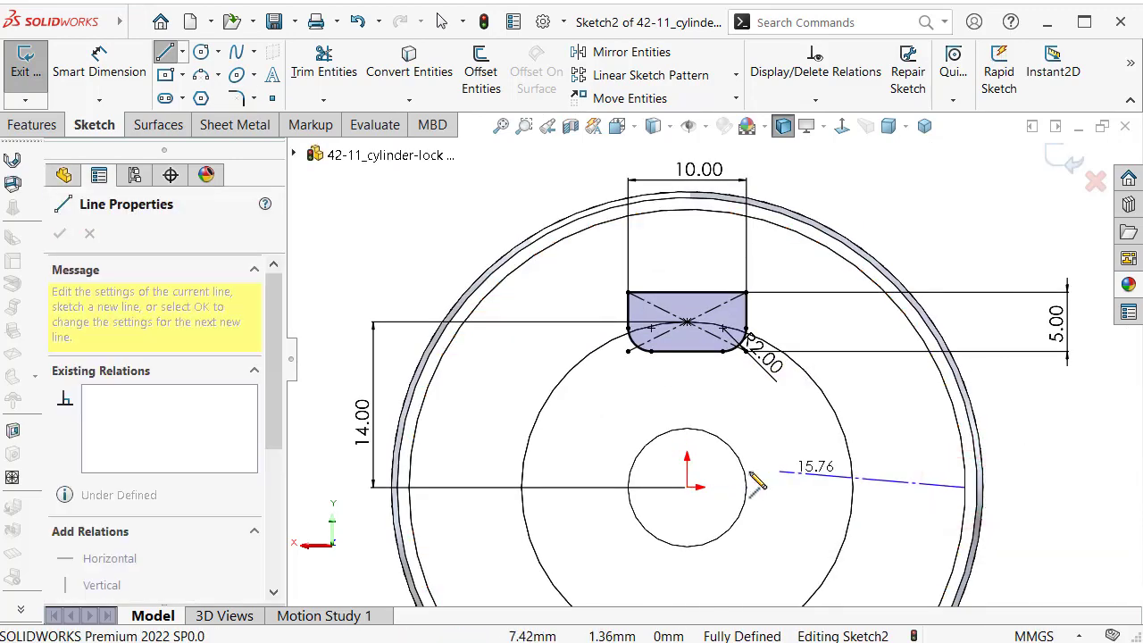
click(687, 487)
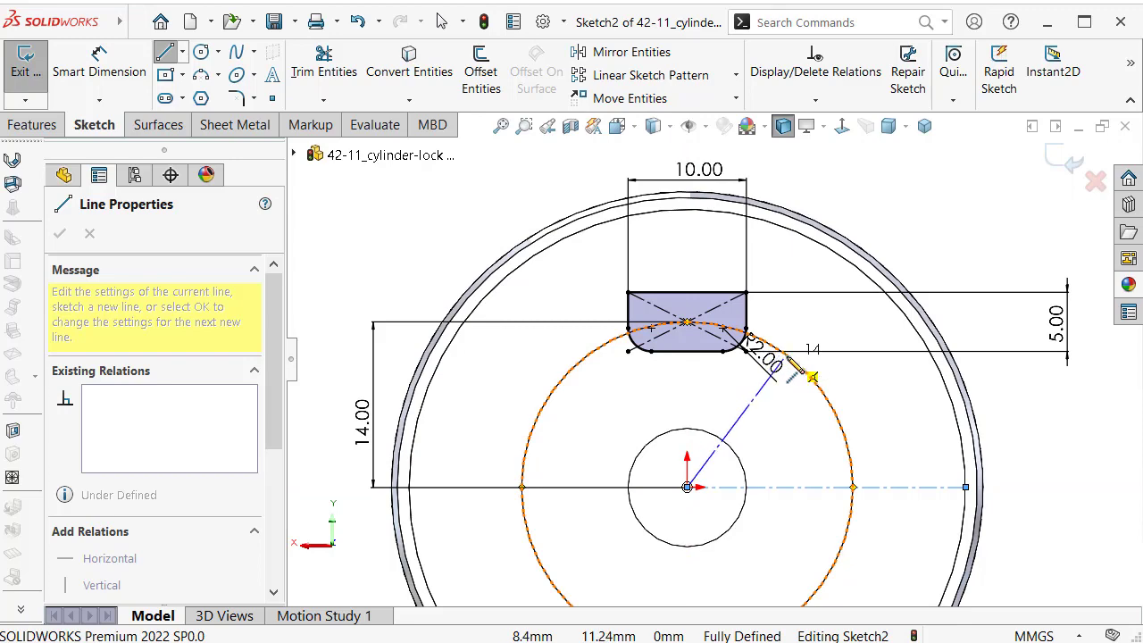
click(867, 275)
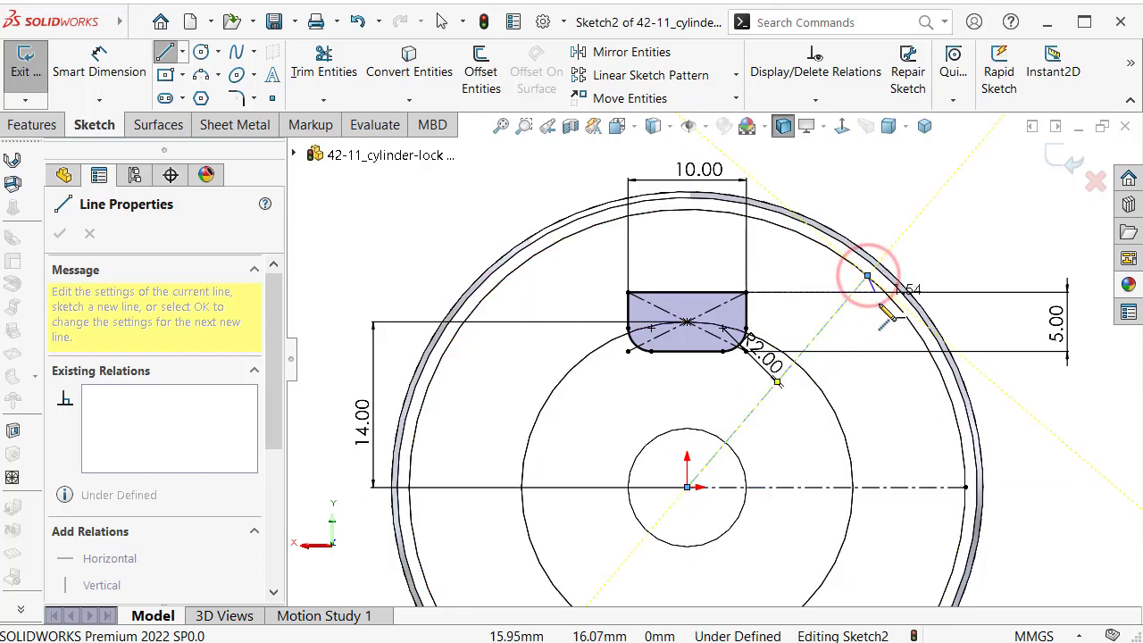
key(Escape)
key(Escape)
Set the angle between the centerlines to 45° and place the 45° and 5.00 dimensions beside the slot
right_drag(1082, 500, 1025, 375)
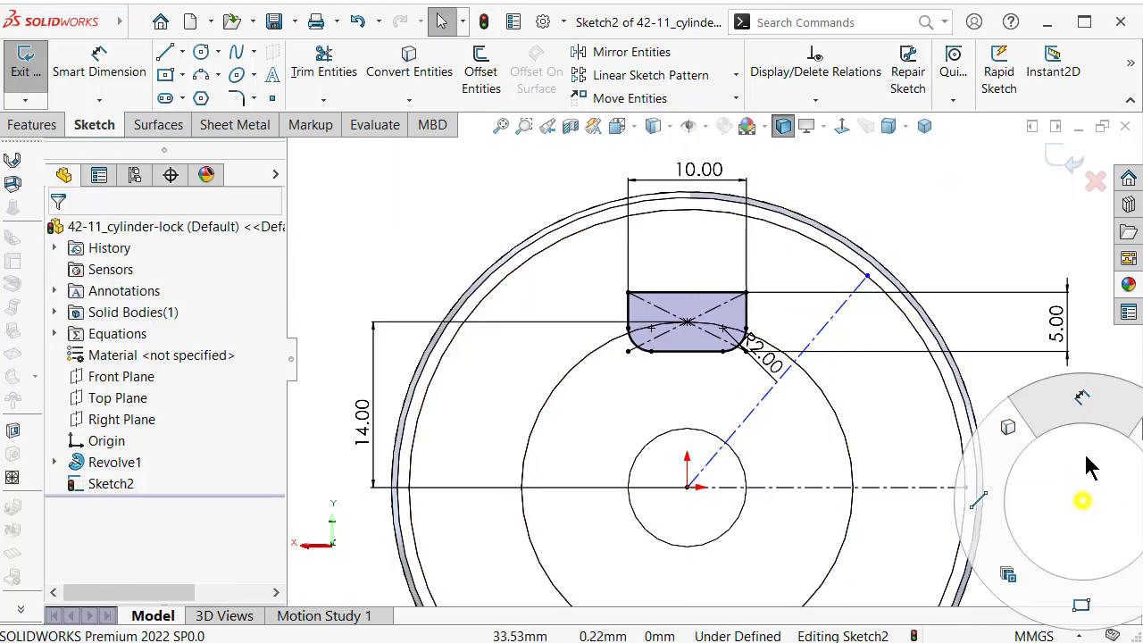
click(822, 338)
click(866, 486)
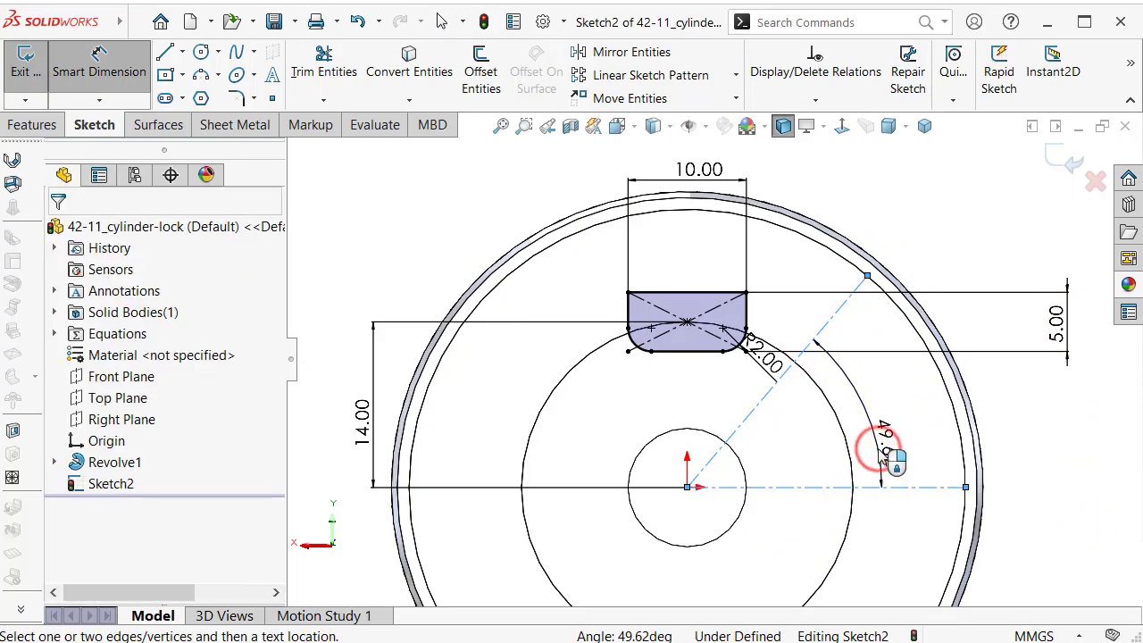
click(894, 458)
text(45)
key(Return)
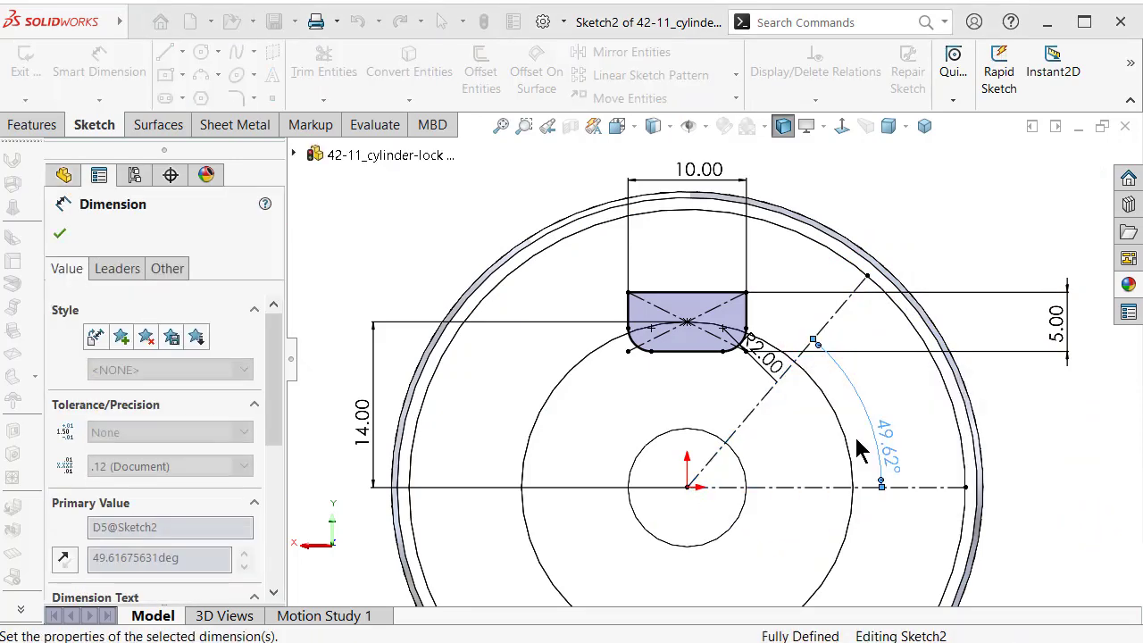
mouse_move(886, 446)
mouse_down()
mouse_move(1035, 473)
mouse_move(1038, 457)
mouse_up()
drag(1057, 322, 546, 284)
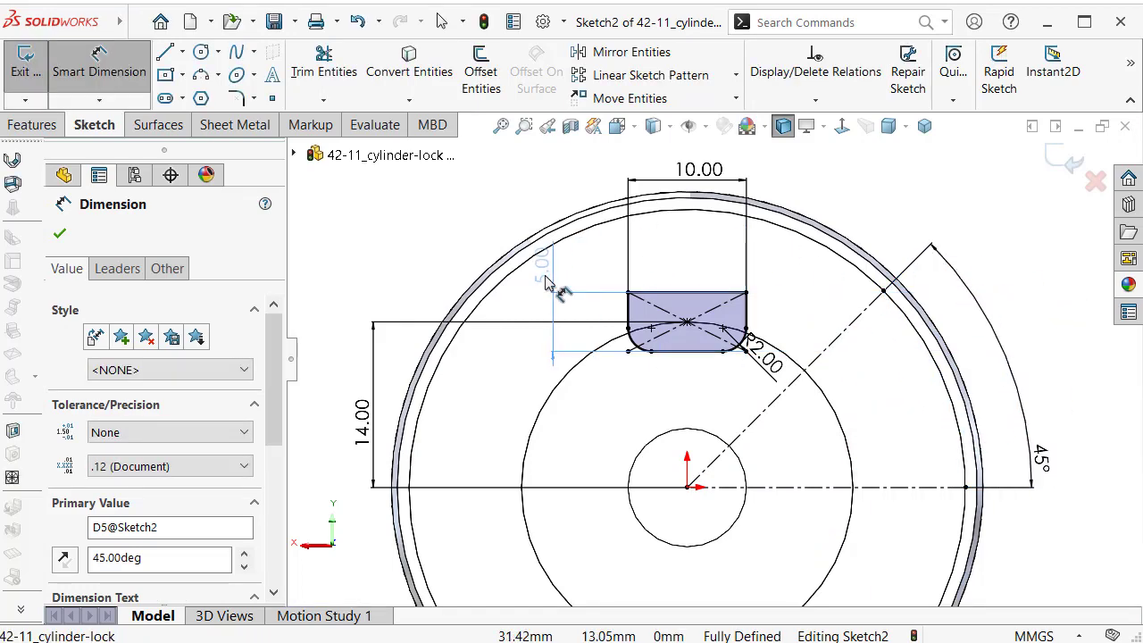
click(547, 284)
click(975, 214)
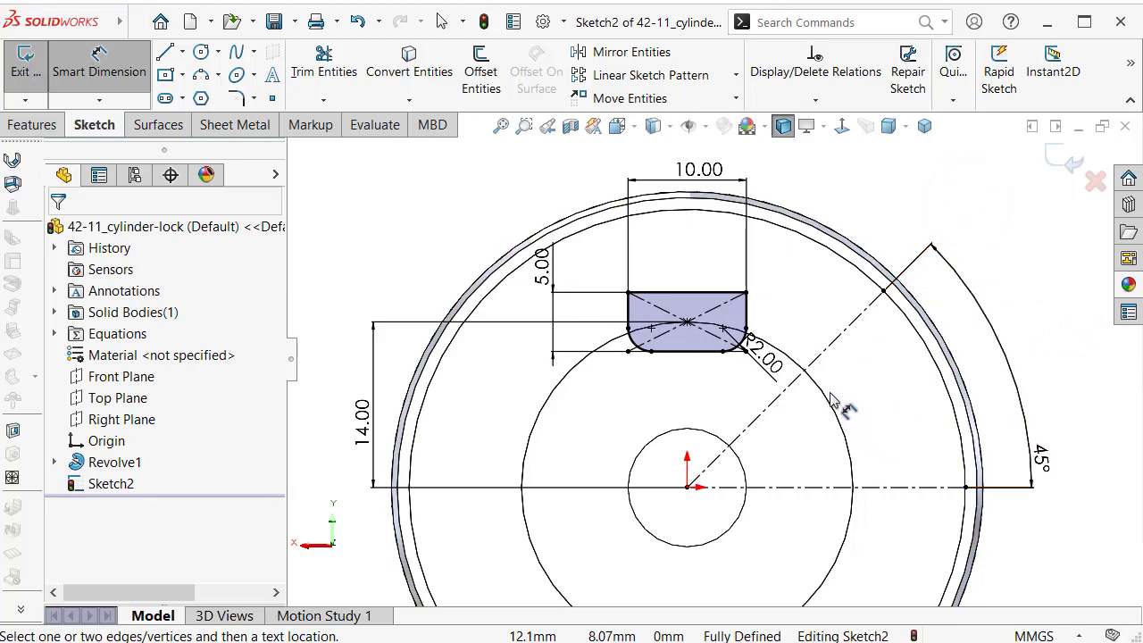
scroll(830, 399, down, 1)
Draw a circle on the 45° construction line and give it a 3.5 mm diameter
key(s)
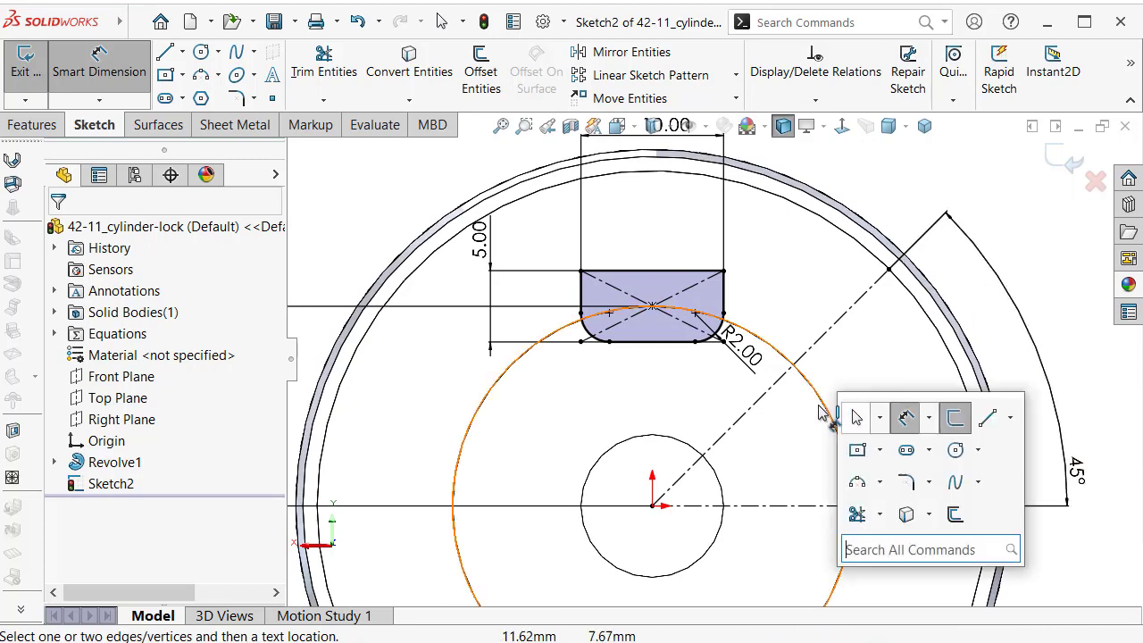
click(958, 450)
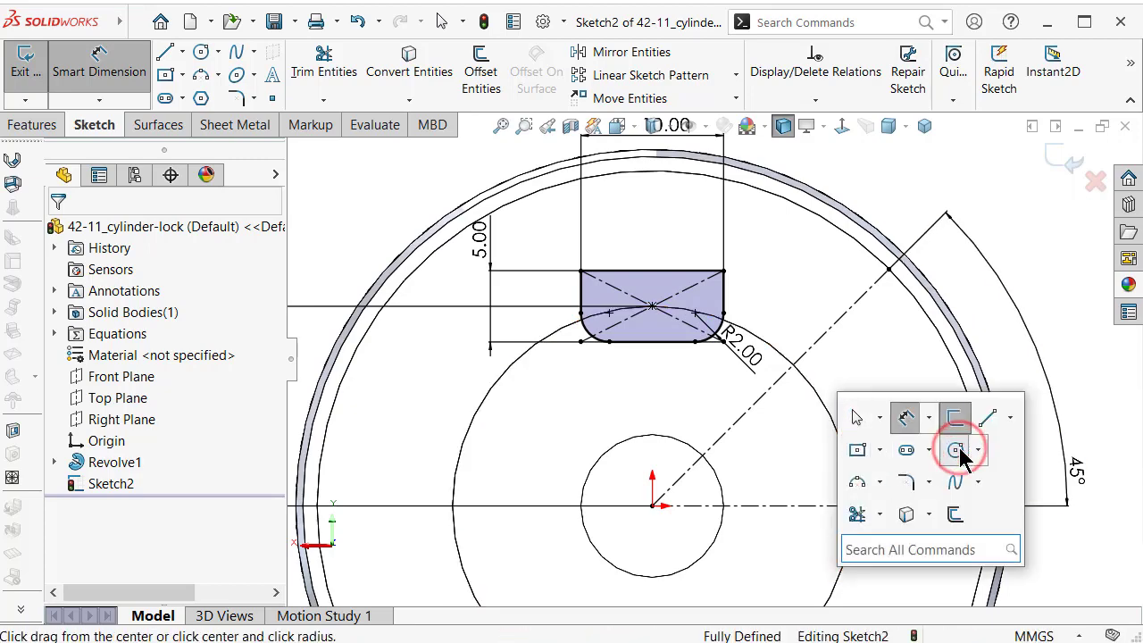
click(829, 331)
click(850, 318)
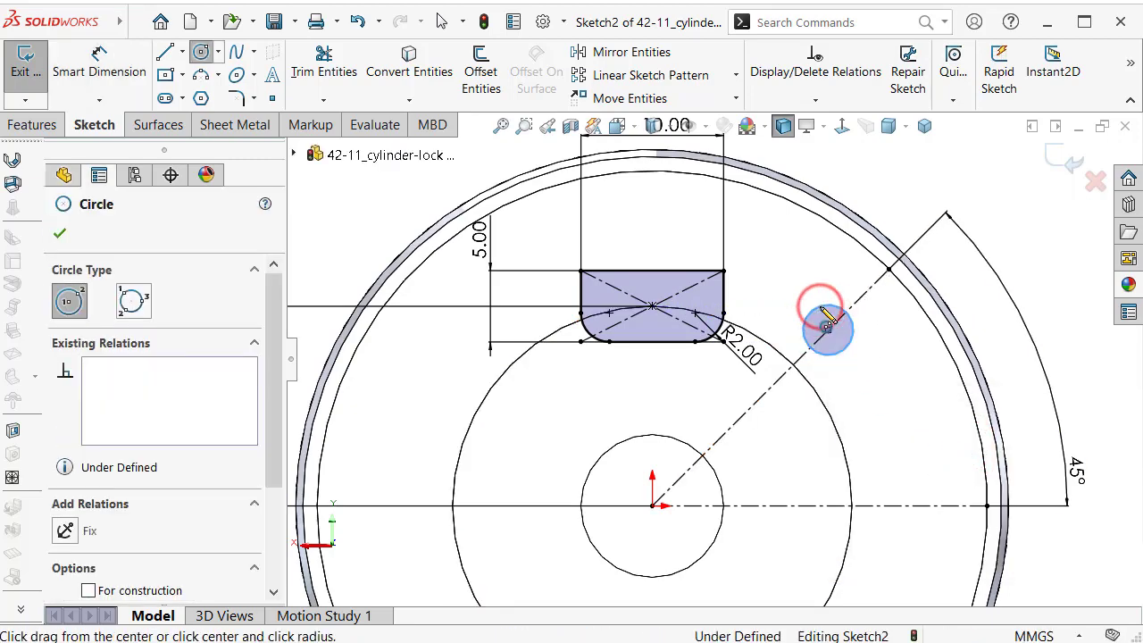
right_drag(1020, 280, 1027, 189)
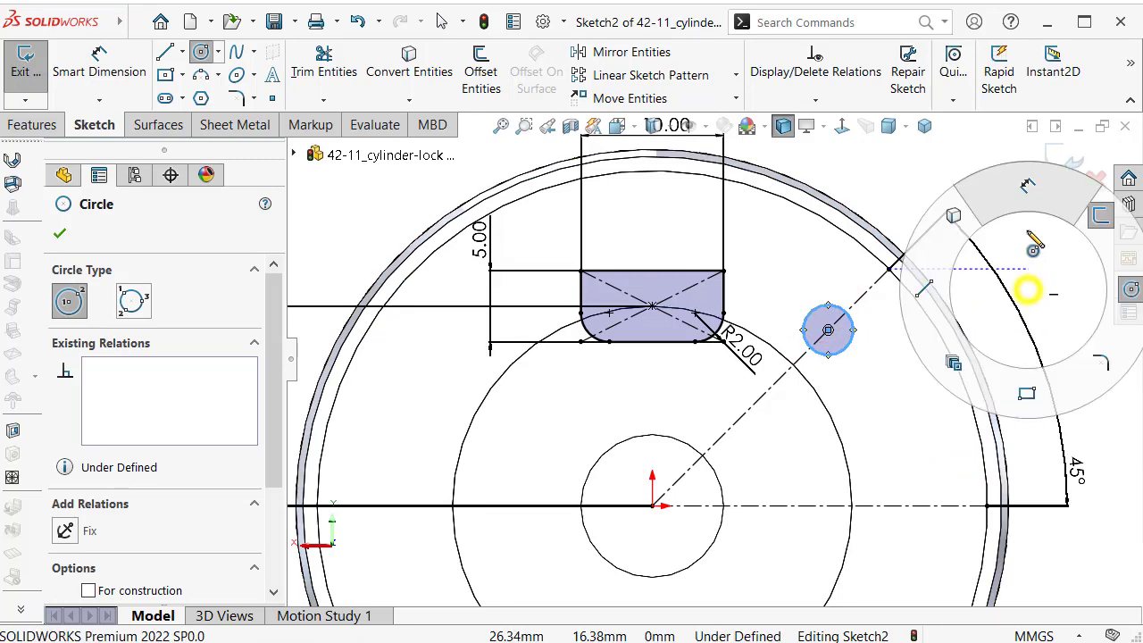
click(854, 345)
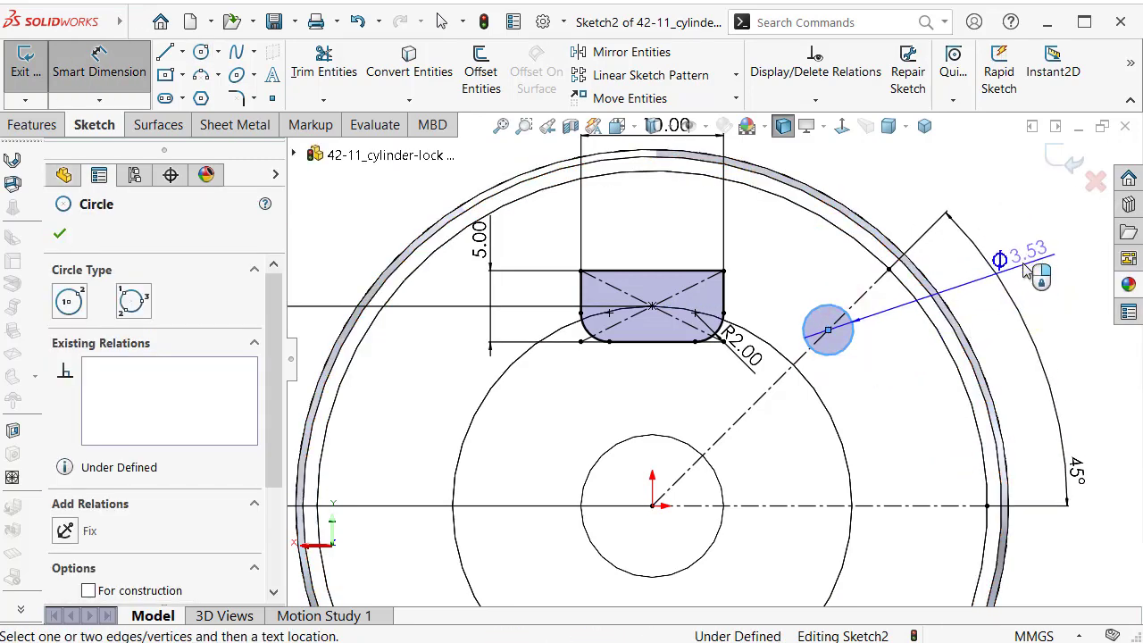
click(1033, 270)
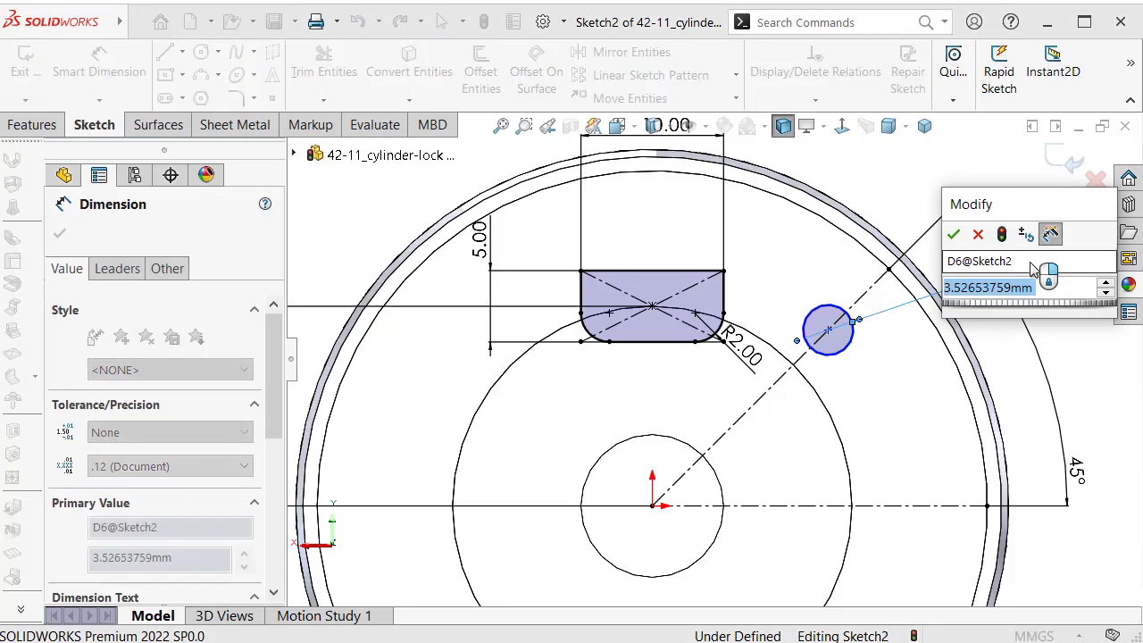
text(3.5)
key(Return)
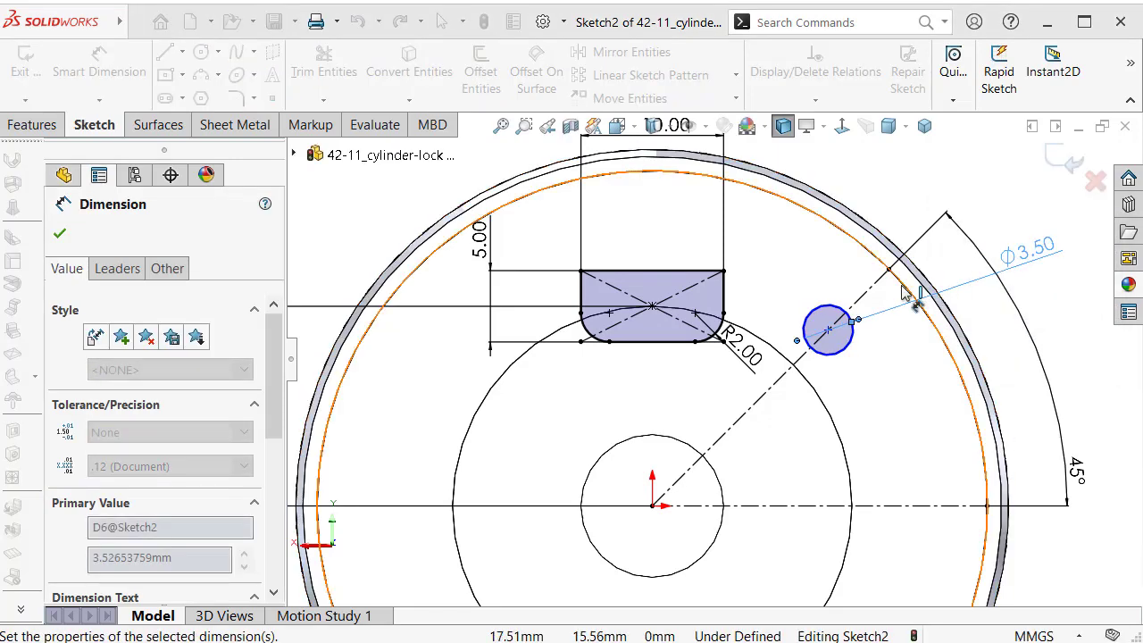
Dimension the circle centre 18 mm from the origin and move that dimension clear
click(828, 331)
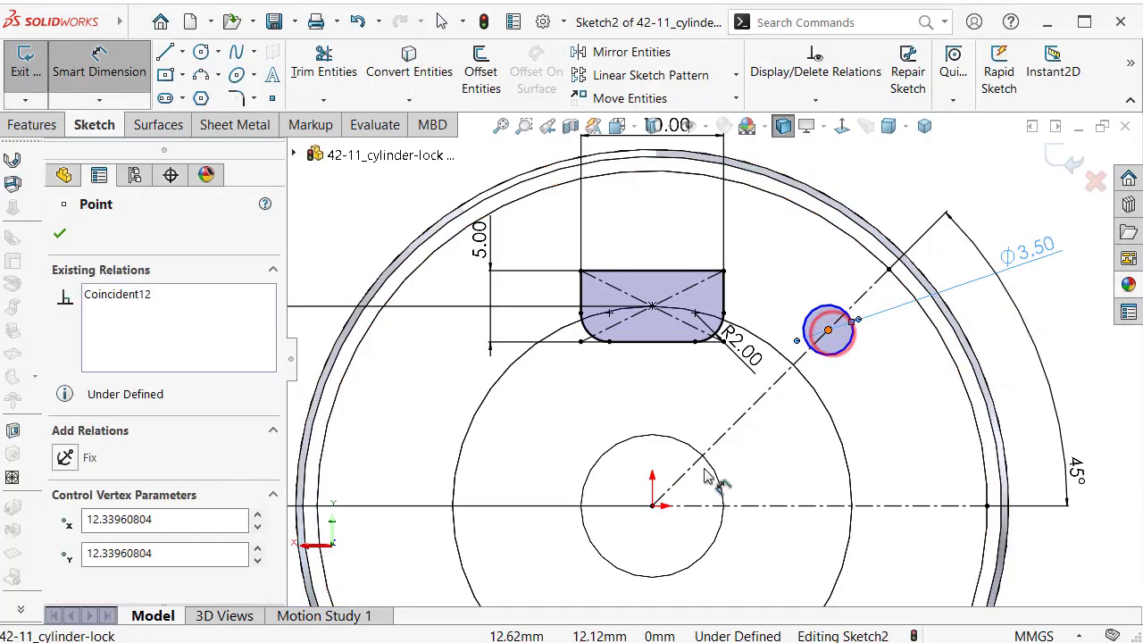
click(653, 505)
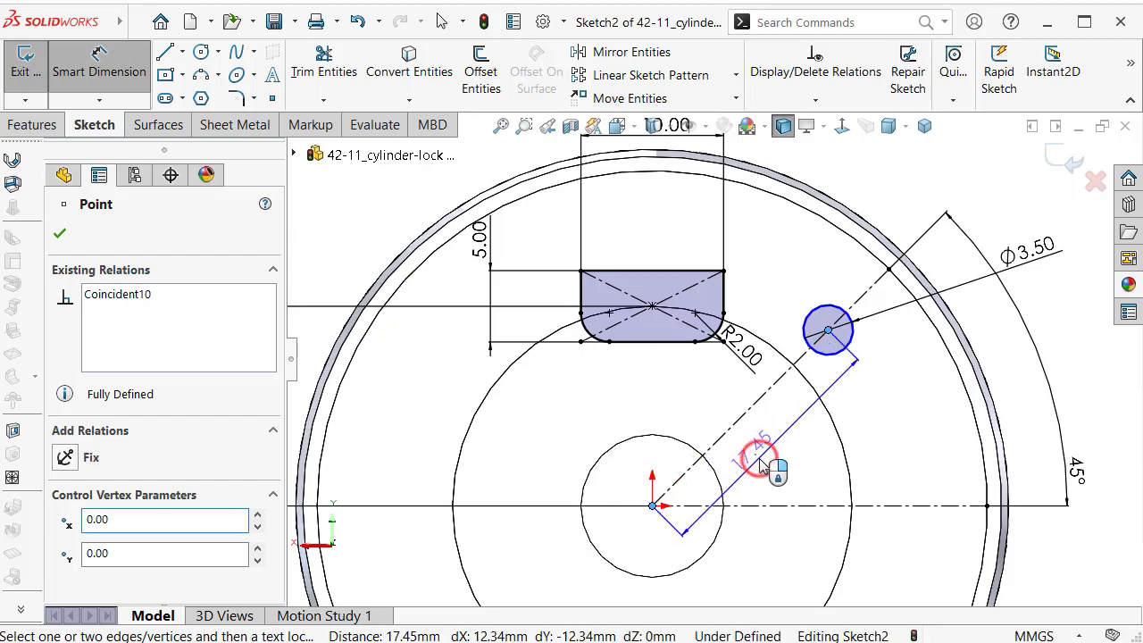
click(759, 466)
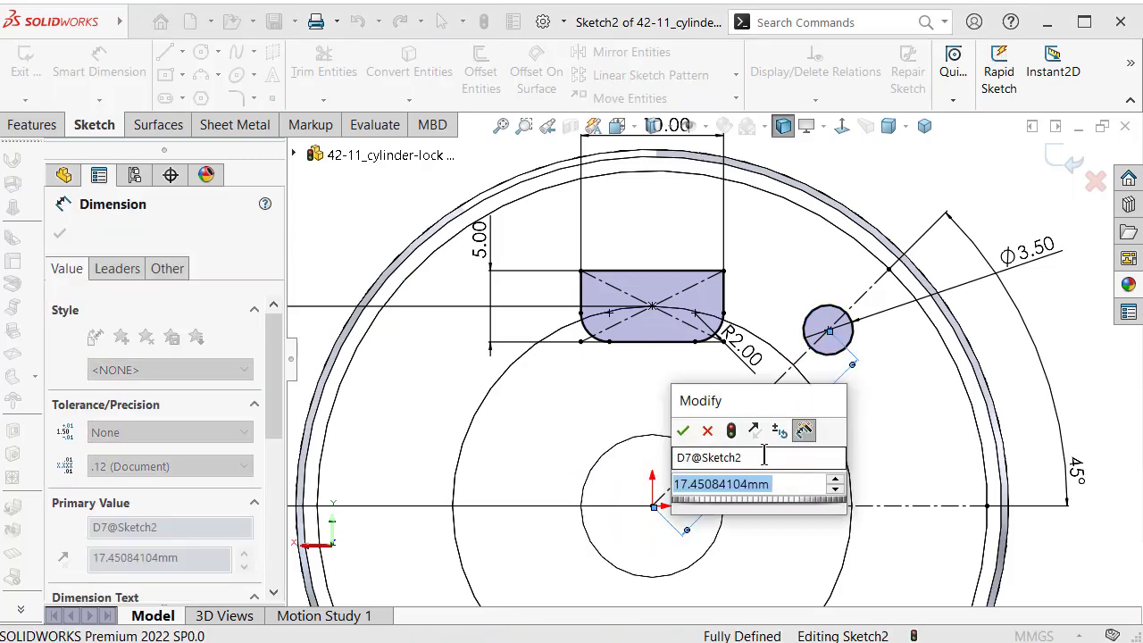
text(18)
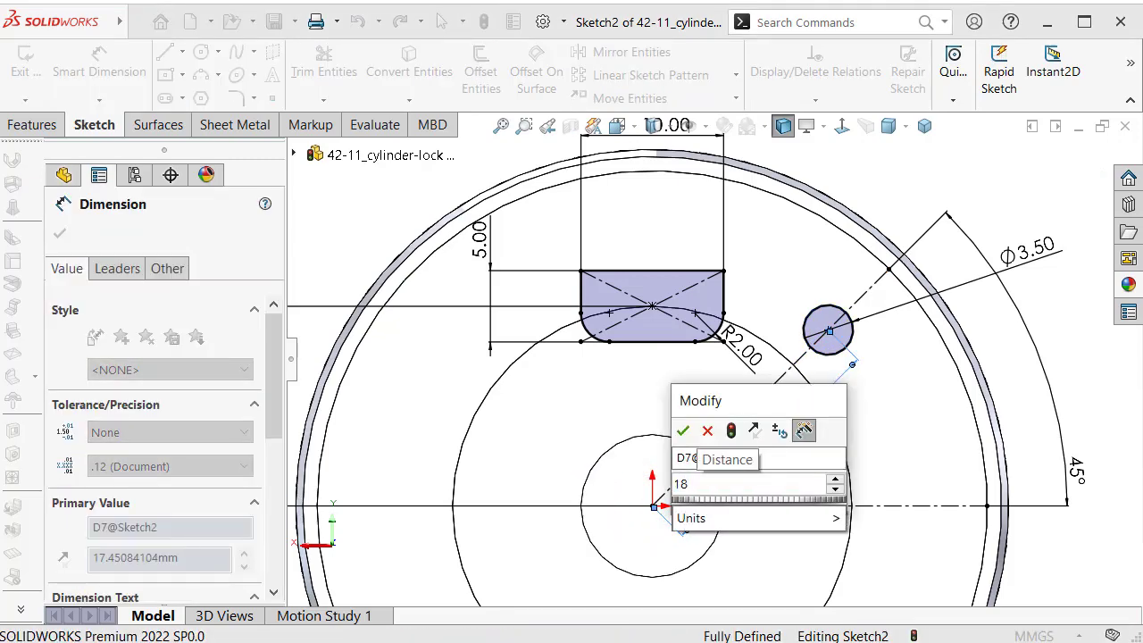
key(Return)
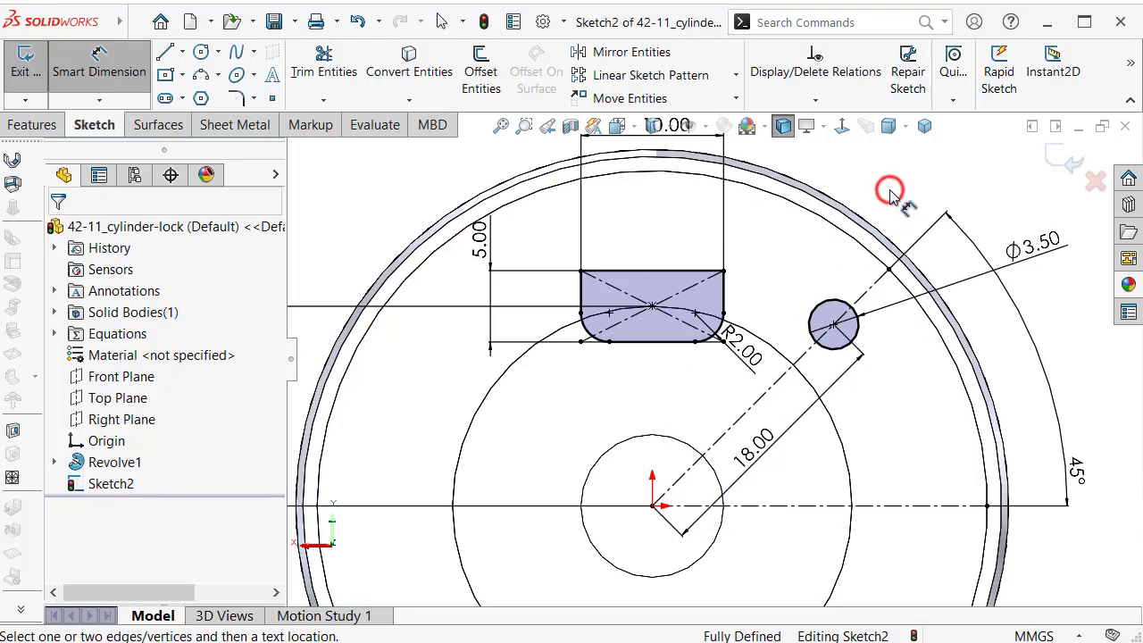
scroll(884, 219, up, 2)
drag(765, 437, 808, 446)
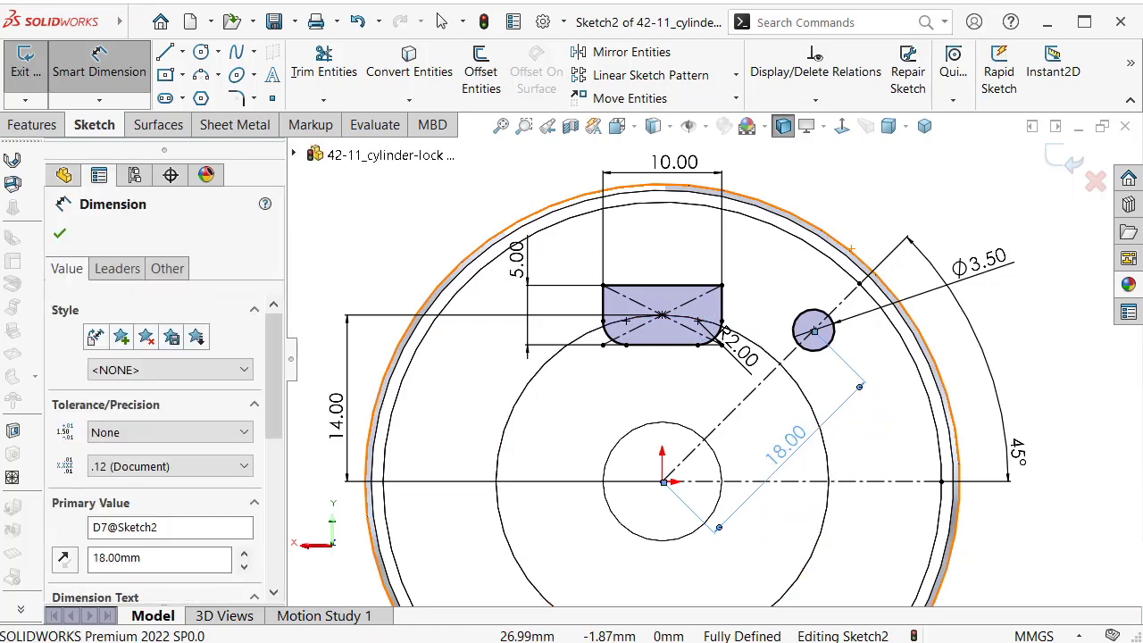
key(Escape)
Extruded-cut the lower slot region Up To Surface, stopping at the selected inner face
key(f)
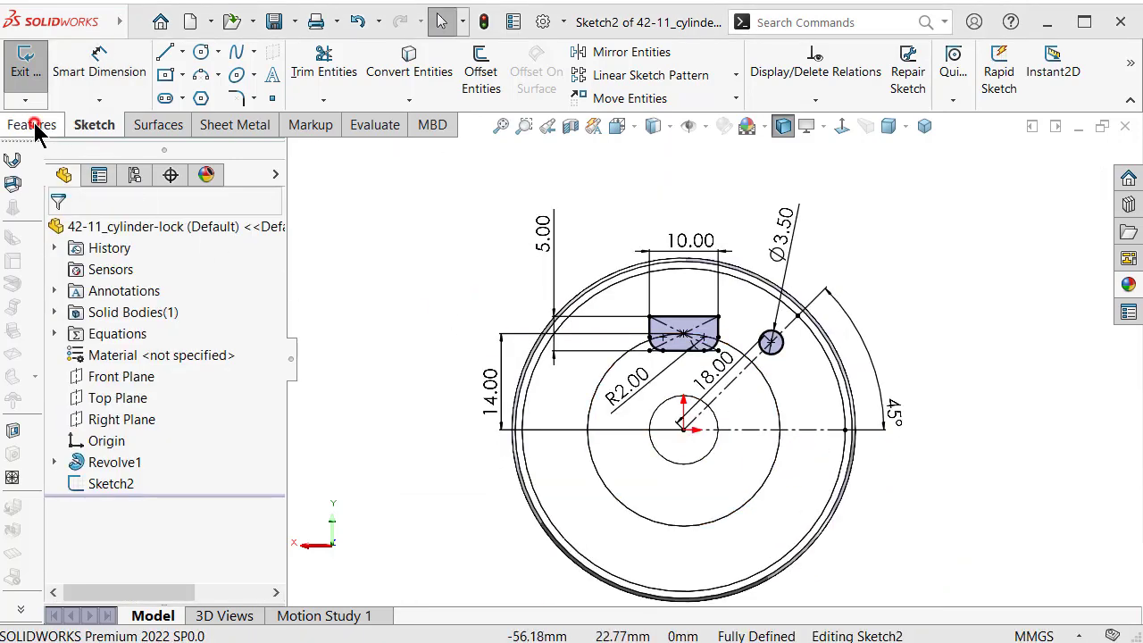
click(33, 126)
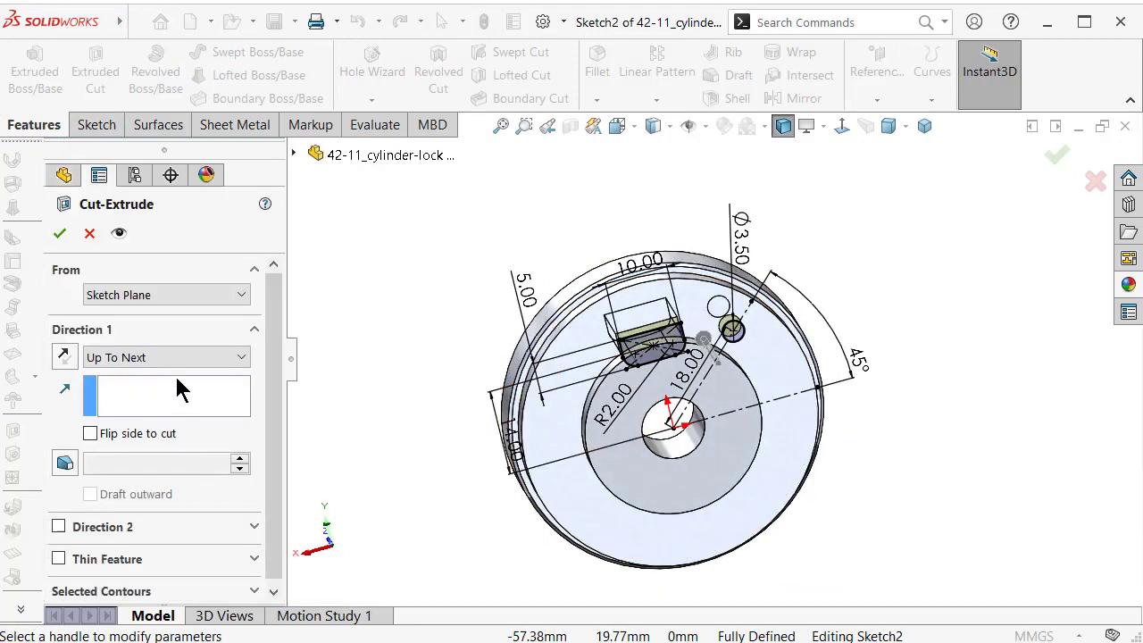
click(208, 361)
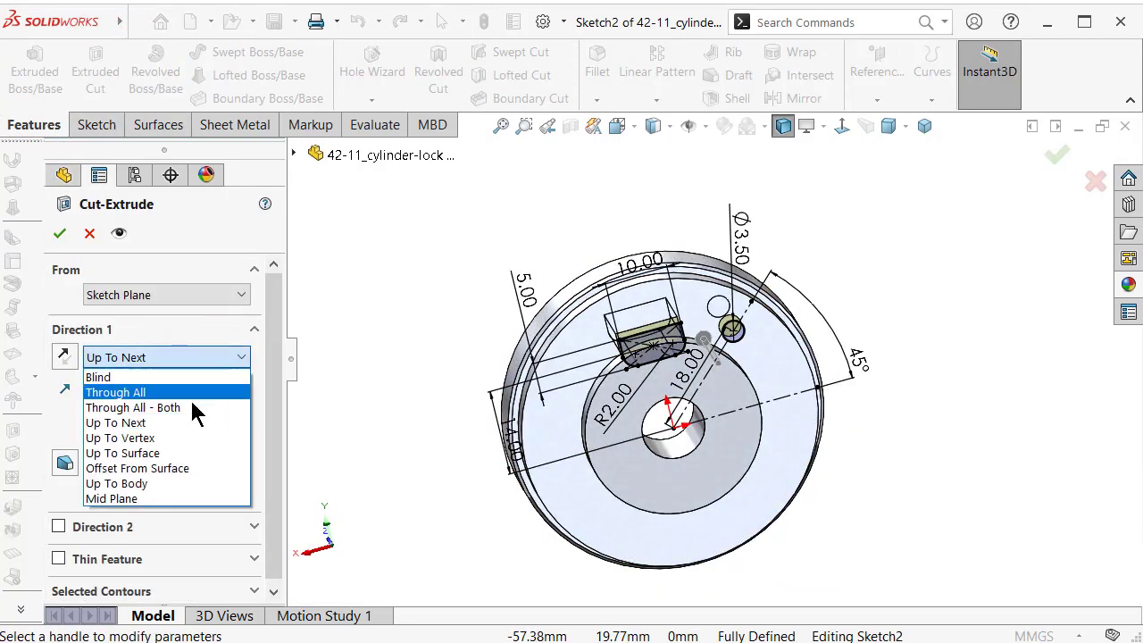
click(174, 452)
drag(274, 390, 273, 464)
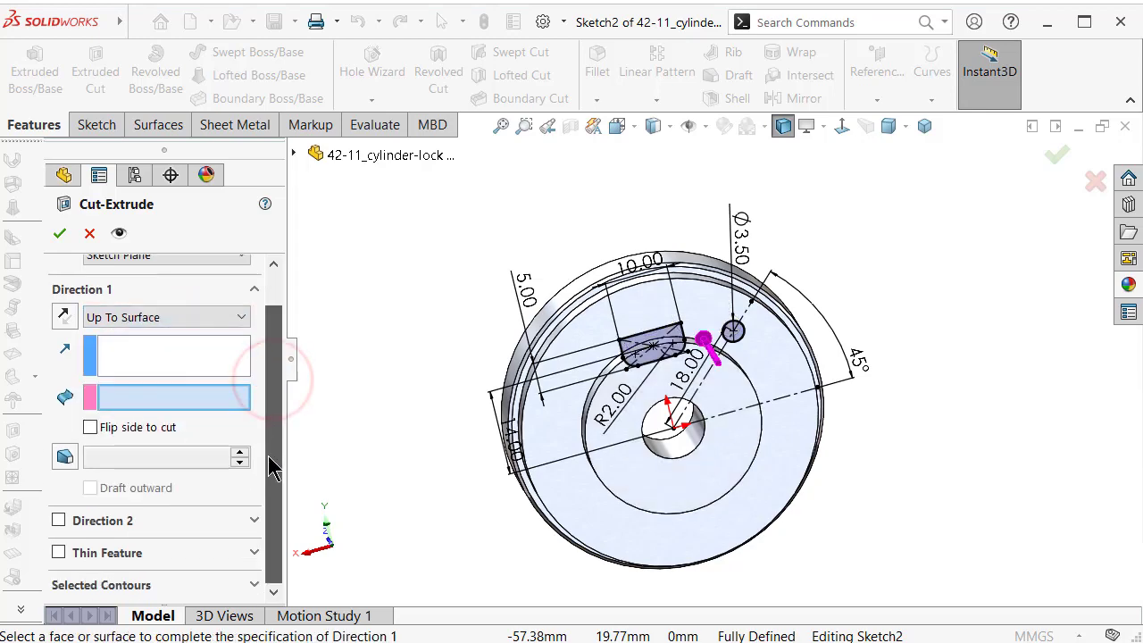
click(197, 587)
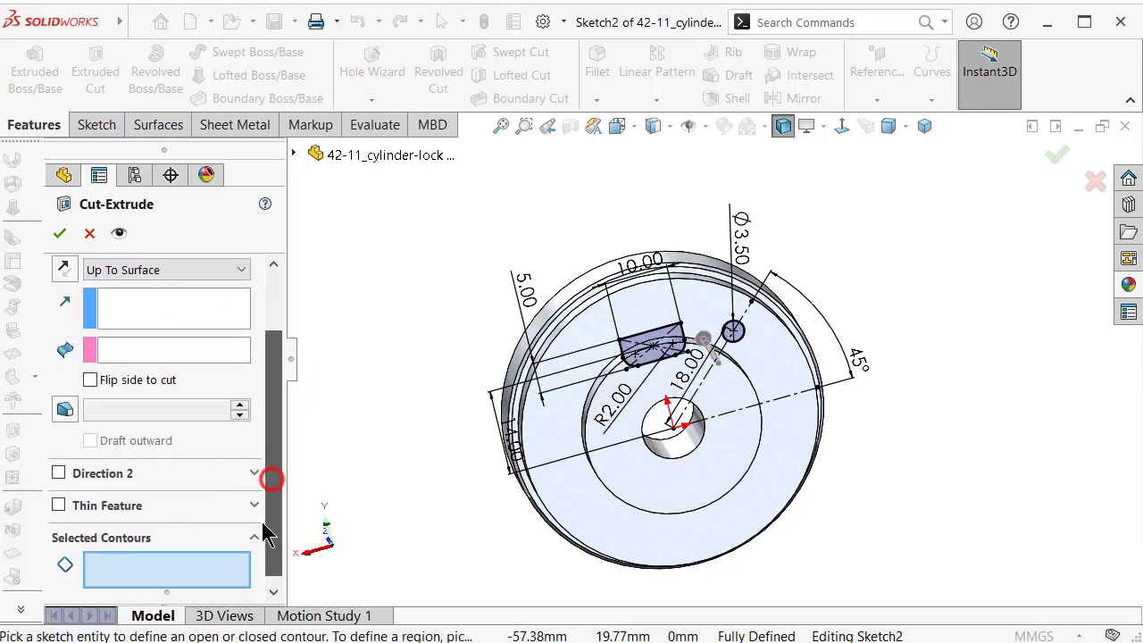
click(221, 564)
scroll(696, 421, down, 3)
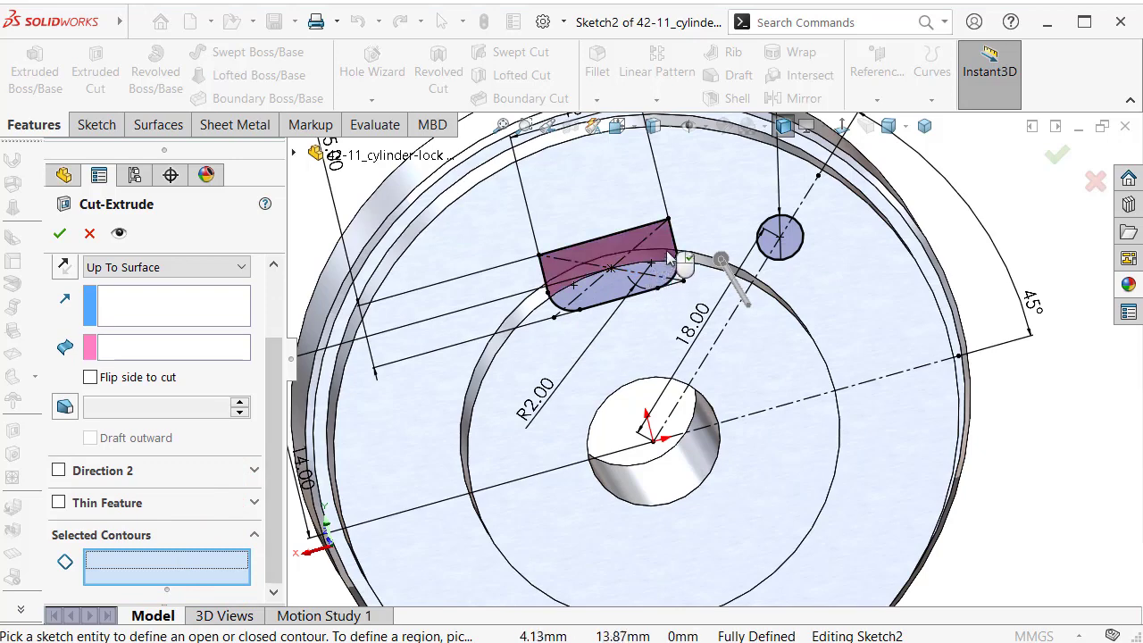
click(668, 270)
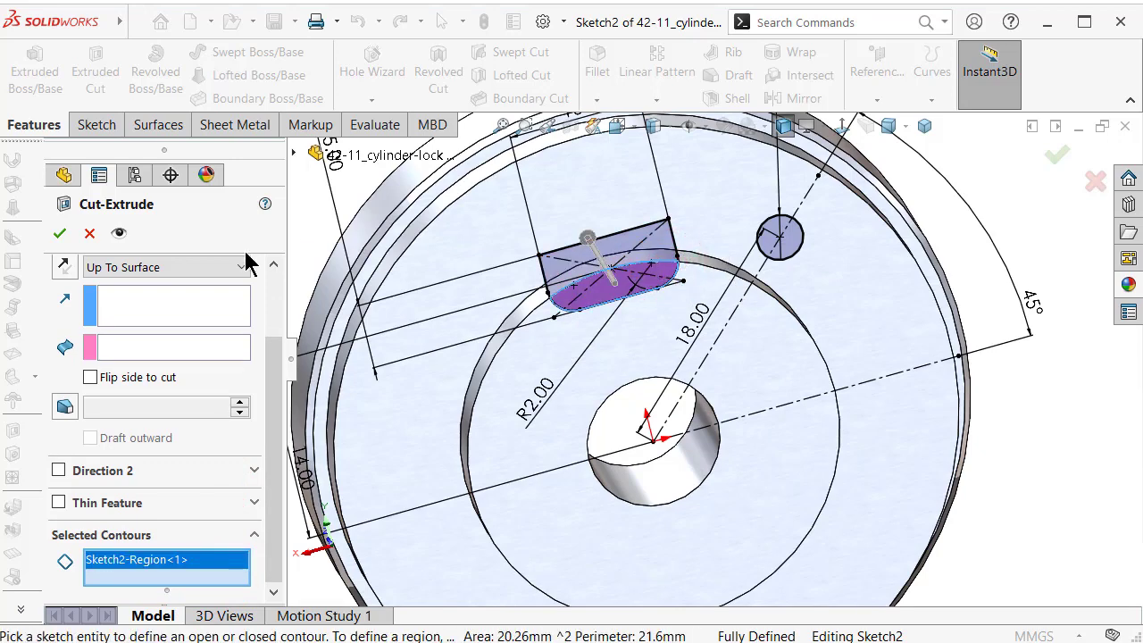
click(186, 350)
click(472, 208)
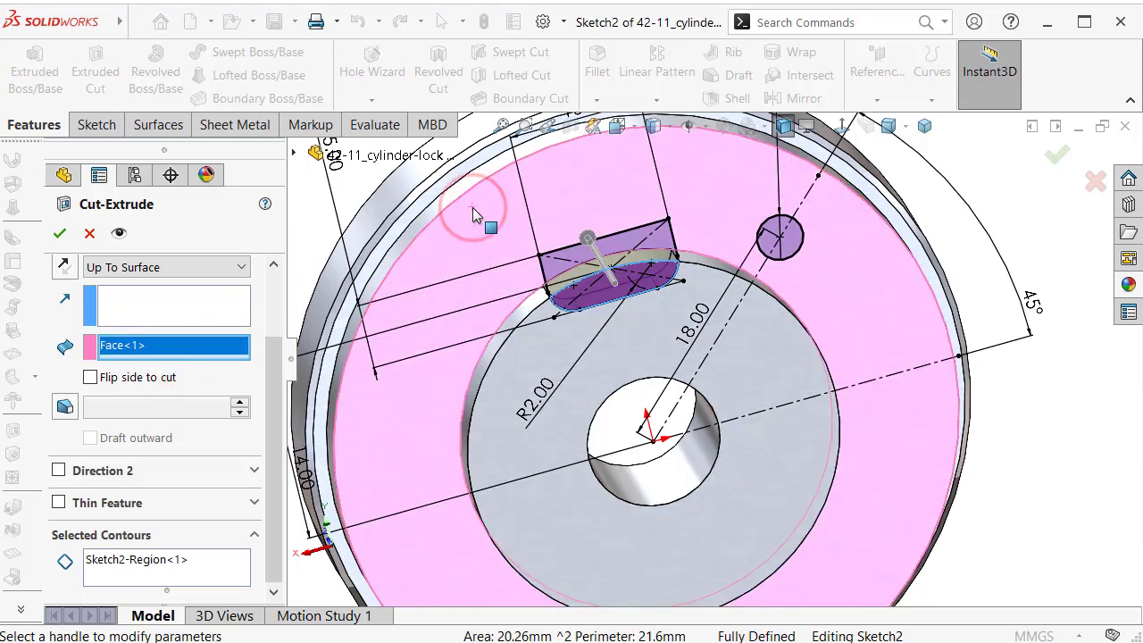
click(60, 235)
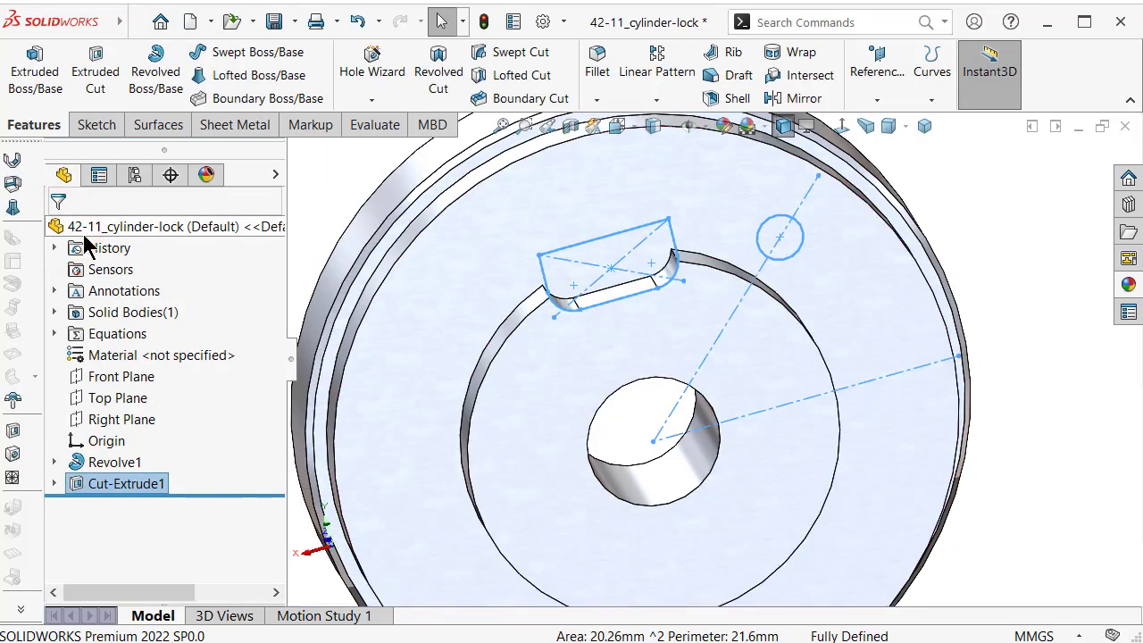
Inspect the new Cut-Extrude1 notch, fit the part in view, and save the part
middle_drag(693, 339, 679, 289)
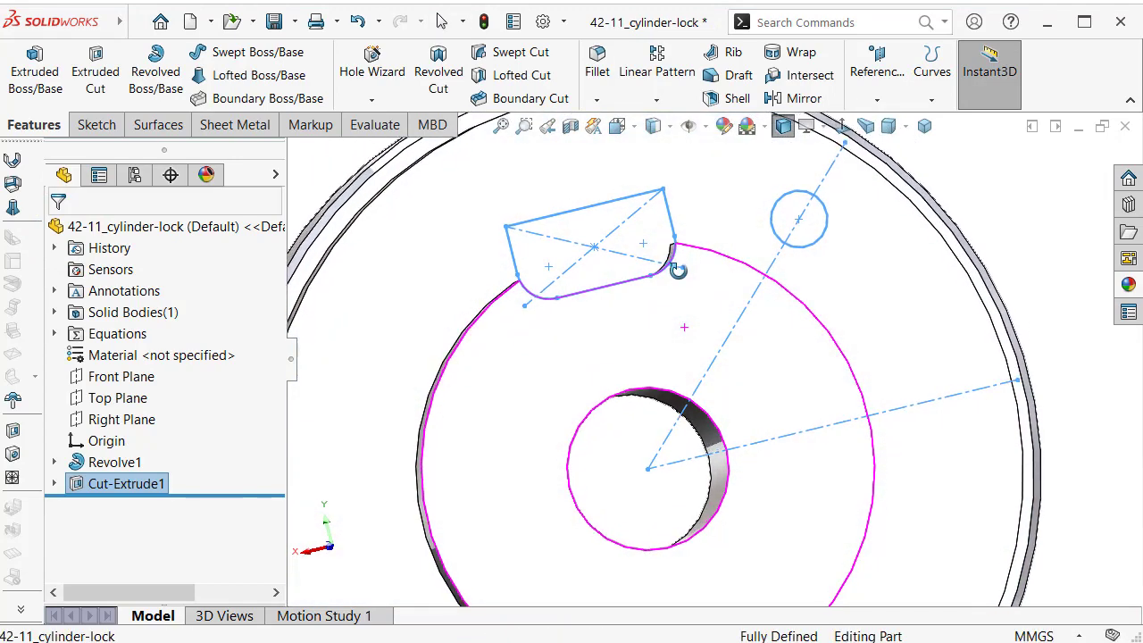
key(f)
click(938, 238)
scroll(821, 384, down, 2)
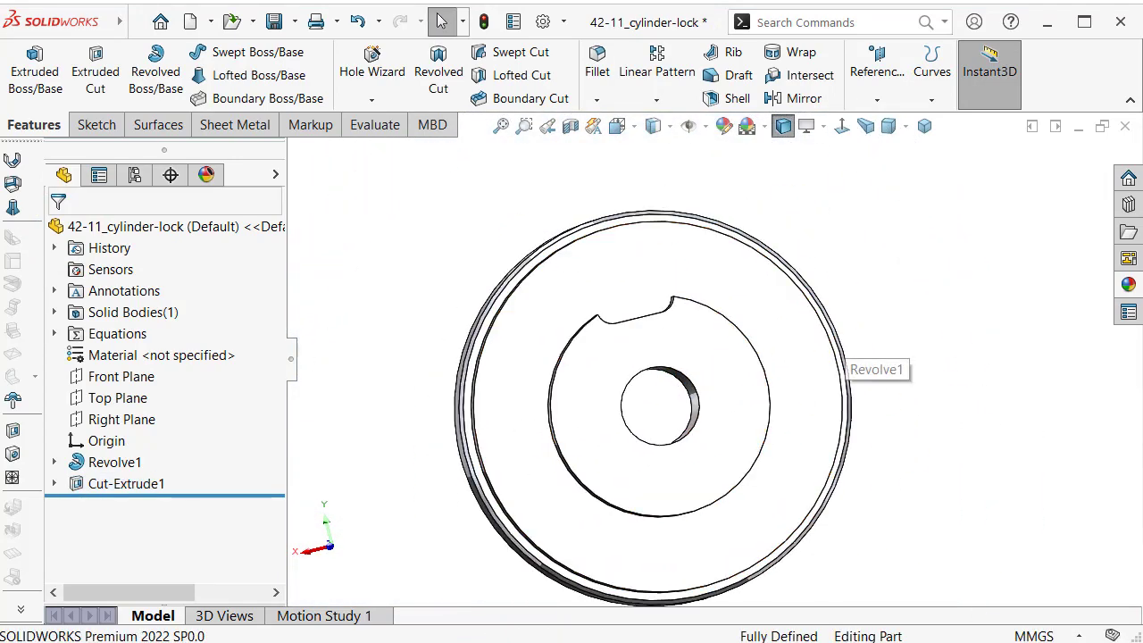
scroll(698, 307, down, 2)
key(ctrl+s)
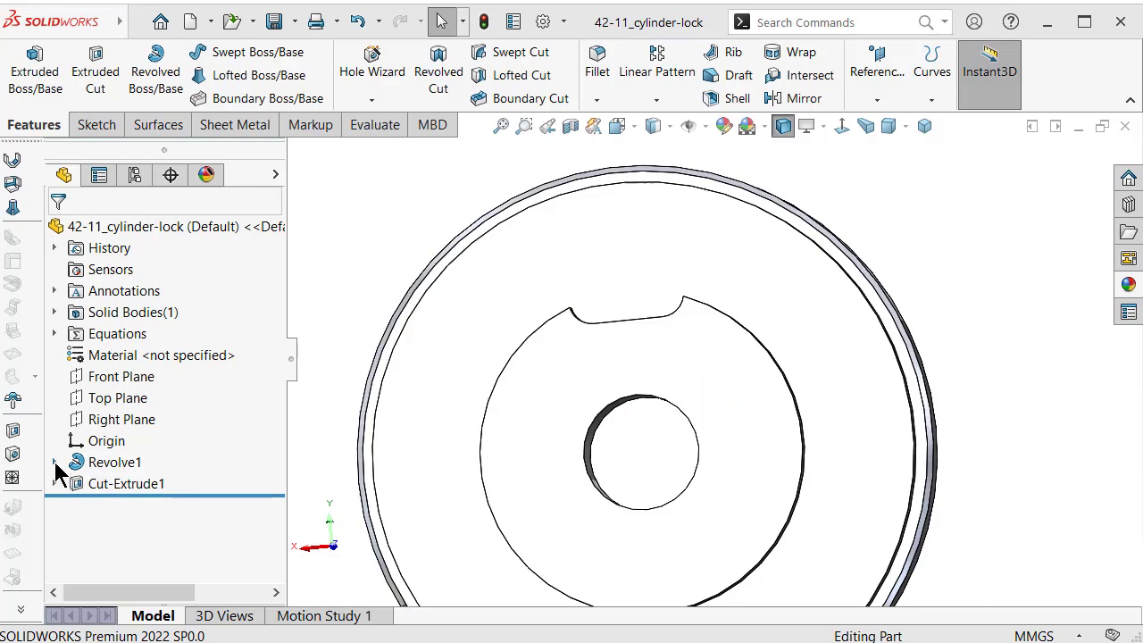
Edit Sketch2 under Cut-Extrude1, changing the slot's 5.00 dimension to 8 mm
click(54, 483)
click(116, 505)
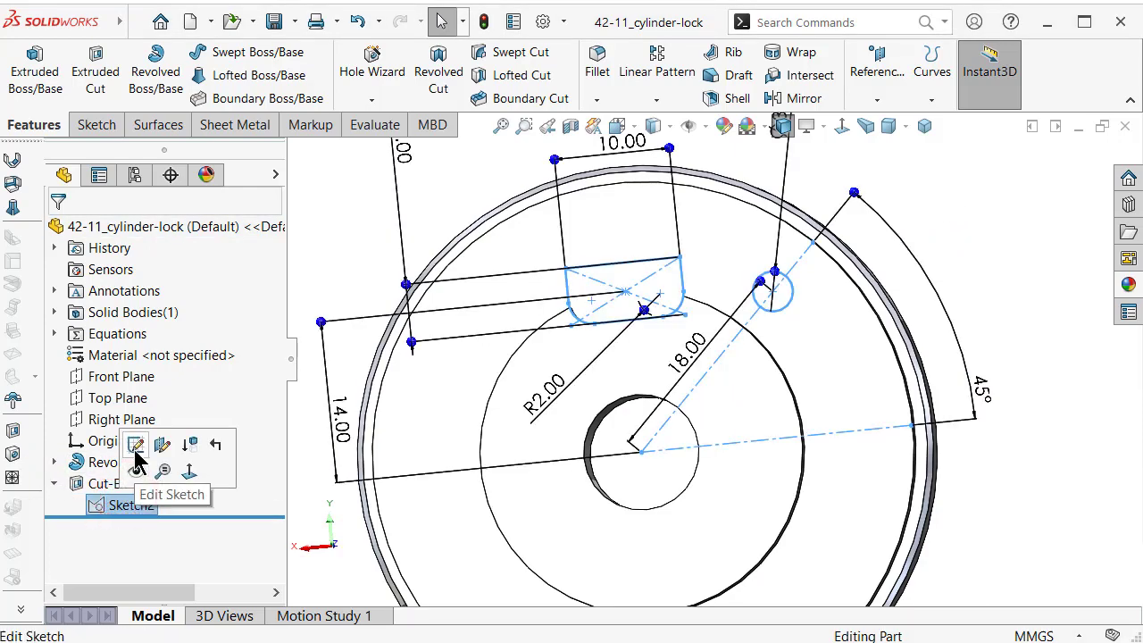
click(134, 449)
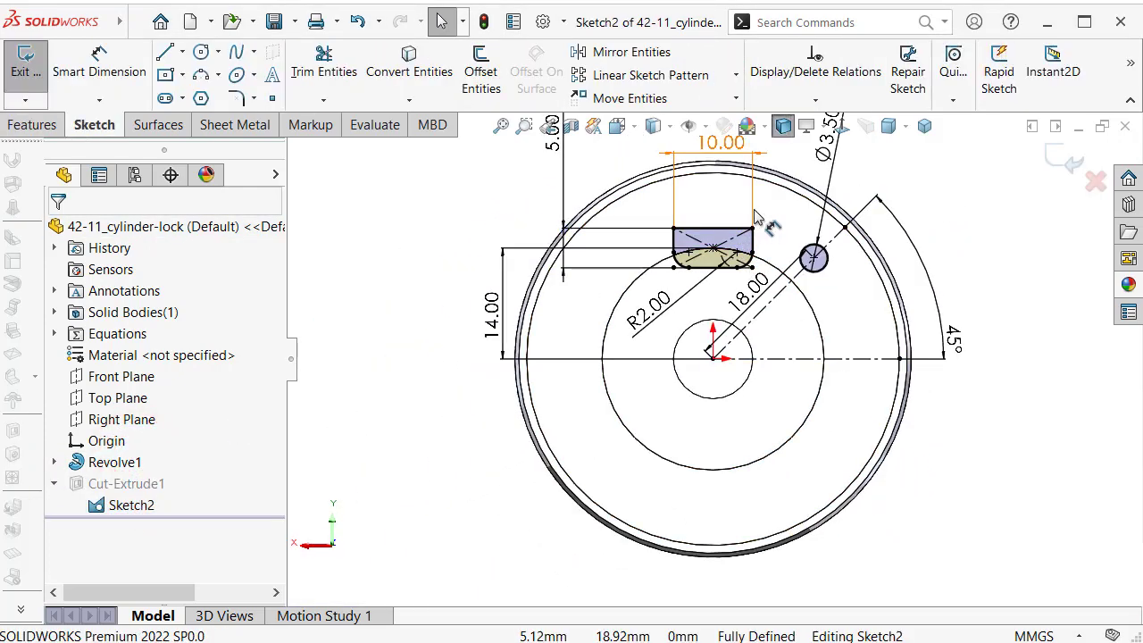
double_click(560, 211)
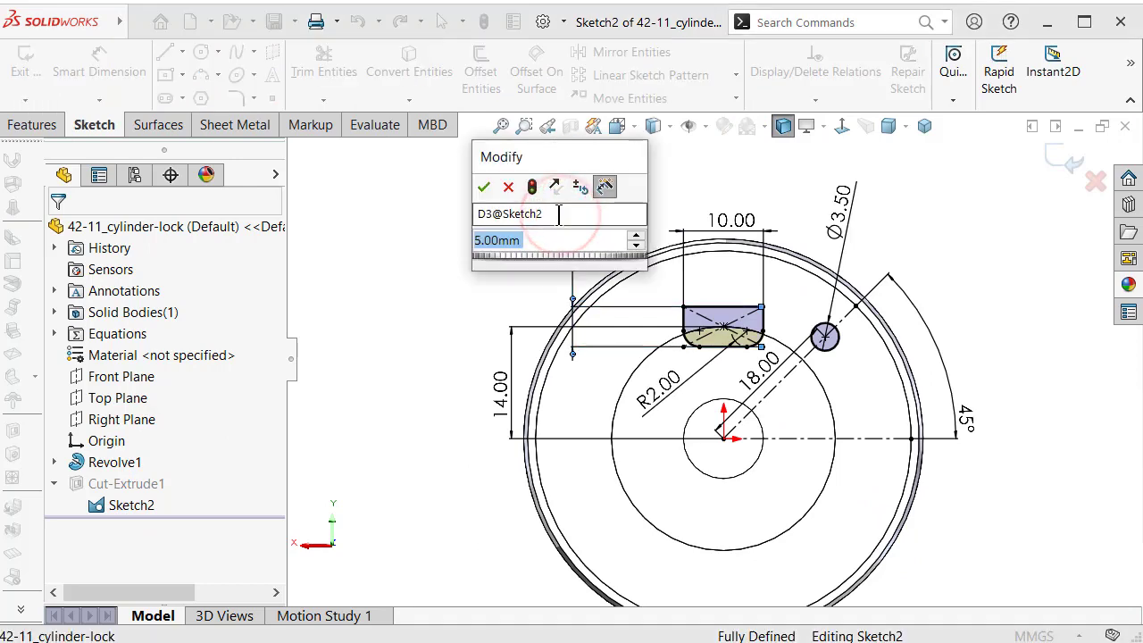
text(8)
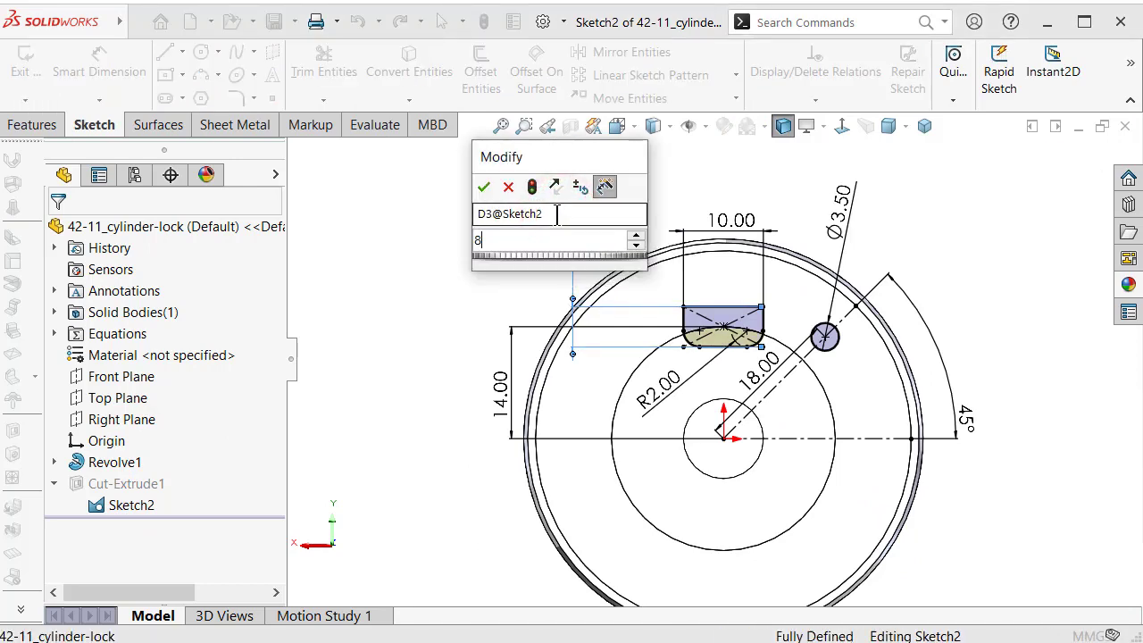
key(Return)
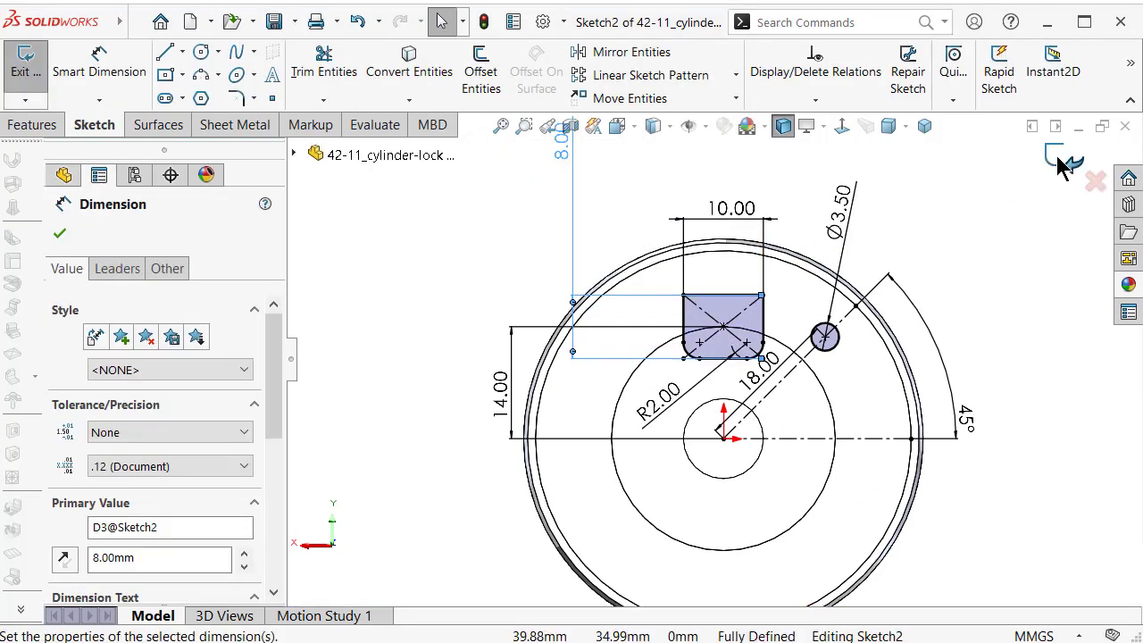
click(1062, 165)
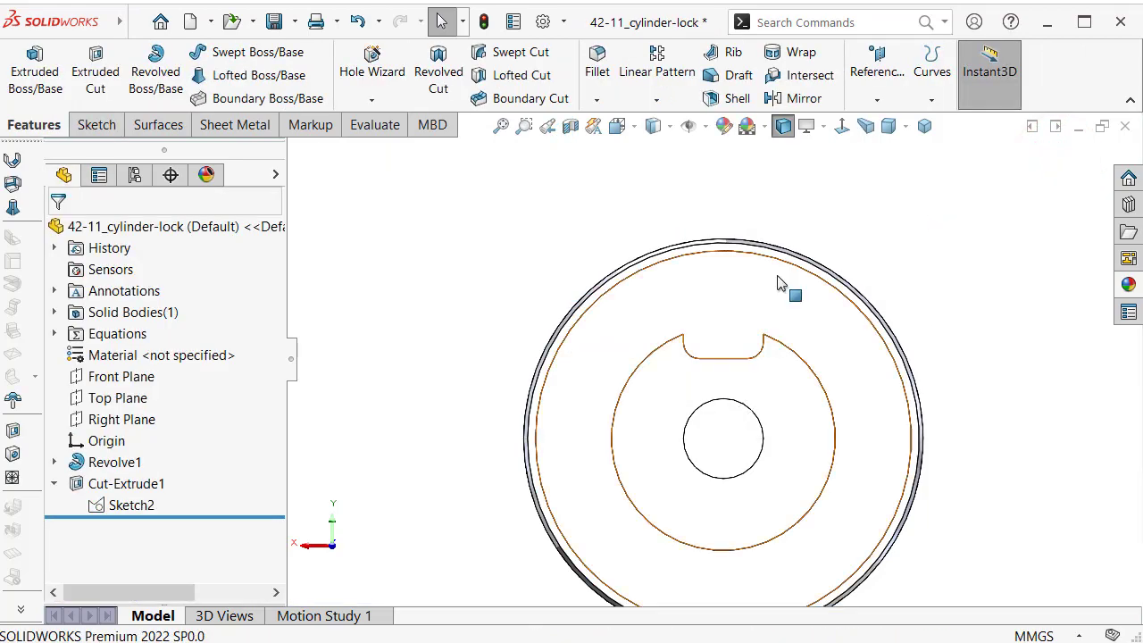
Show Sketch2 on the notched disk, exposing its Ø3.50 circle, and orbit to inspect it
mouse_move(777, 284)
middle_down()
mouse_move(805, 366)
mouse_move(753, 307)
middle_up()
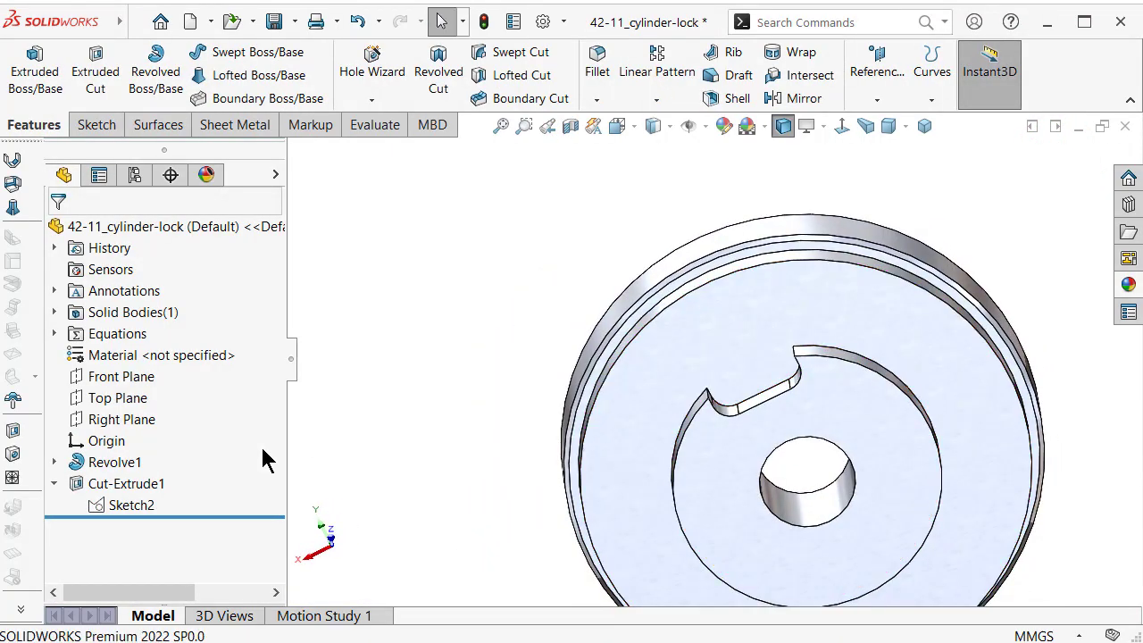
click(150, 505)
click(166, 464)
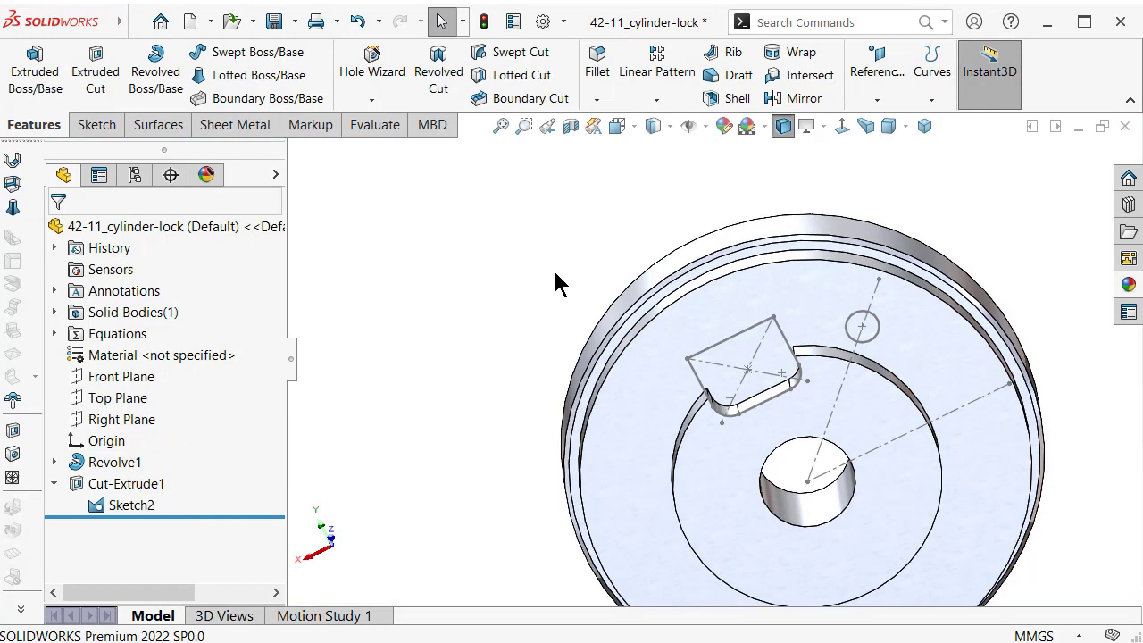
click(860, 327)
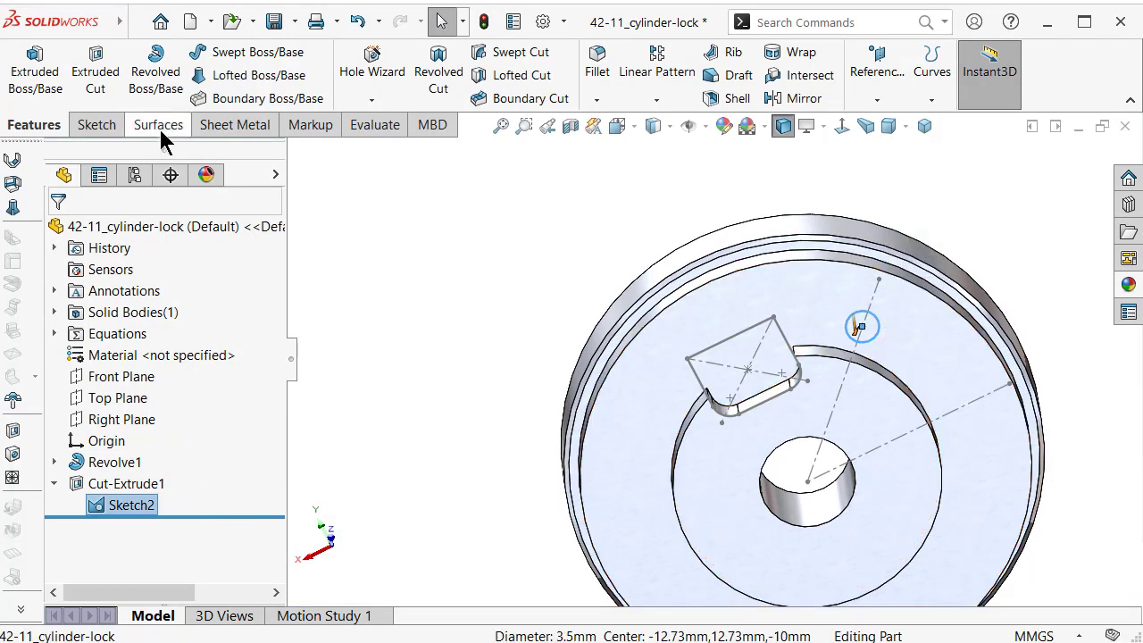
click(98, 82)
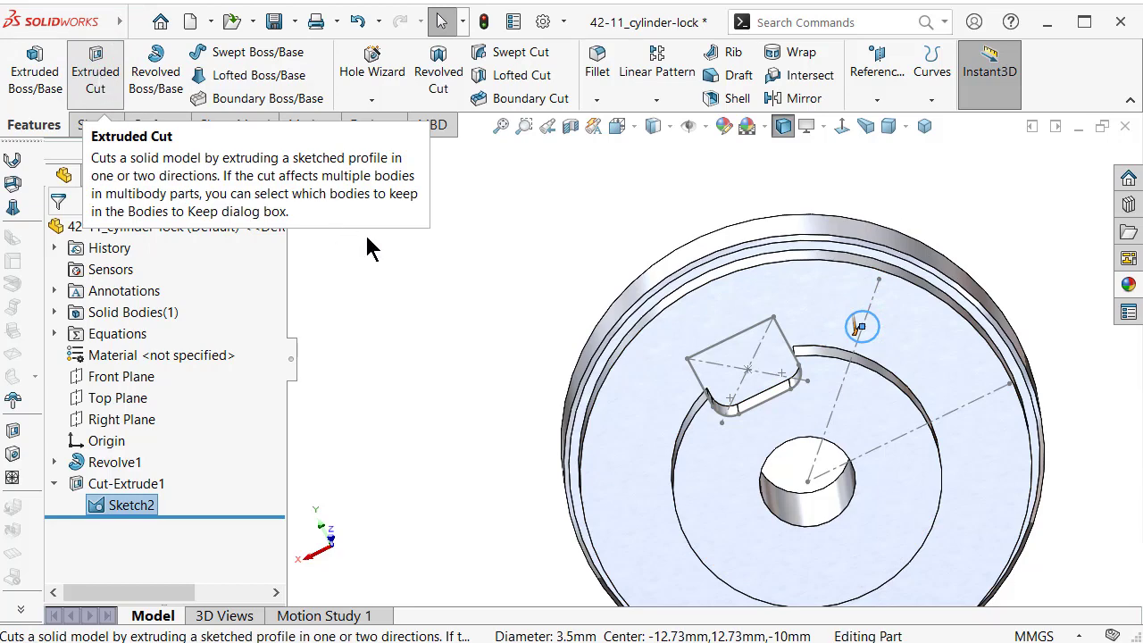
click(471, 285)
middle_drag(724, 439, 785, 360)
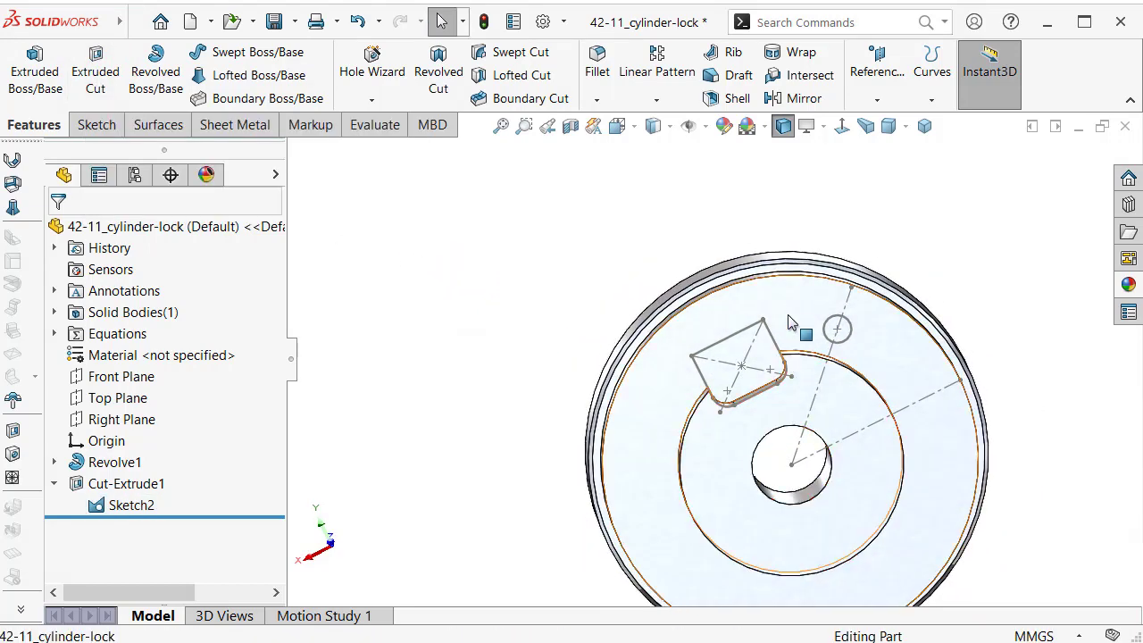
Start a Hole Wizard hole of type Screw Clearances with size M3.5
click(371, 72)
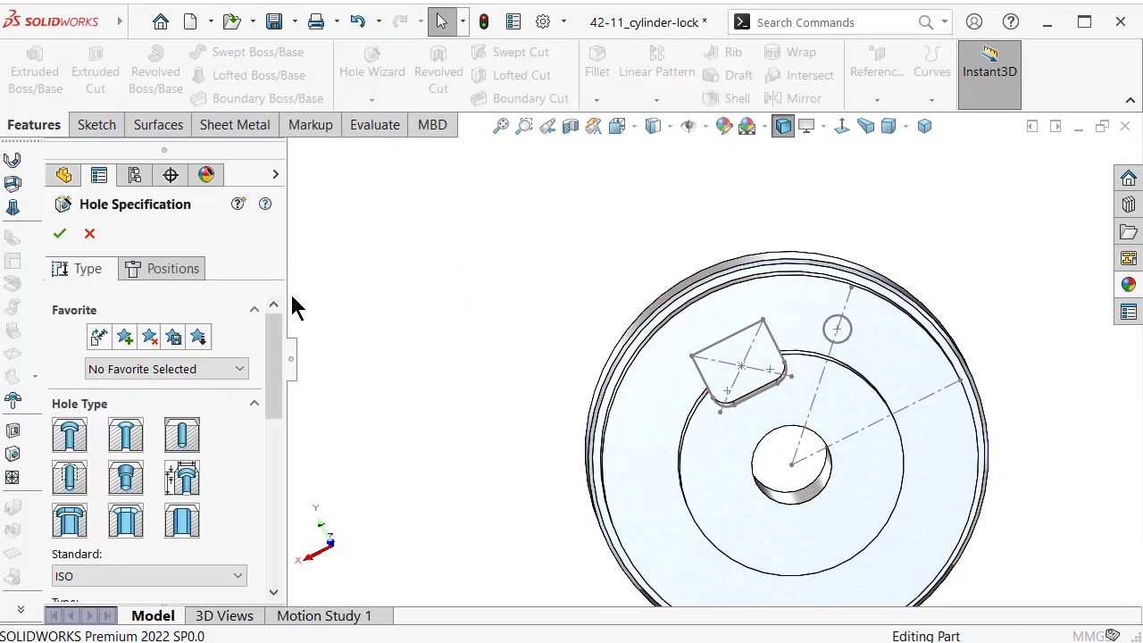
drag(275, 350, 277, 375)
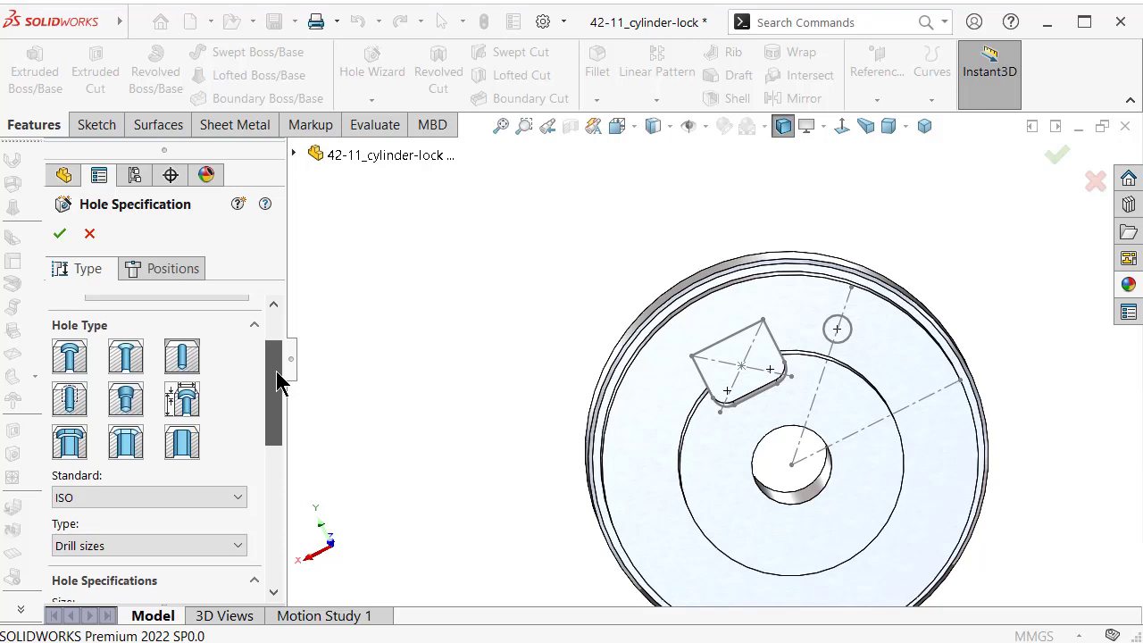
drag(276, 382, 284, 439)
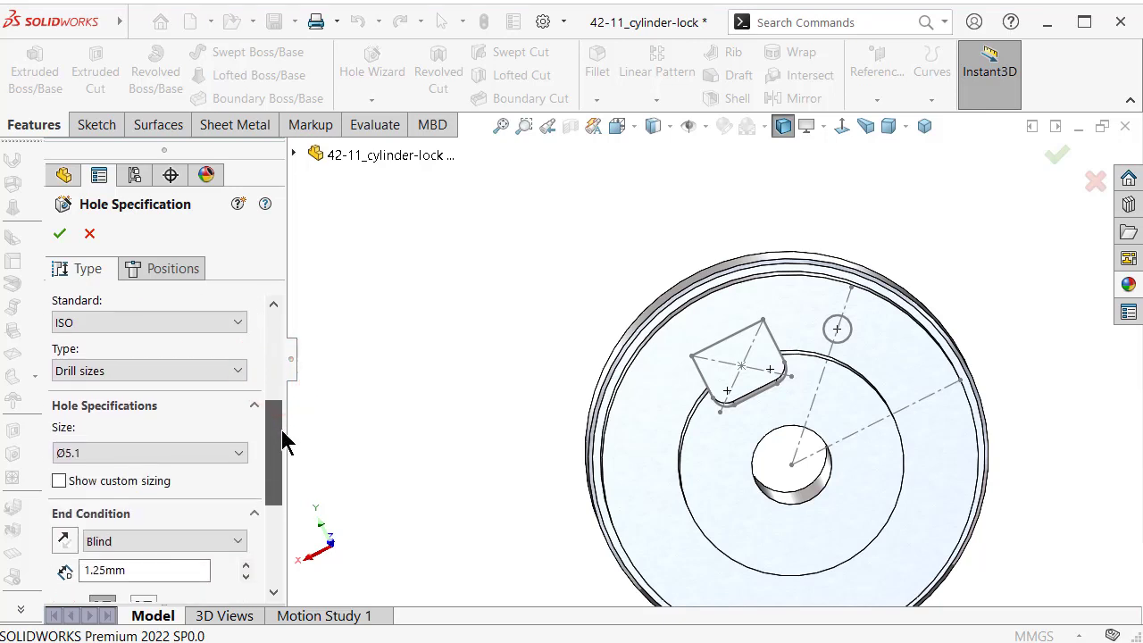
click(153, 371)
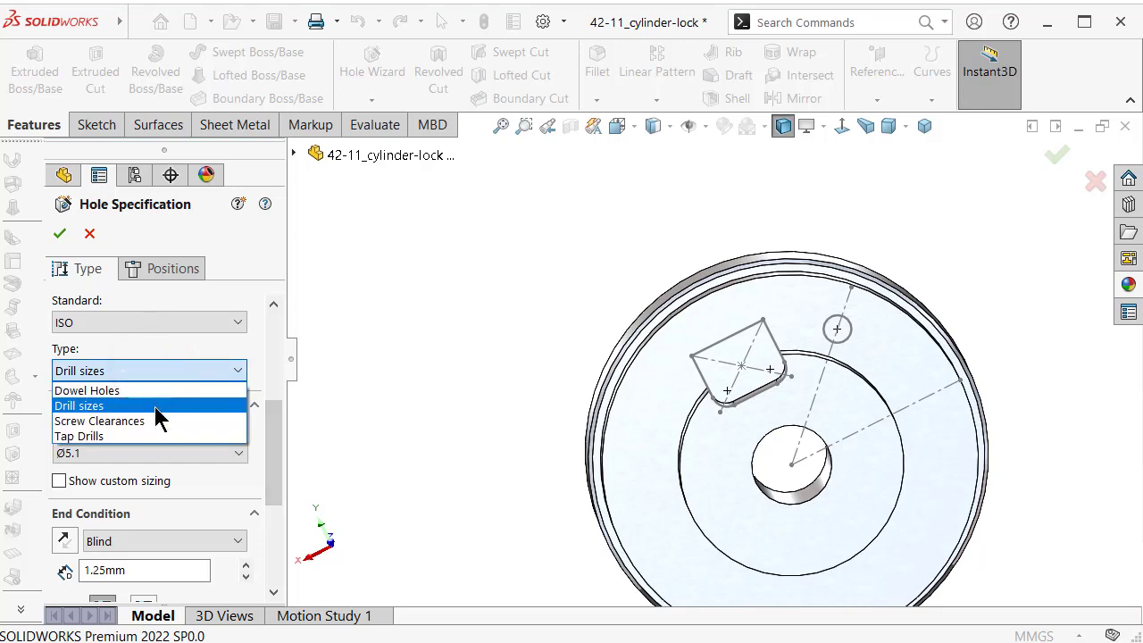
click(157, 420)
click(156, 464)
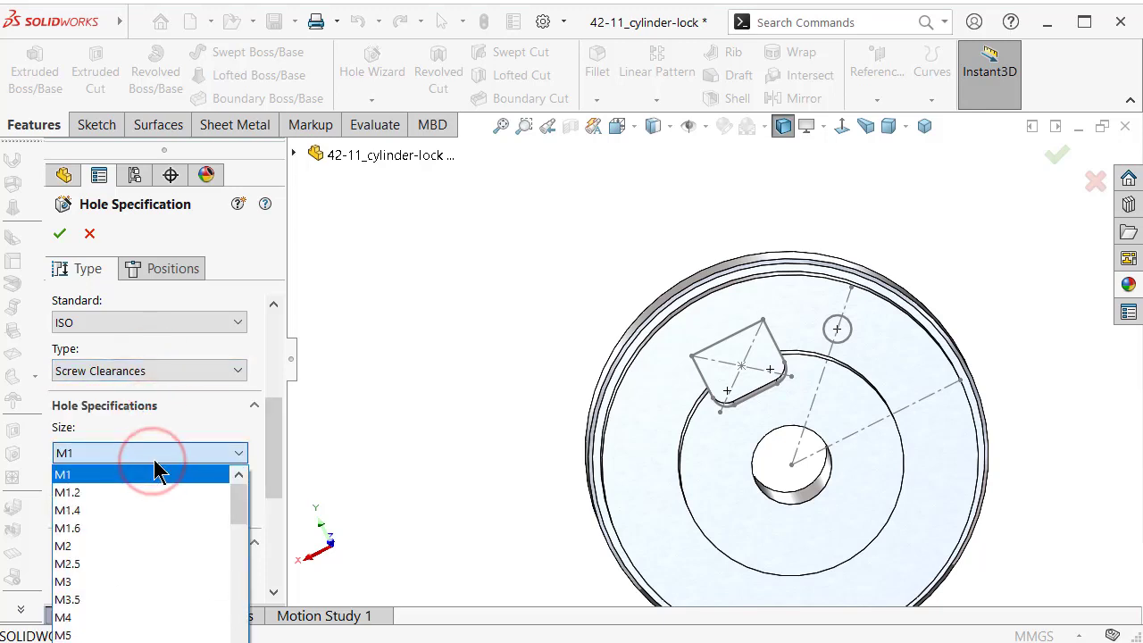
click(113, 599)
Keep the Diameter (3.9) callout value and proceed to hole positioning
drag(278, 436, 282, 532)
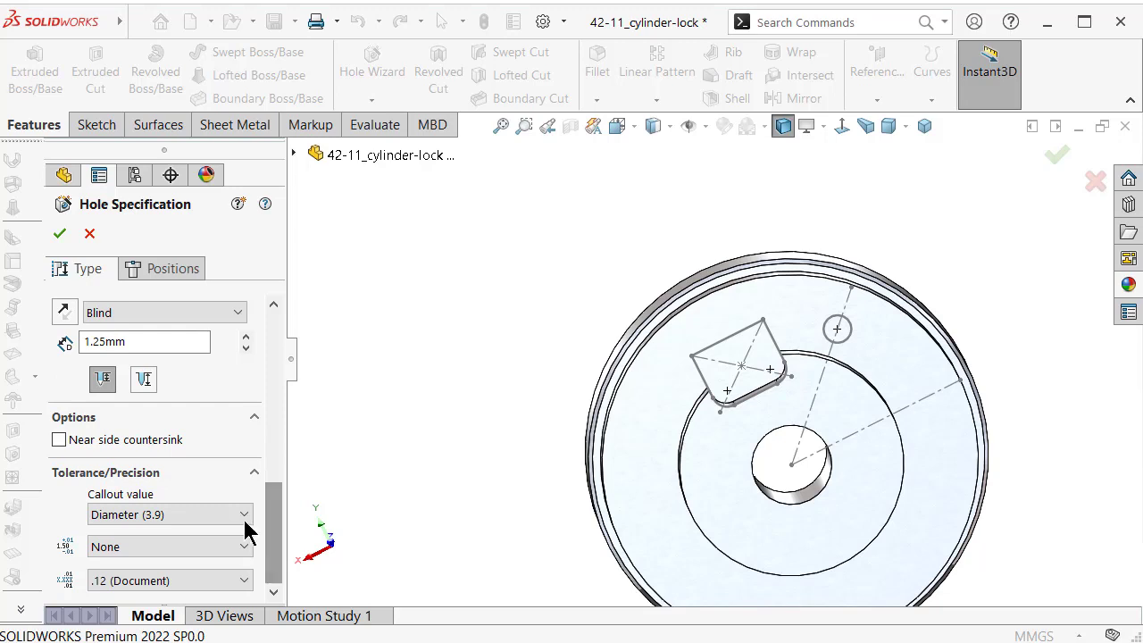
click(272, 498)
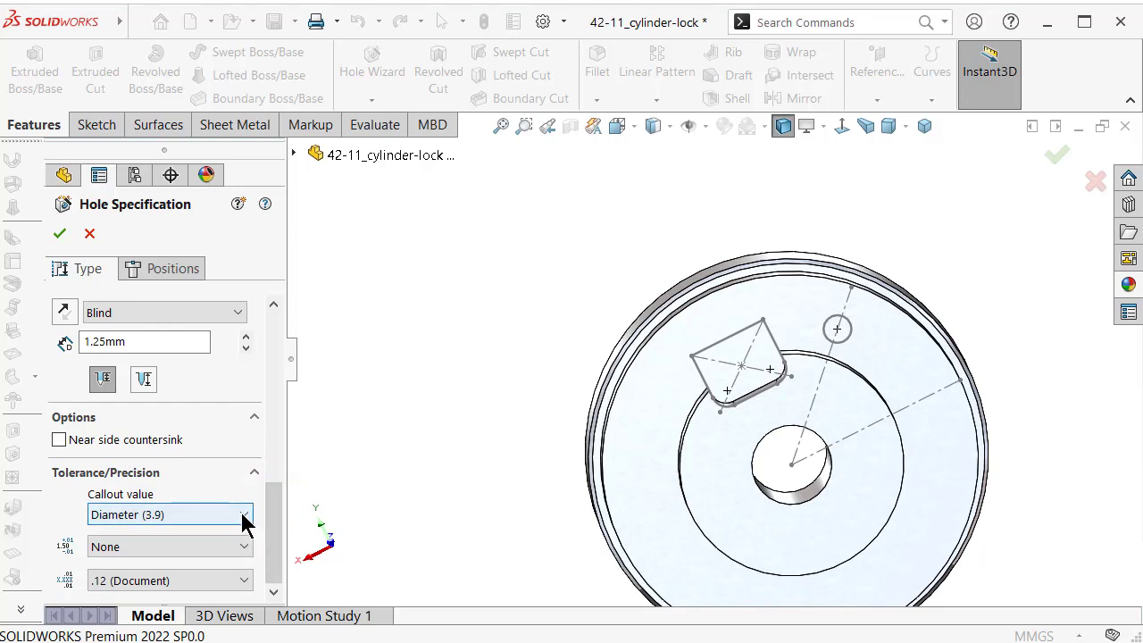
click(243, 514)
click(245, 514)
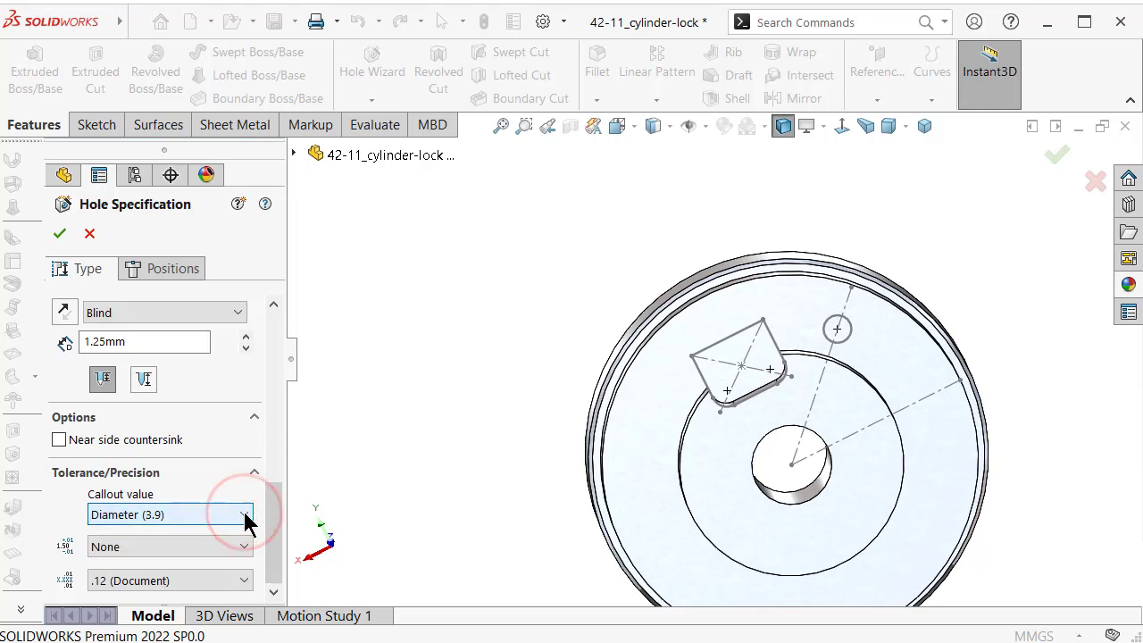
mouse_move(276, 521)
mouse_down()
mouse_move(277, 470)
mouse_move(280, 502)
mouse_up()
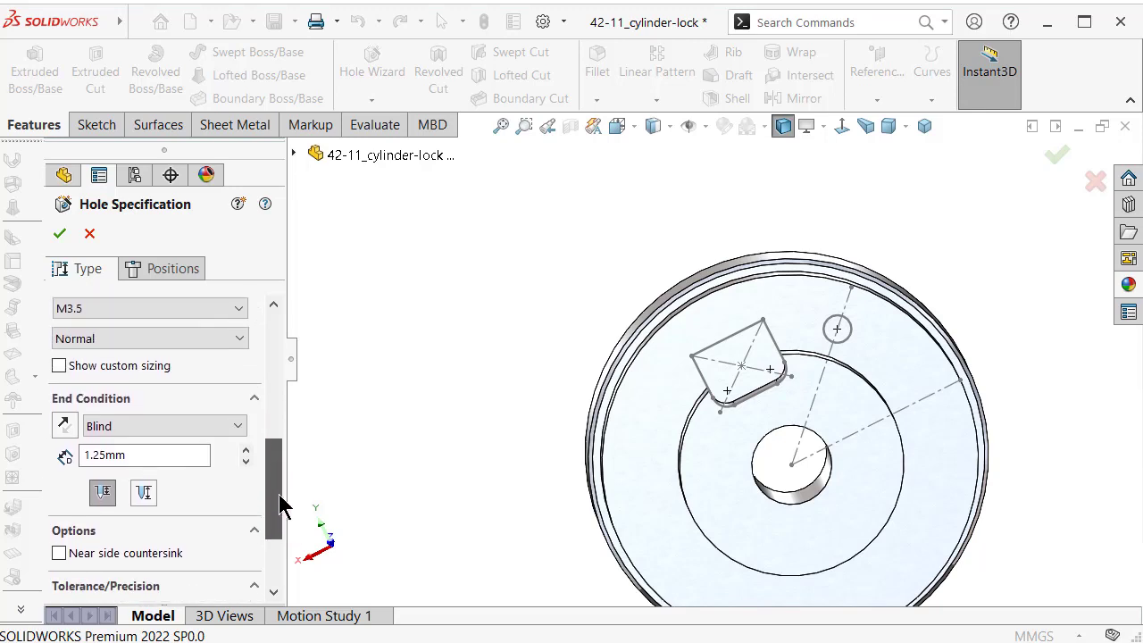
click(159, 270)
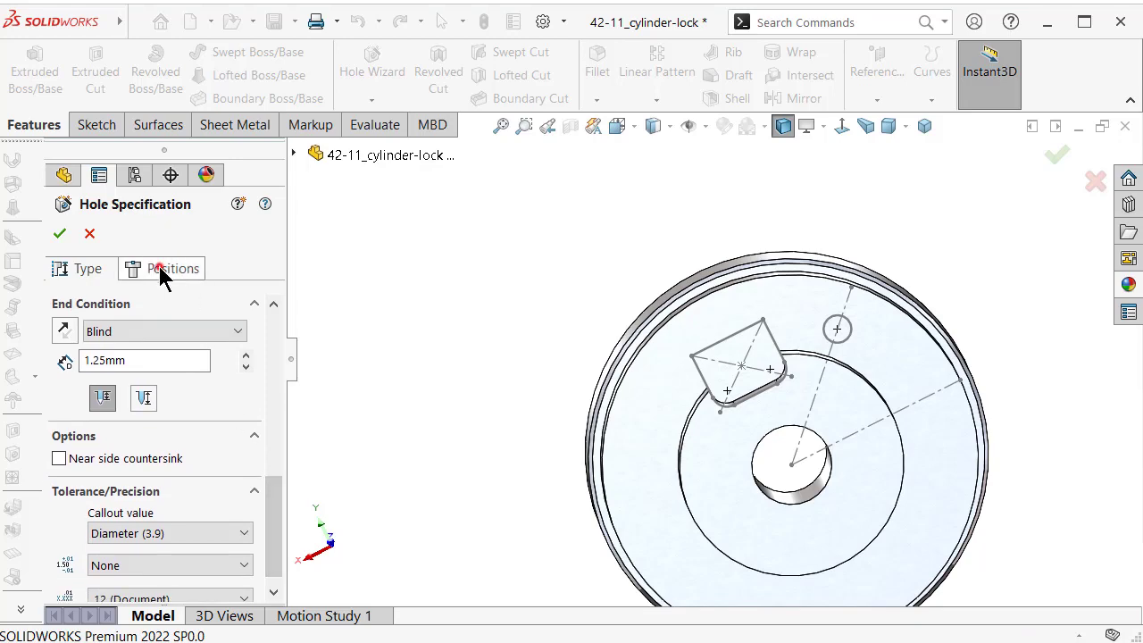
Place the M3.5 hole on the 45° construction line with custom 3.5 mm sizing
click(728, 317)
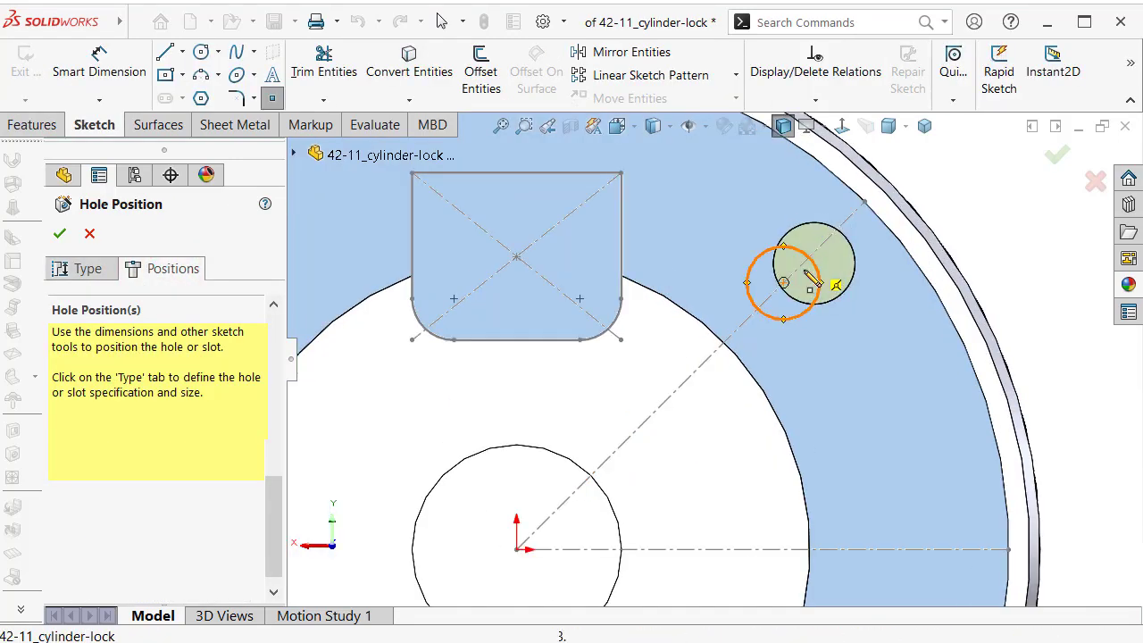
click(783, 284)
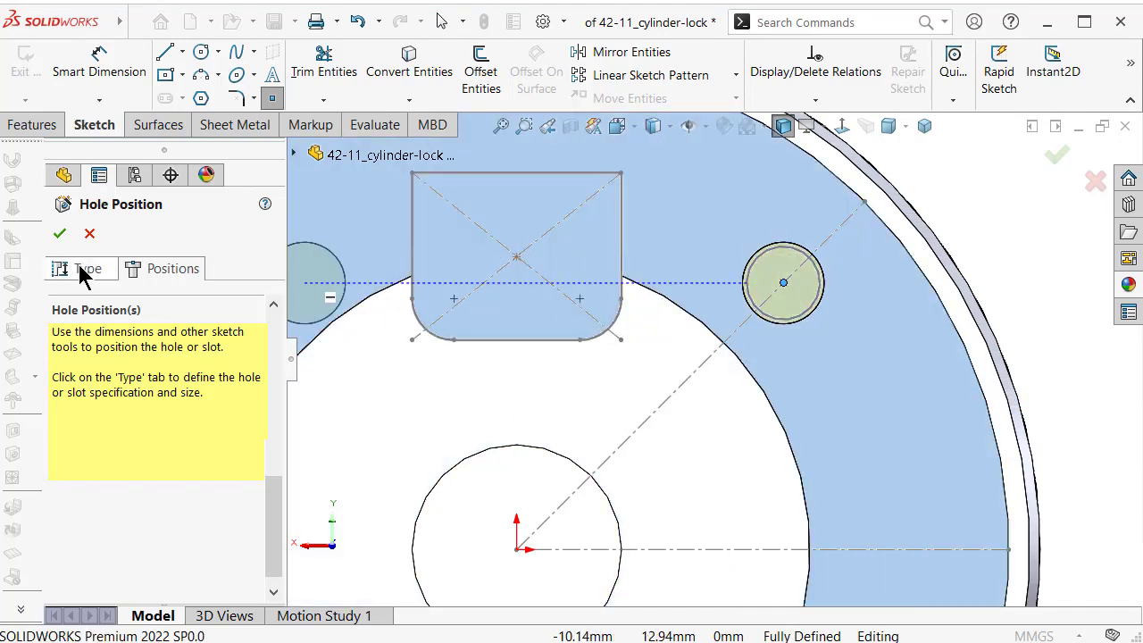
scroll(829, 369, up, 3)
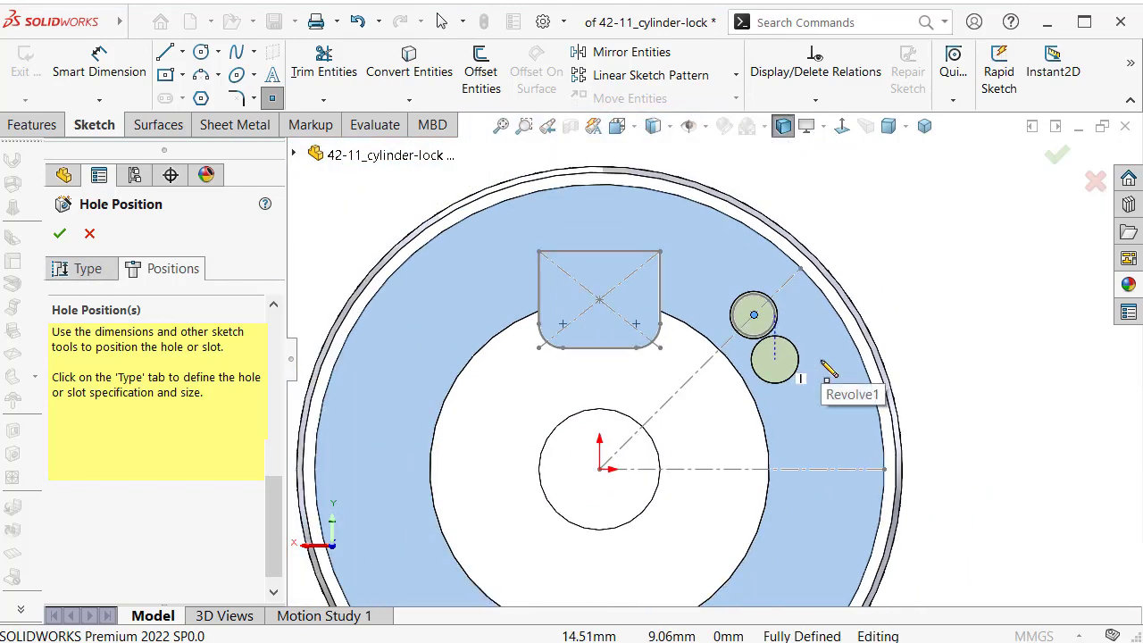
scroll(908, 404, up, 2)
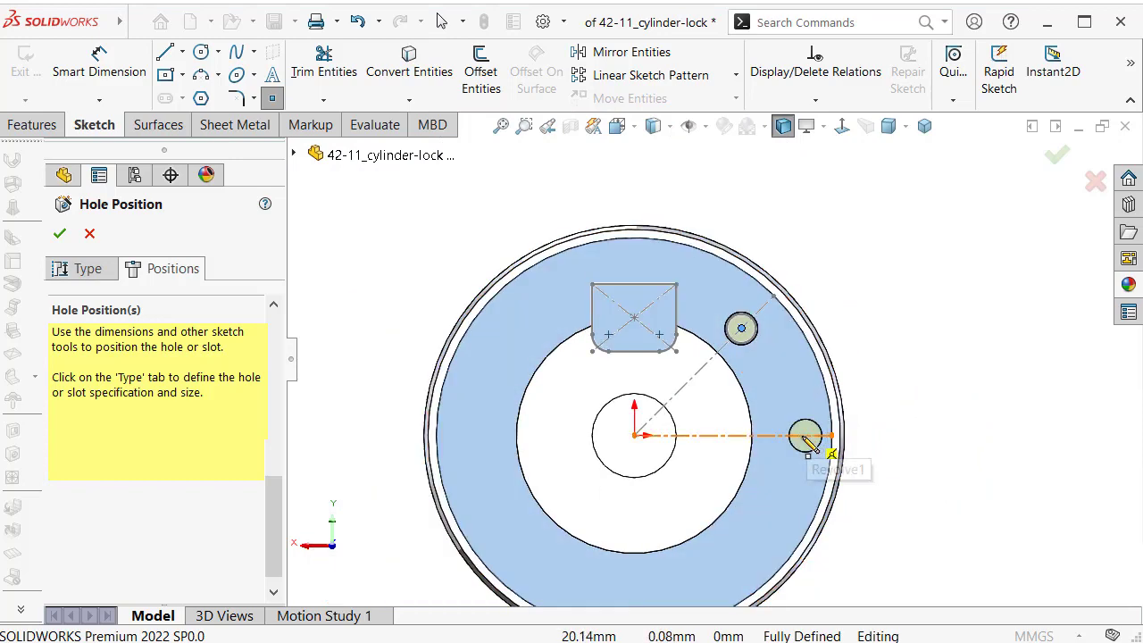
scroll(808, 459, down, 2)
click(79, 271)
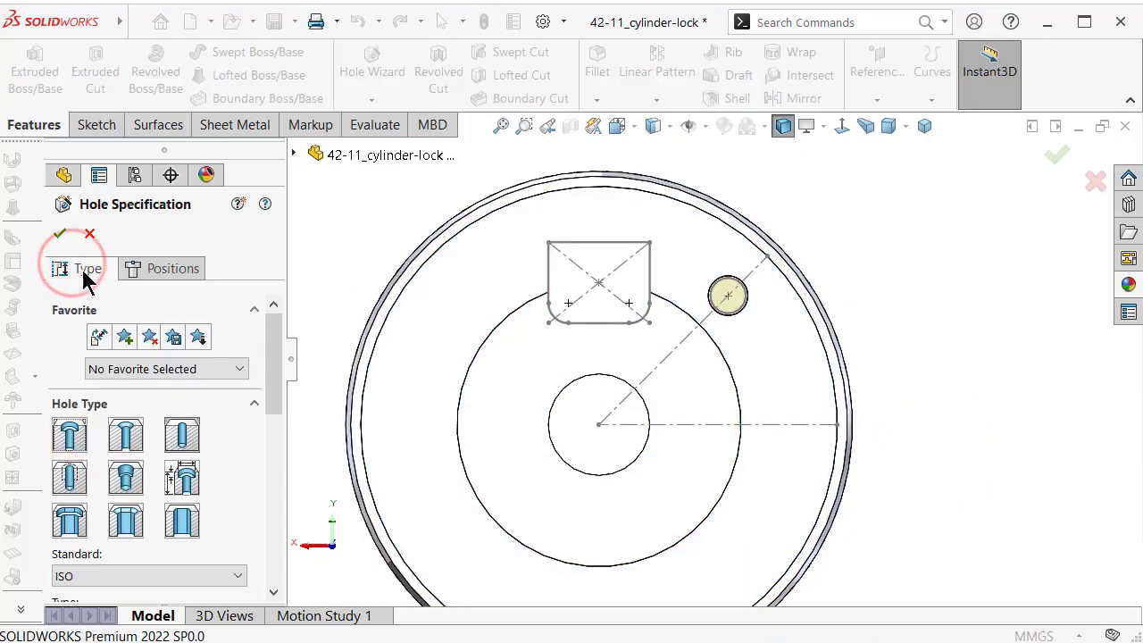
drag(274, 351, 276, 475)
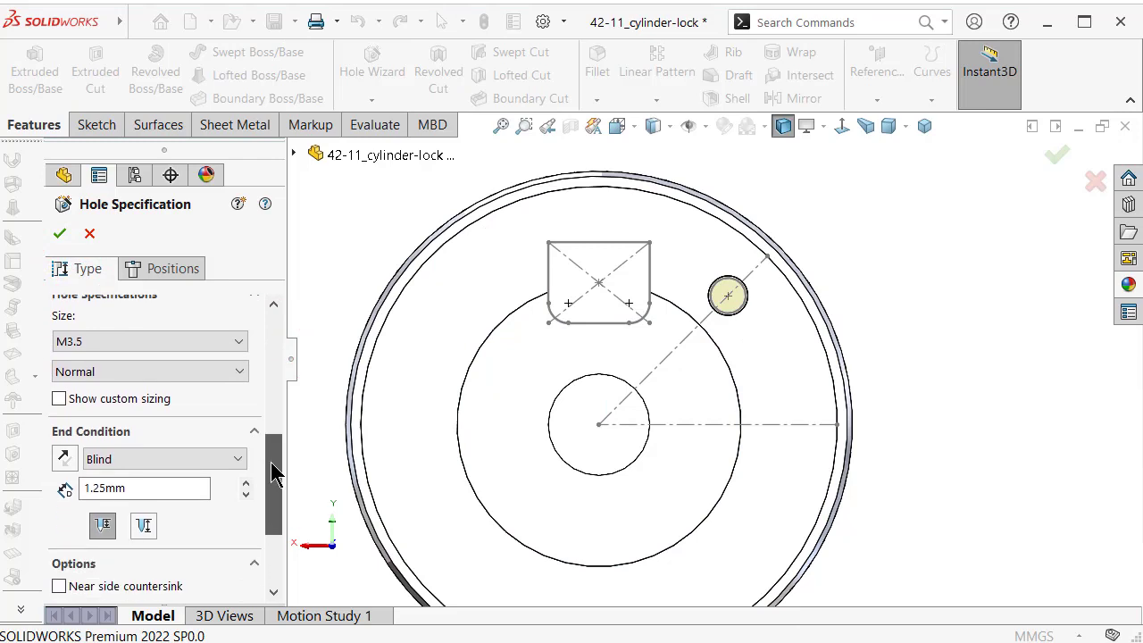
click(59, 399)
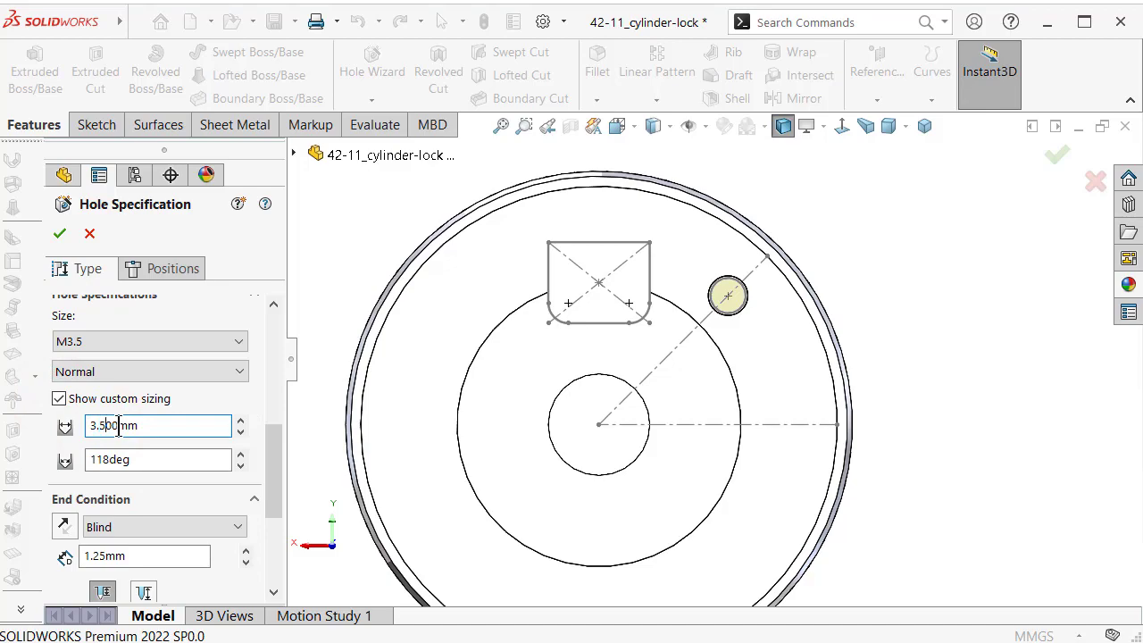
click(61, 234)
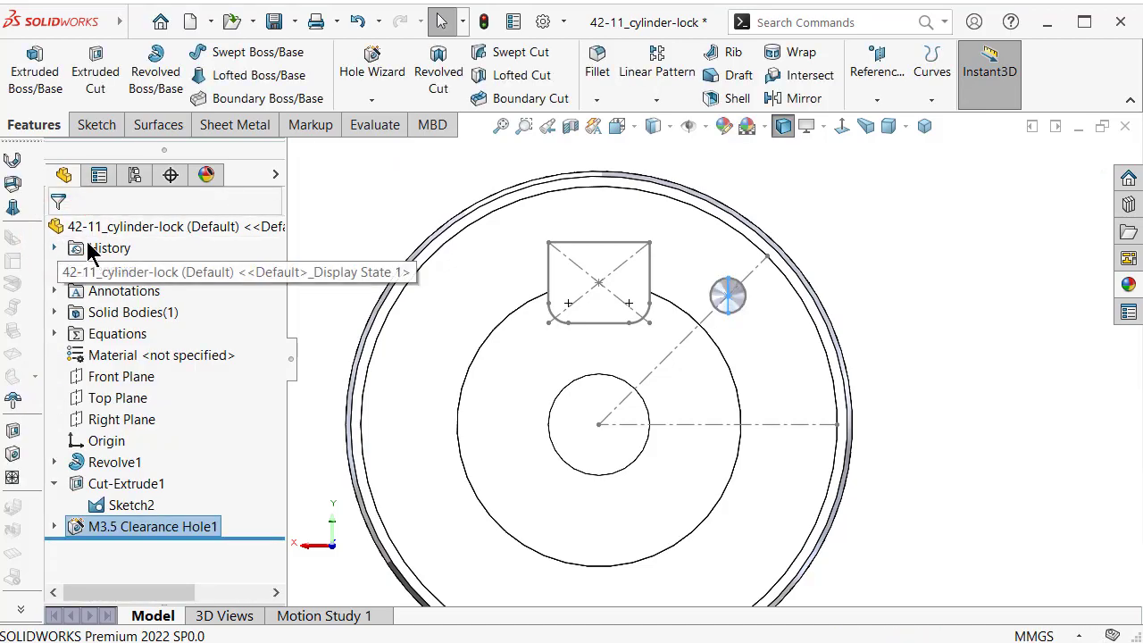
Change M3.5 Clearance Hole1's end condition to Through All
mouse_move(816, 301)
middle_down()
mouse_move(755, 325)
mouse_move(458, 312)
middle_up()
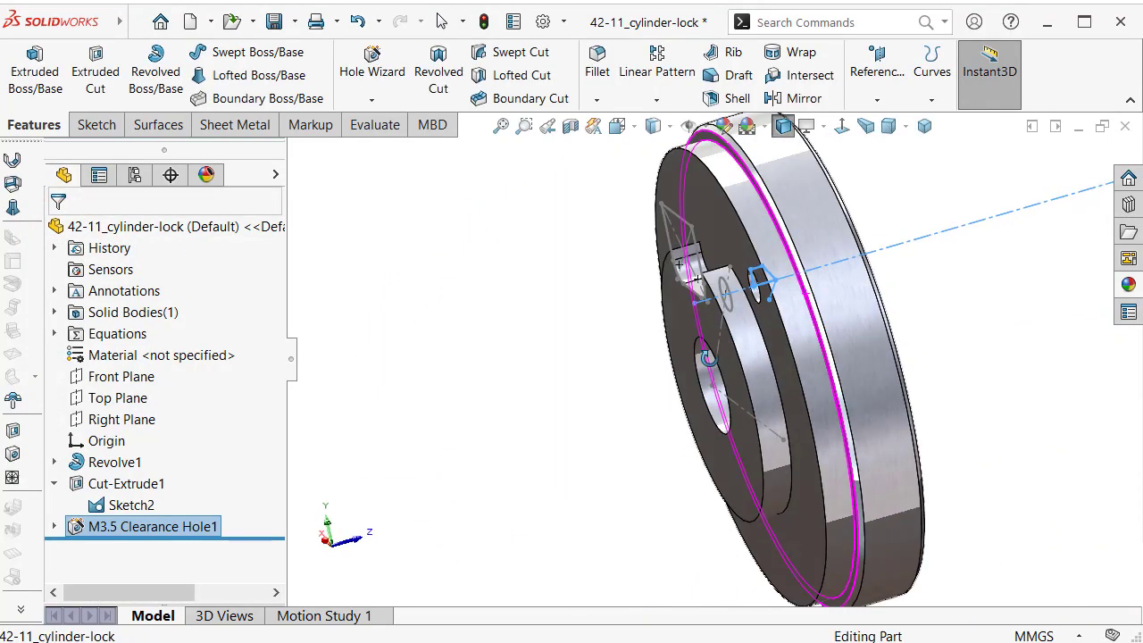
click(195, 527)
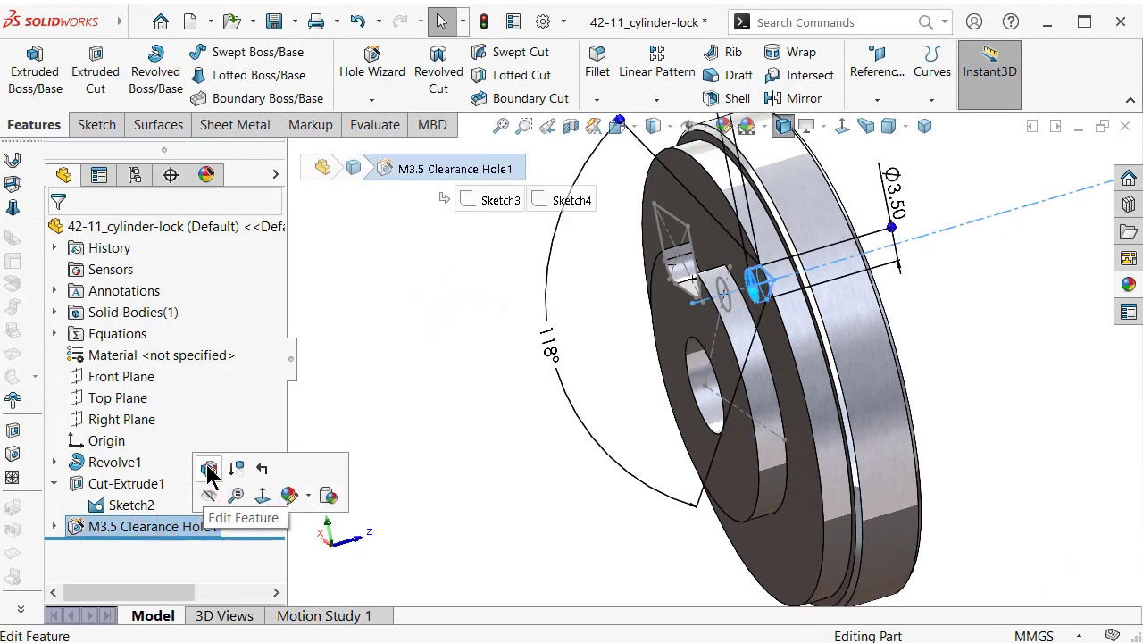
click(206, 471)
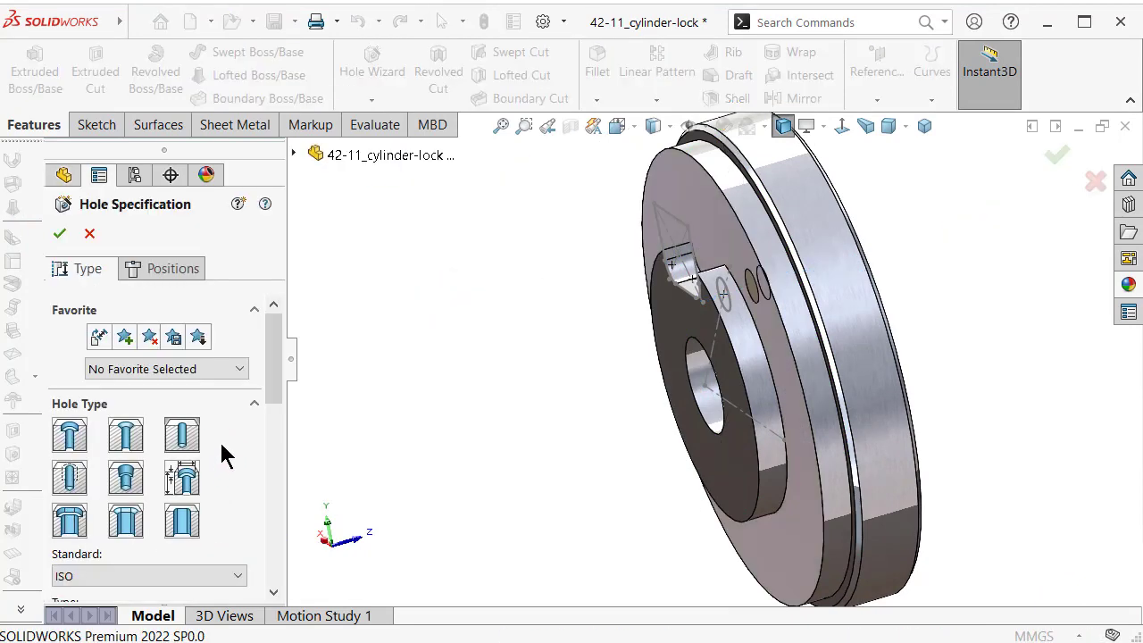
drag(275, 382, 272, 499)
click(238, 497)
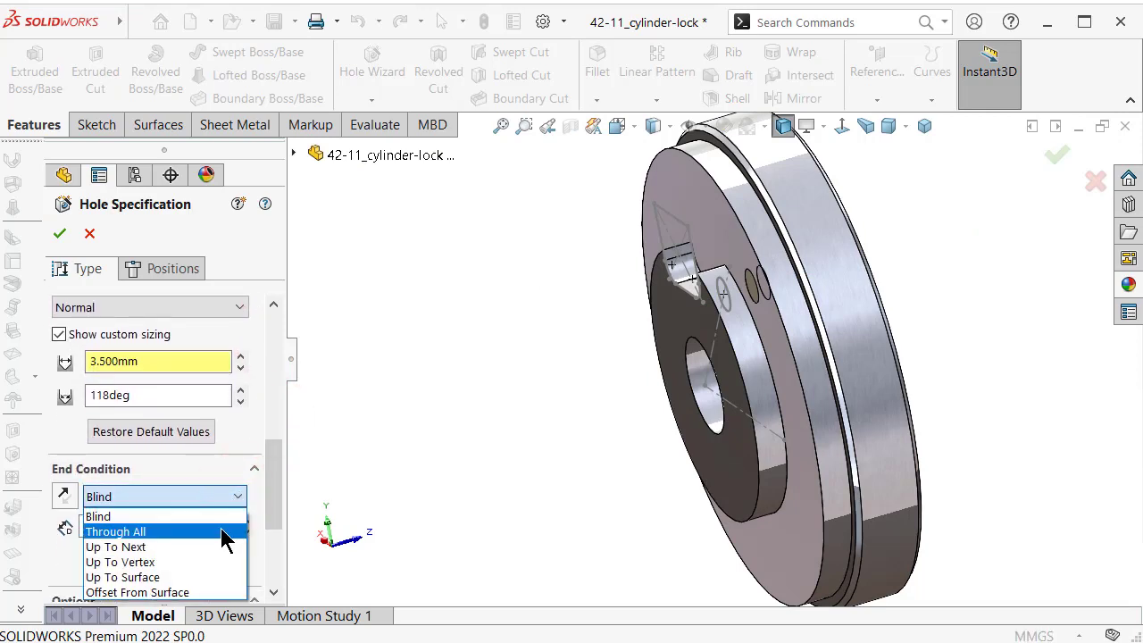
click(224, 533)
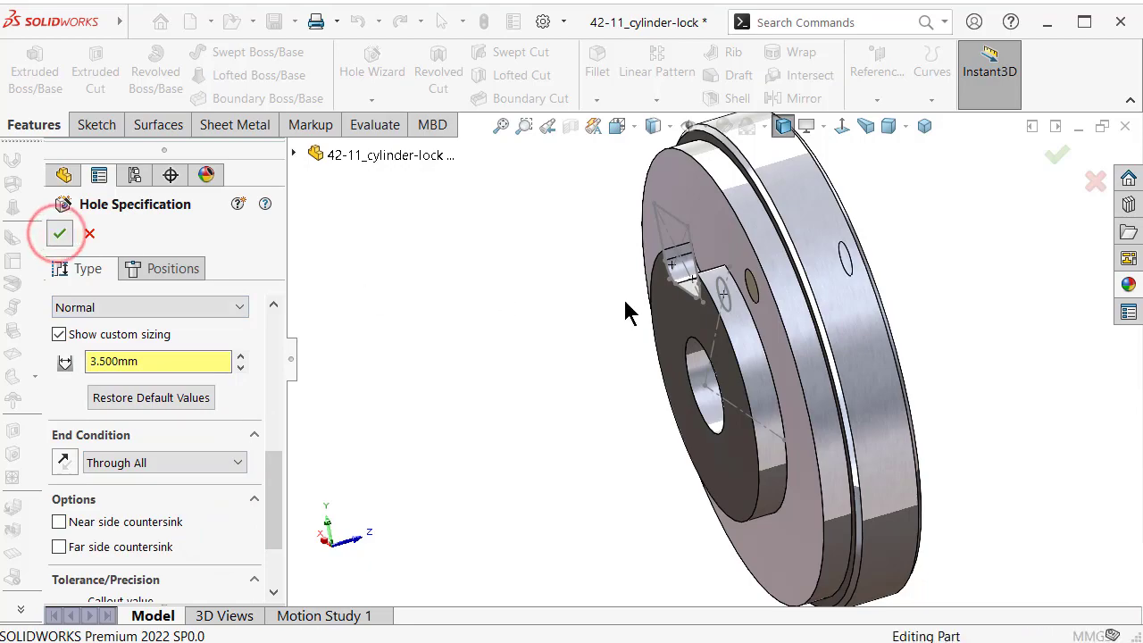
key(Return)
mouse_move(625, 310)
middle_down()
mouse_move(529, 345)
mouse_move(774, 331)
middle_up()
click(972, 238)
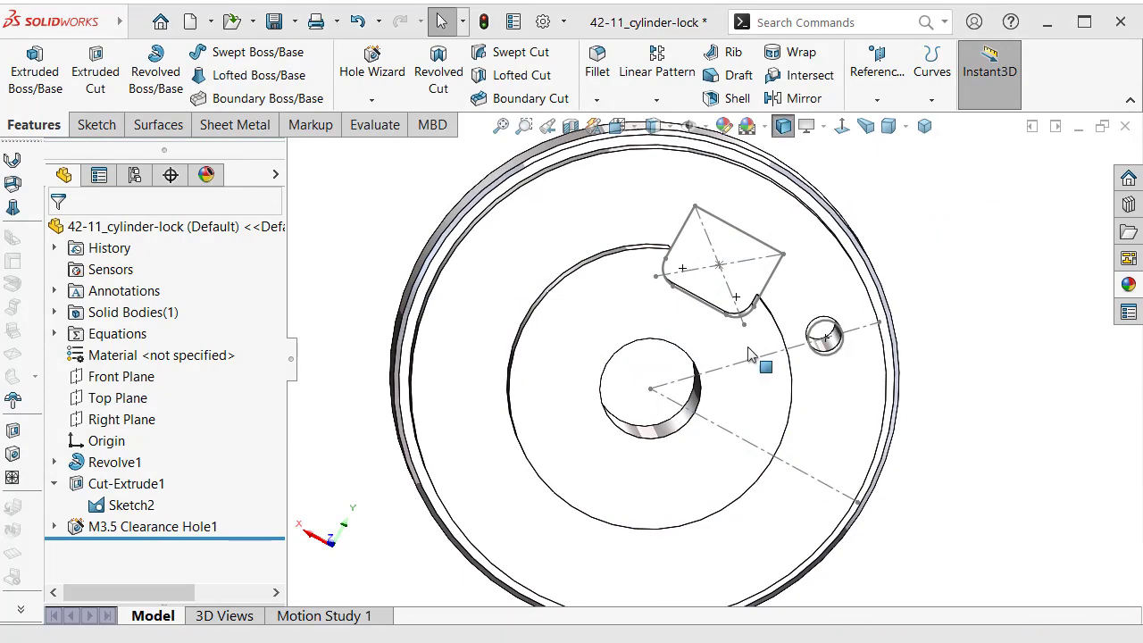
Circularly pattern M3.5 Clearance Hole1 four times, equally spaced around Axis<1>
click(657, 100)
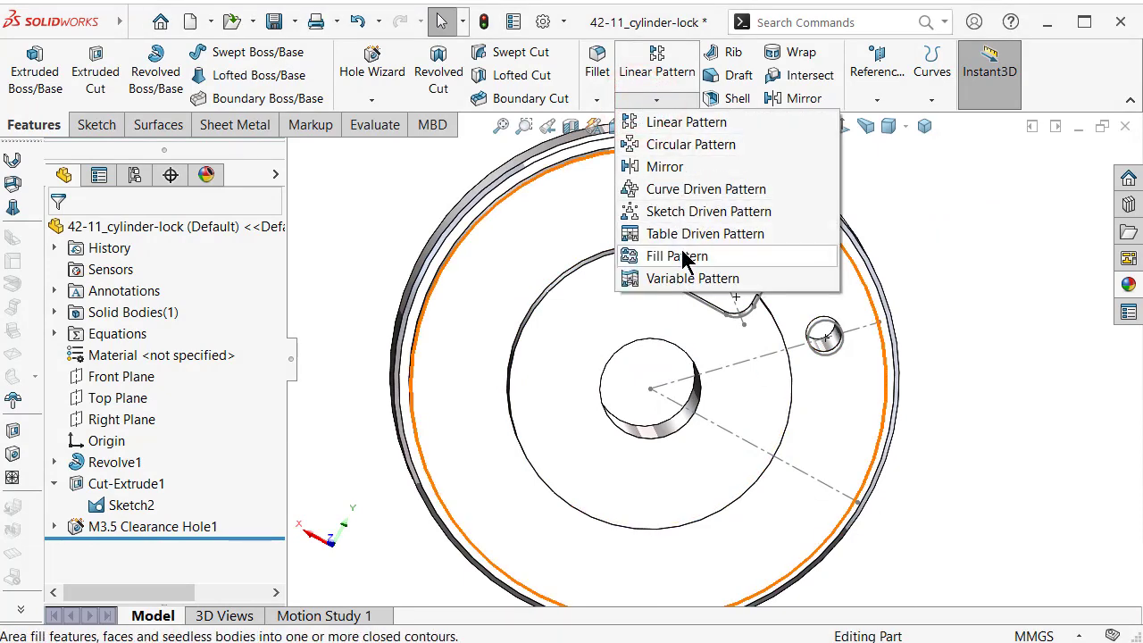
click(680, 144)
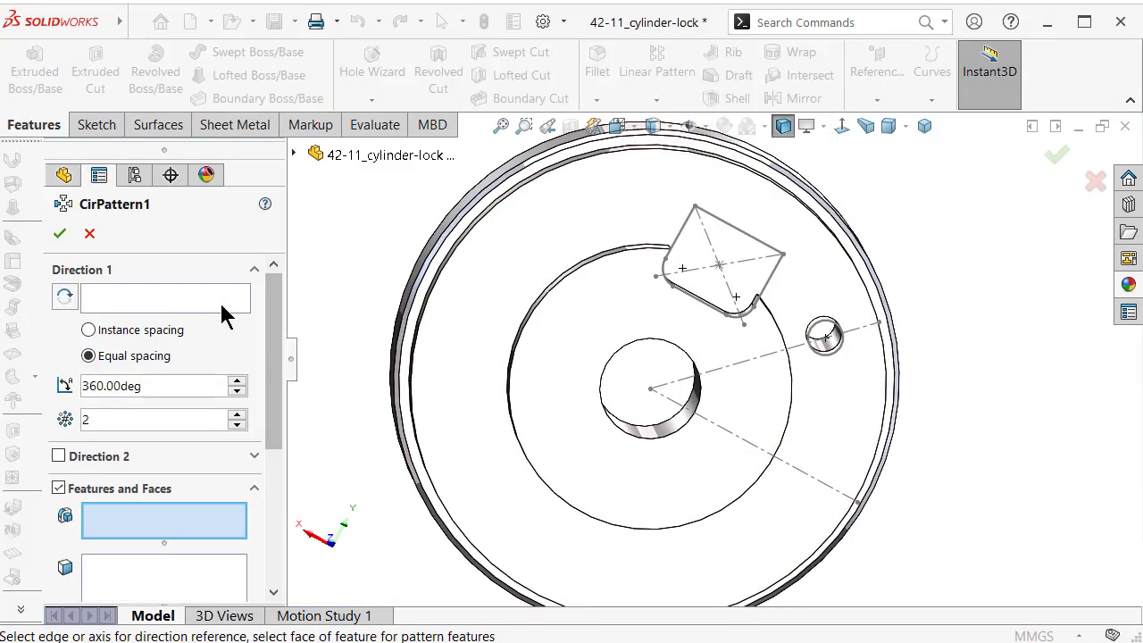
click(218, 296)
mouse_move(527, 366)
middle_down()
mouse_move(521, 423)
mouse_move(642, 232)
middle_up()
click(705, 126)
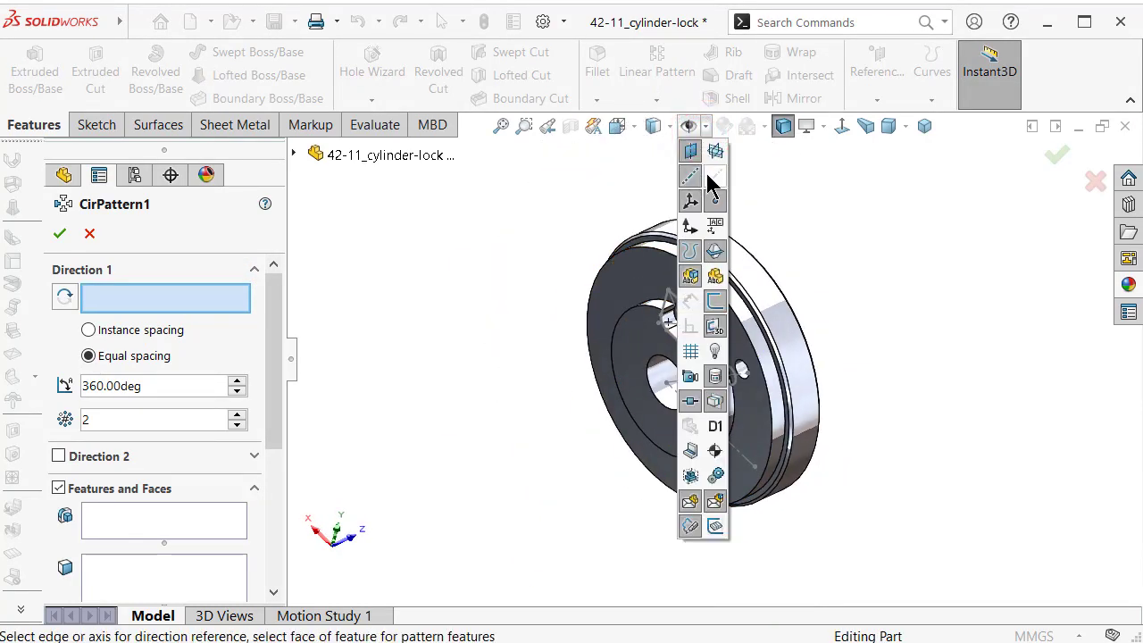
click(545, 252)
scroll(686, 371, down, 3)
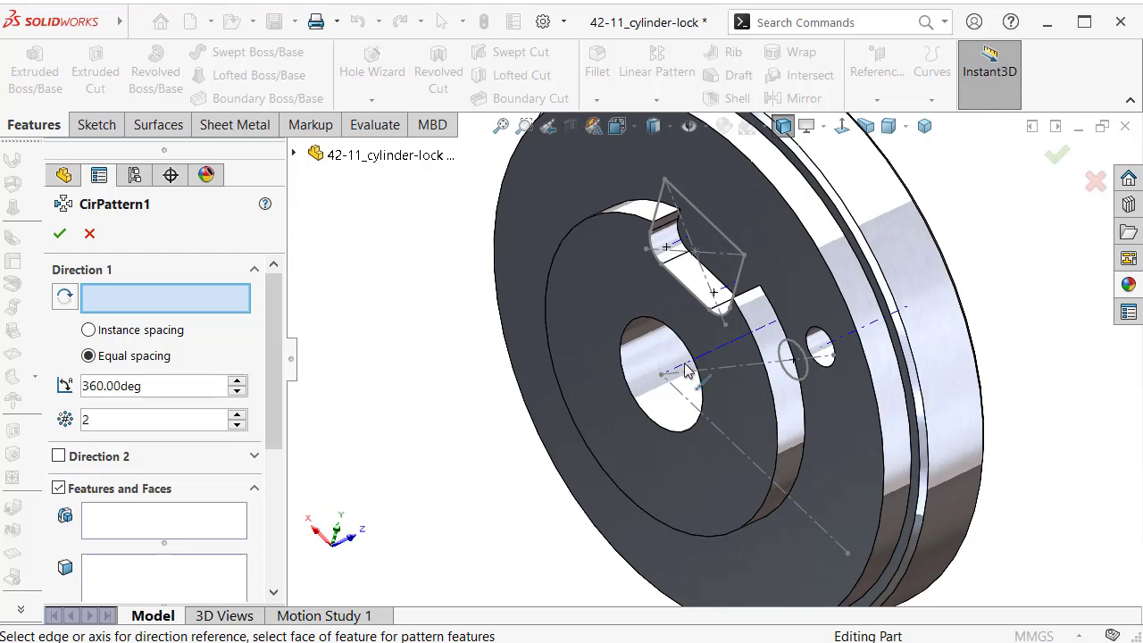
click(687, 371)
text(4)
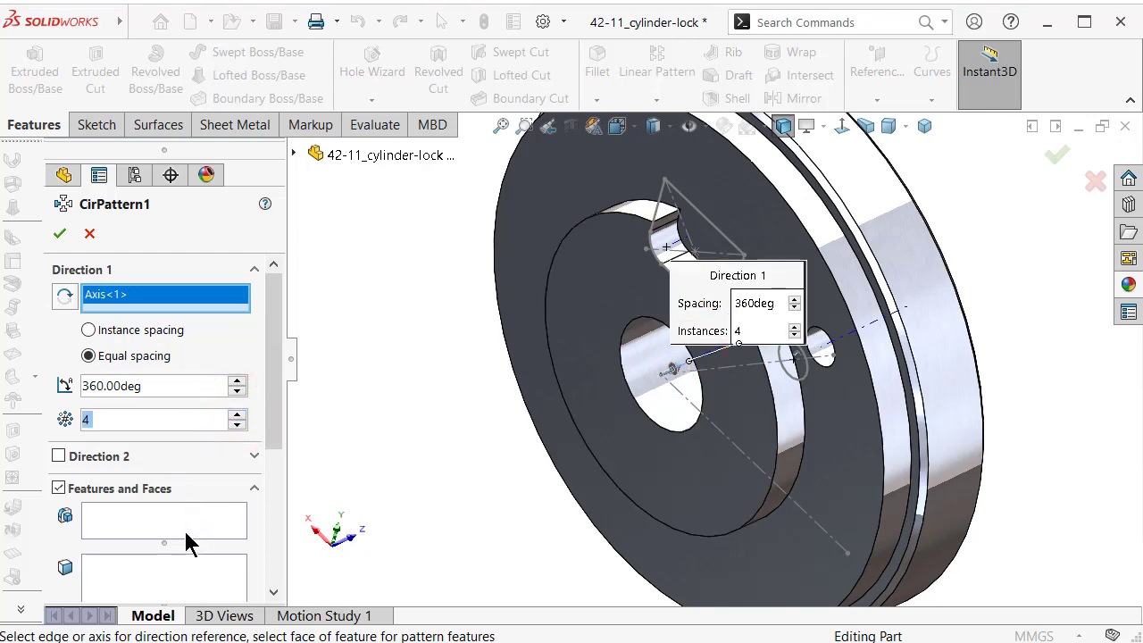
click(190, 522)
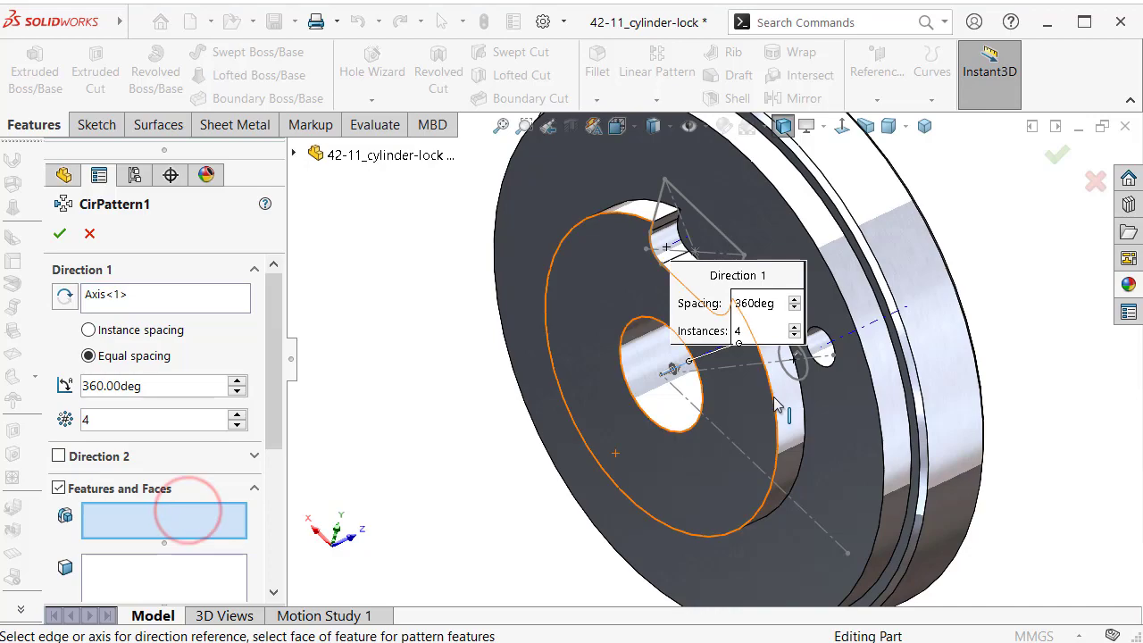
click(816, 342)
right_click(813, 332)
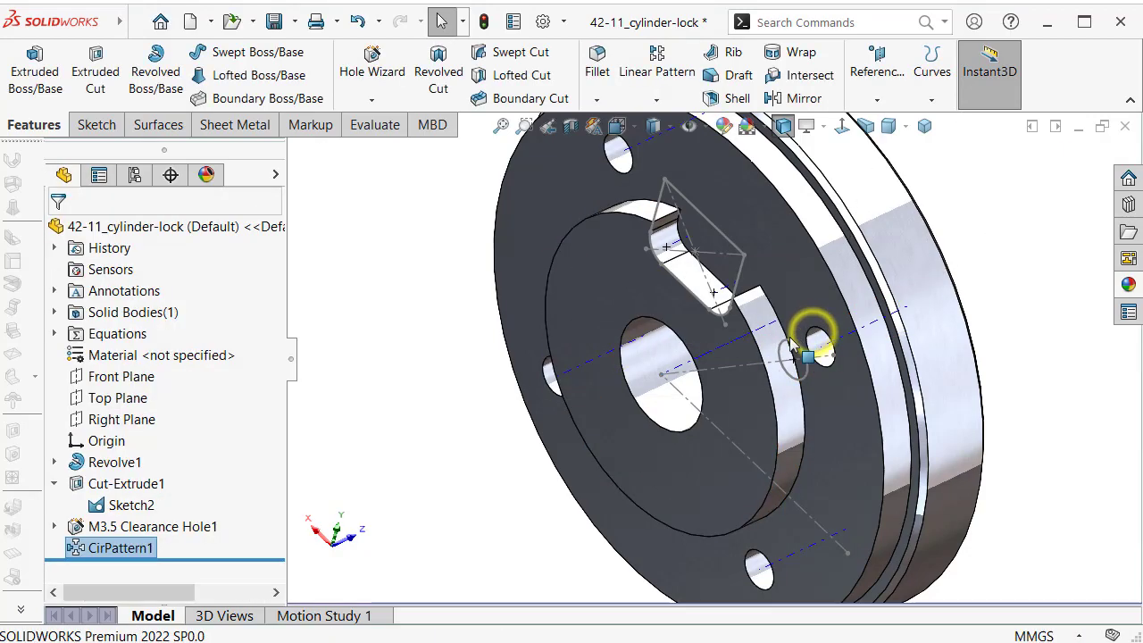
Confirm the circular pattern, return to isometric view, and hide Sketch2
click(400, 319)
mouse_move(454, 324)
middle_down()
mouse_move(568, 354)
mouse_move(736, 456)
mouse_move(679, 420)
middle_up()
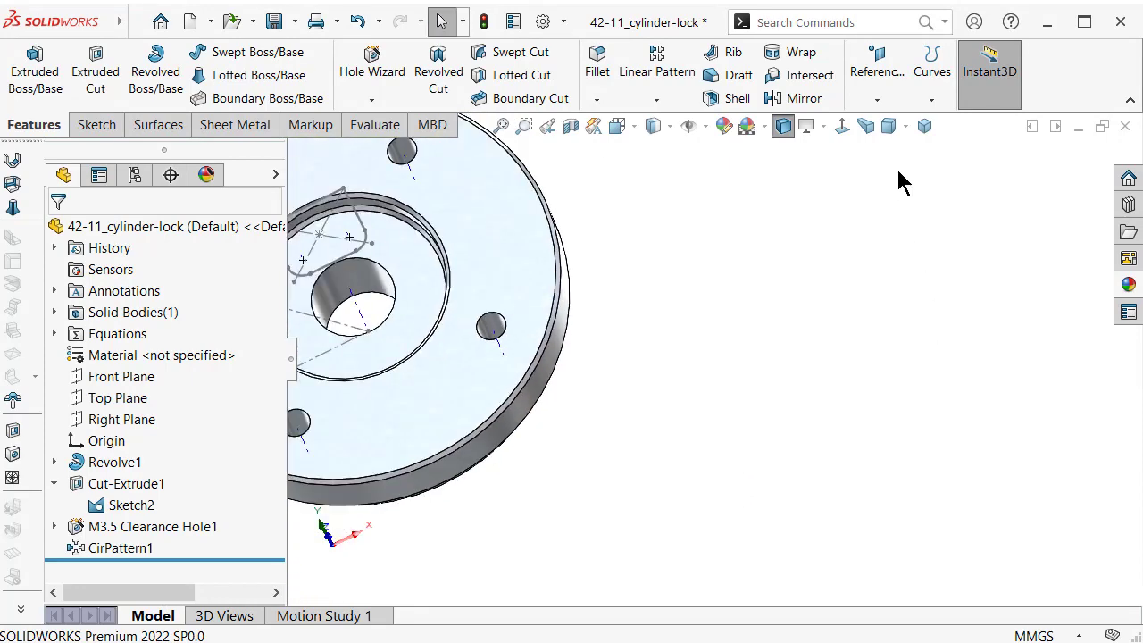
click(924, 127)
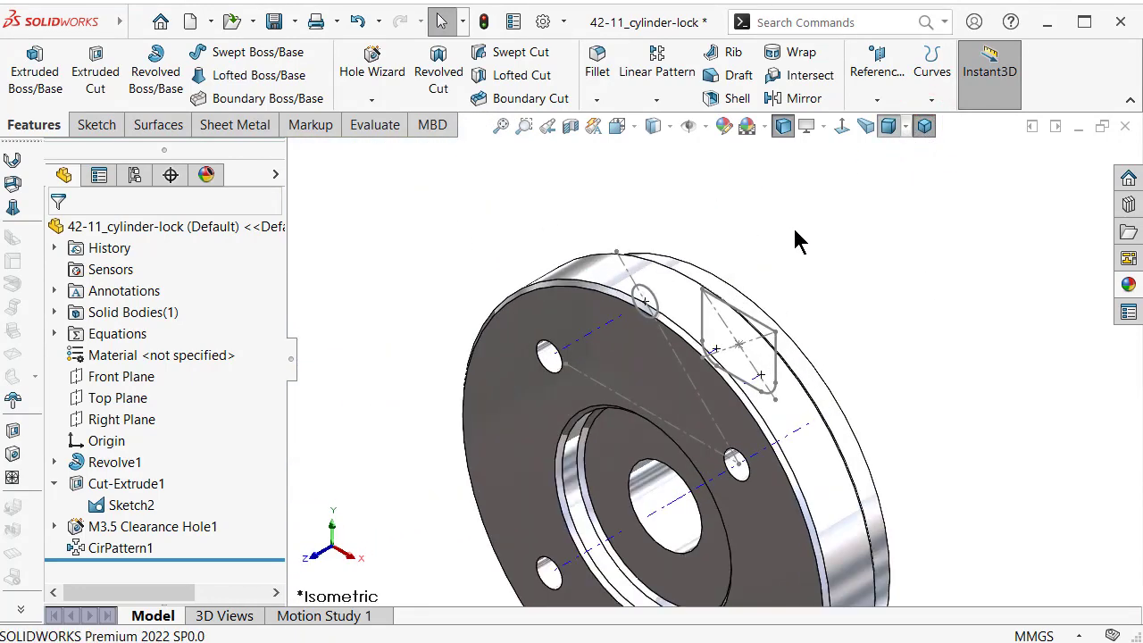
click(773, 337)
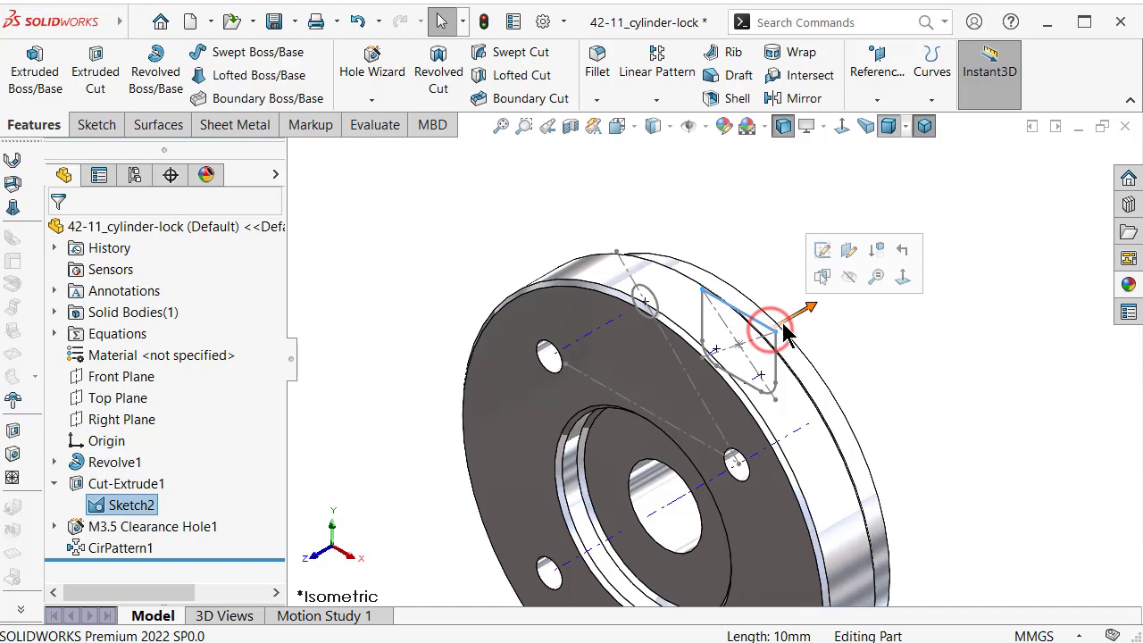
click(847, 283)
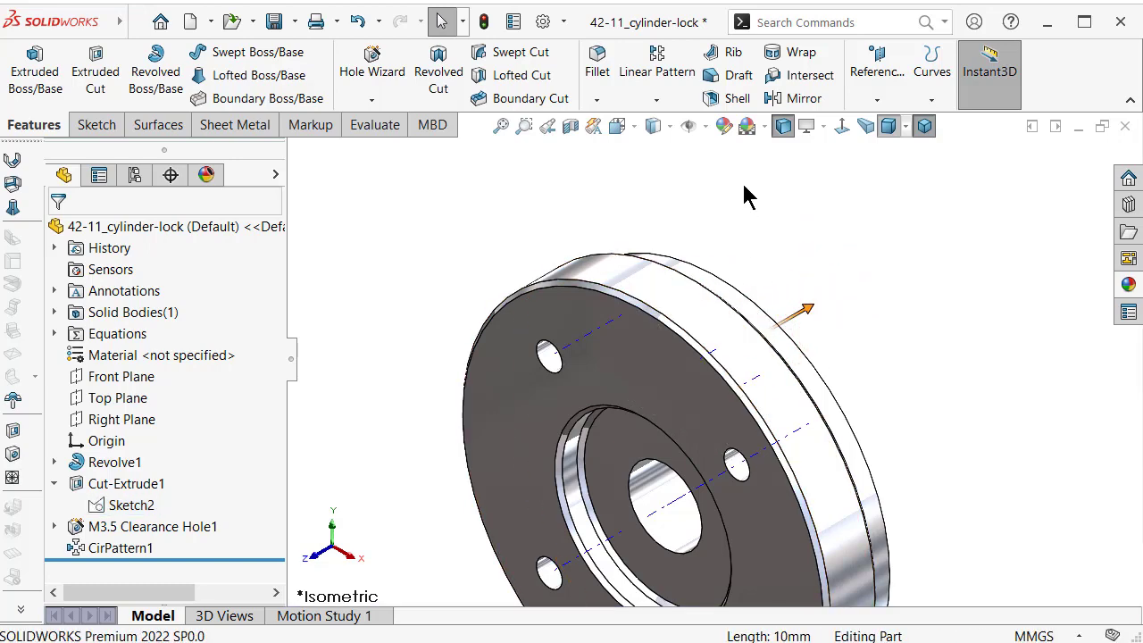
Turn off axis display and save the part; the Thread tool is opened then cancelled
click(704, 132)
click(717, 177)
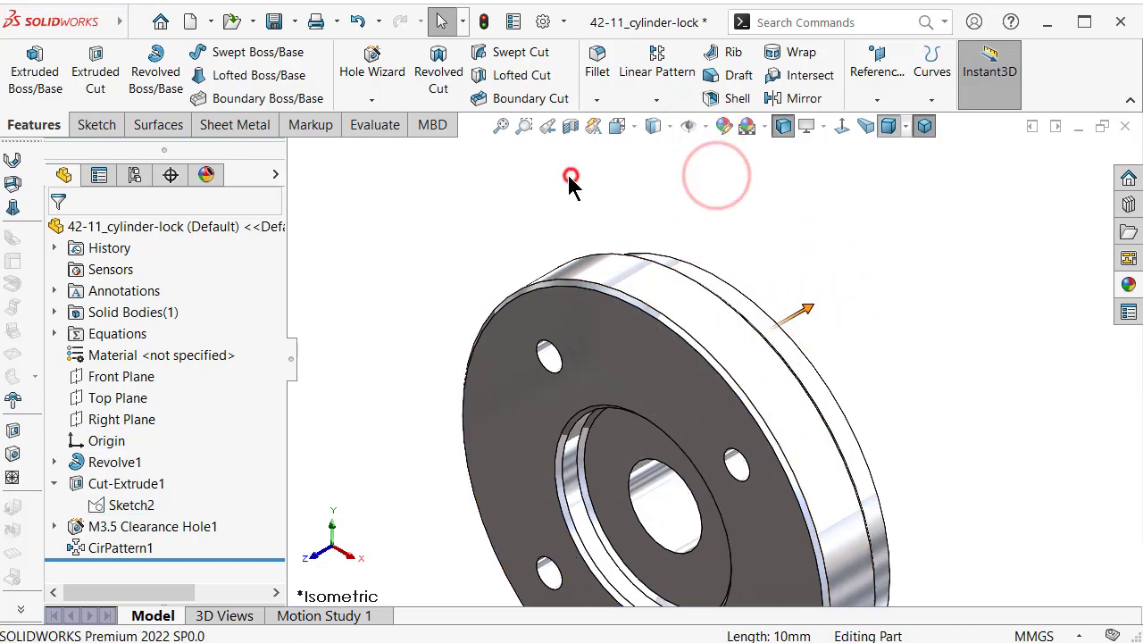
middle_click(571, 180)
key(ctrl+s)
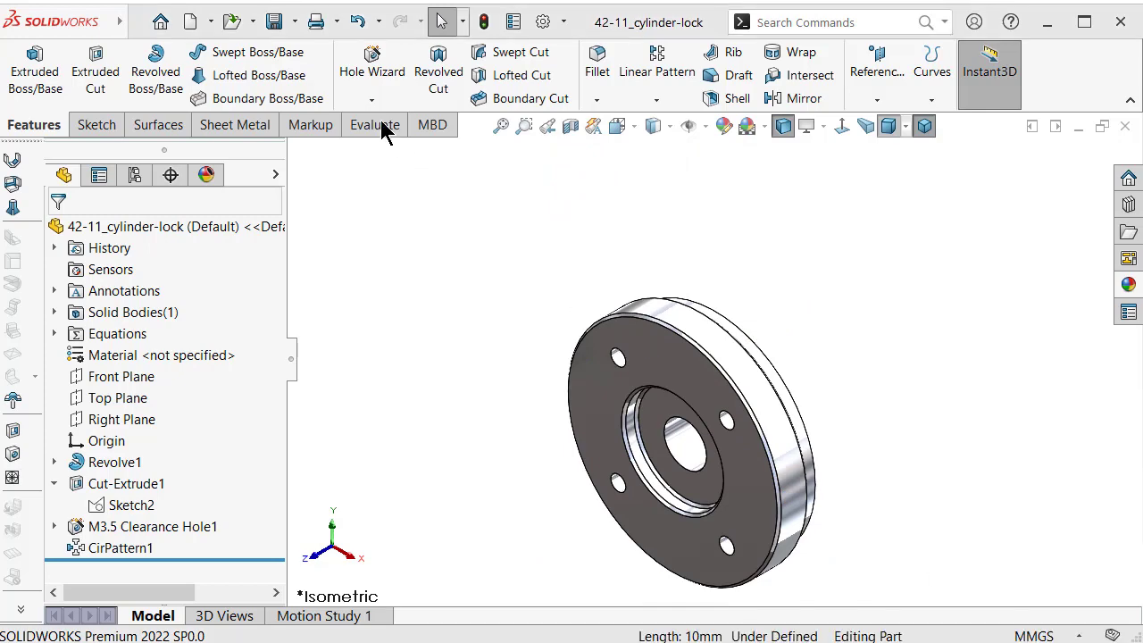
click(366, 162)
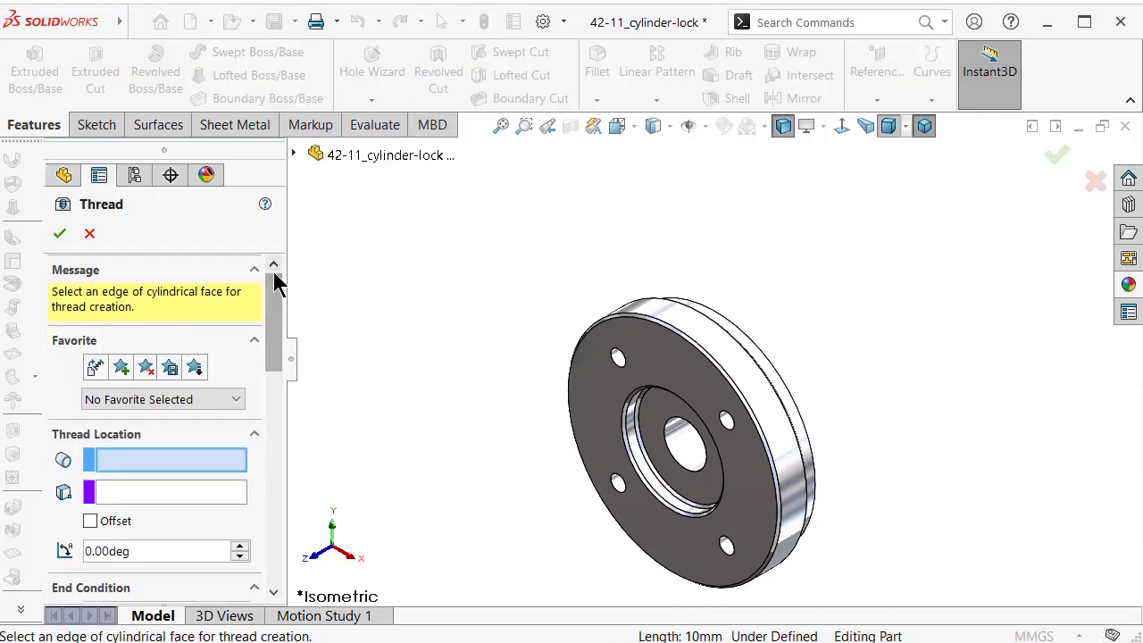
click(90, 234)
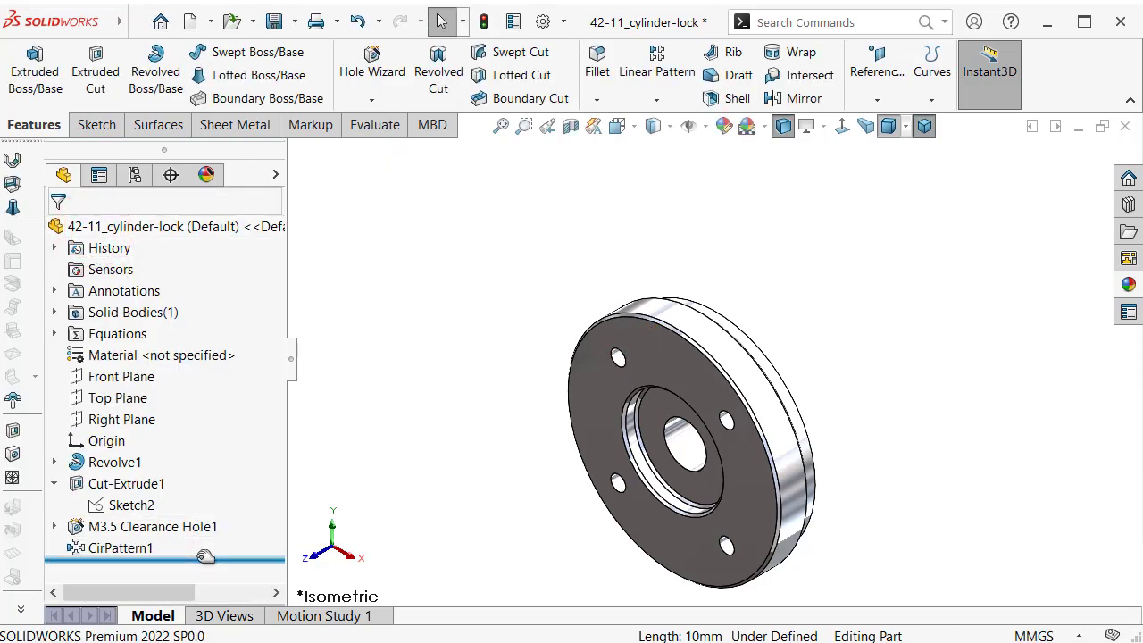
Roll back before CirPattern1 and start a Thread on the clearance hole edge
click(205, 556)
drag(208, 549, 214, 536)
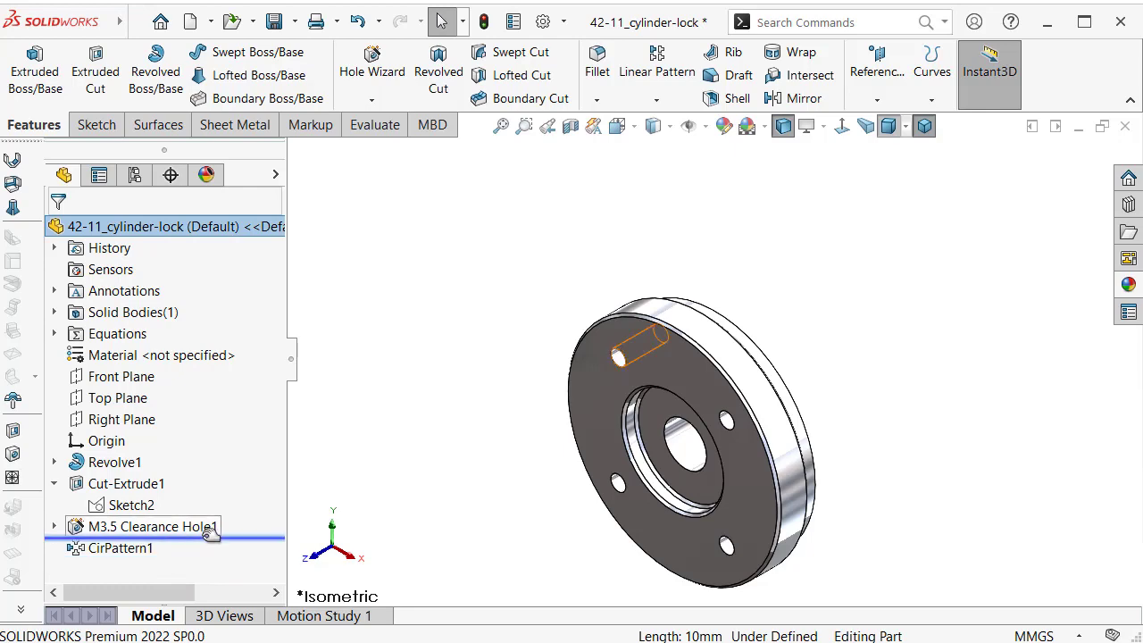
scroll(590, 420, down, 3)
scroll(592, 375, down, 1)
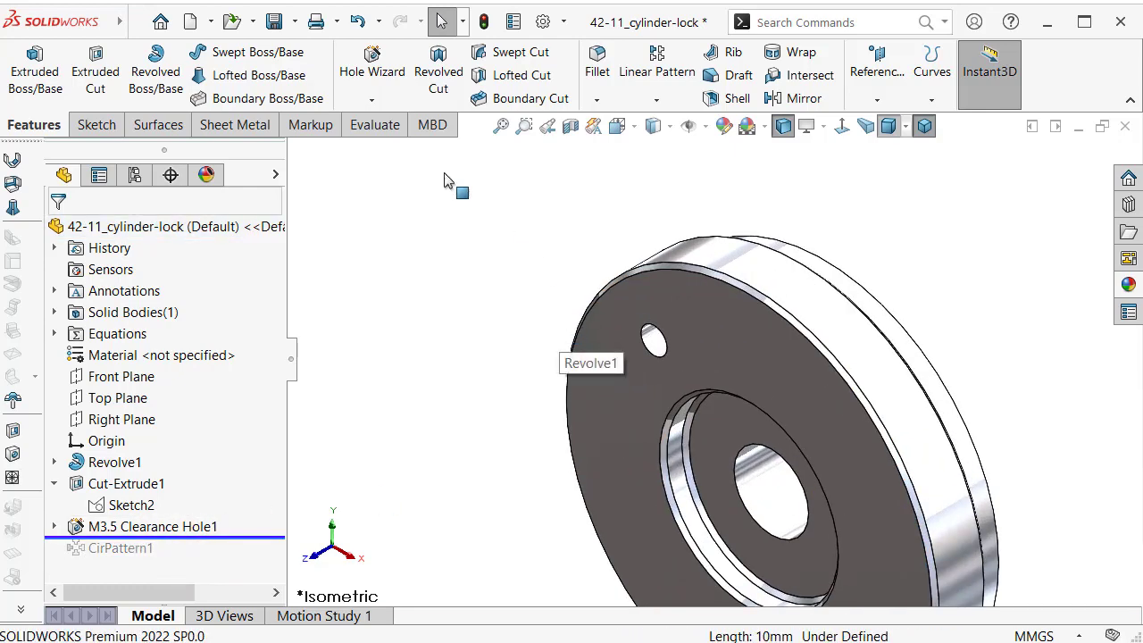
click(370, 100)
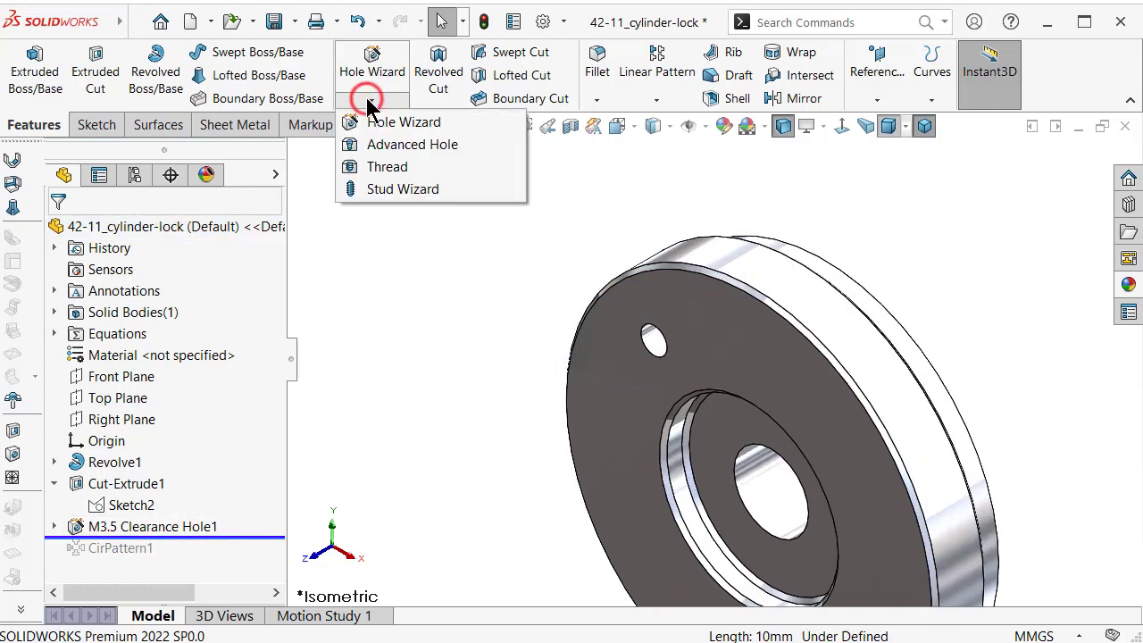
click(359, 166)
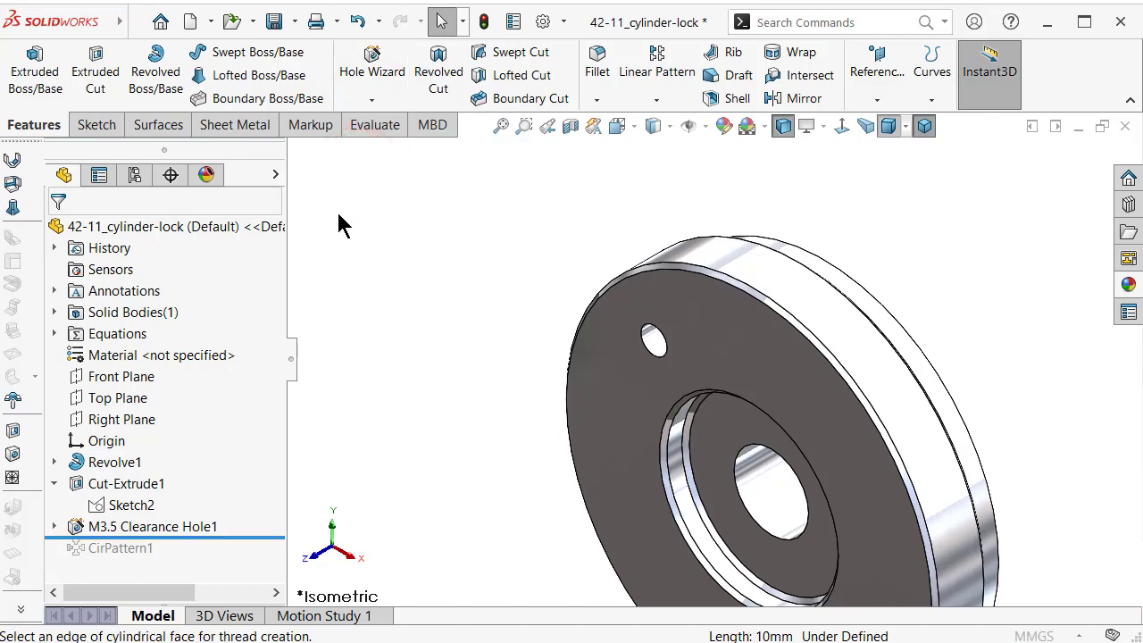
drag(278, 346, 280, 364)
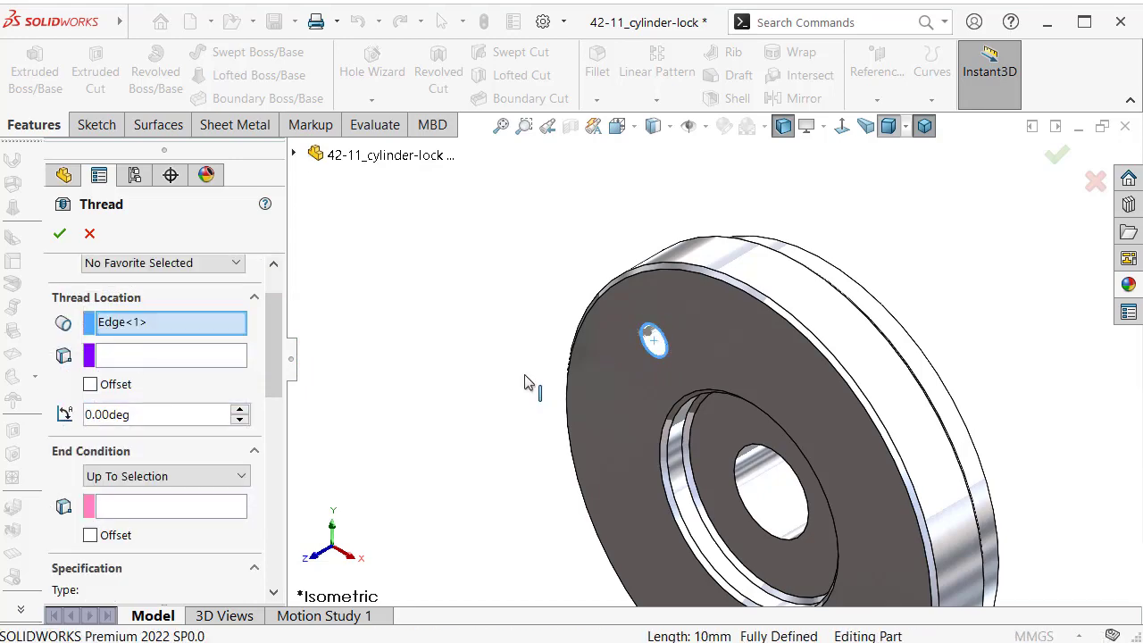
End the thread Up To Selection at the back hole edge, with a reversed 1.00 mm start offset
click(185, 502)
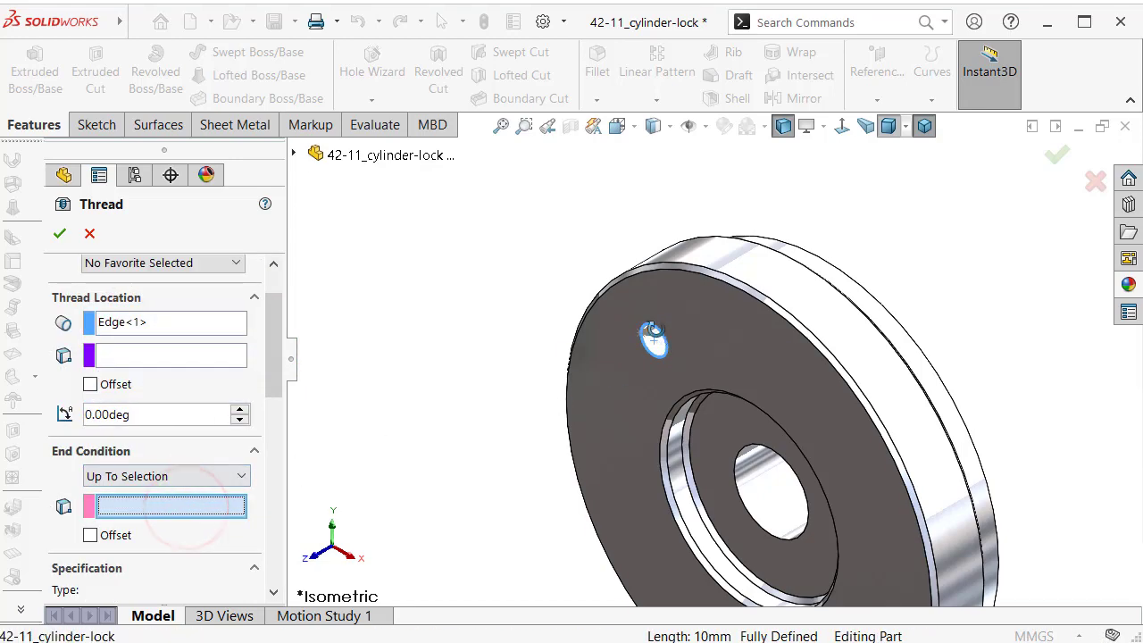
middle_drag(607, 357, 759, 353)
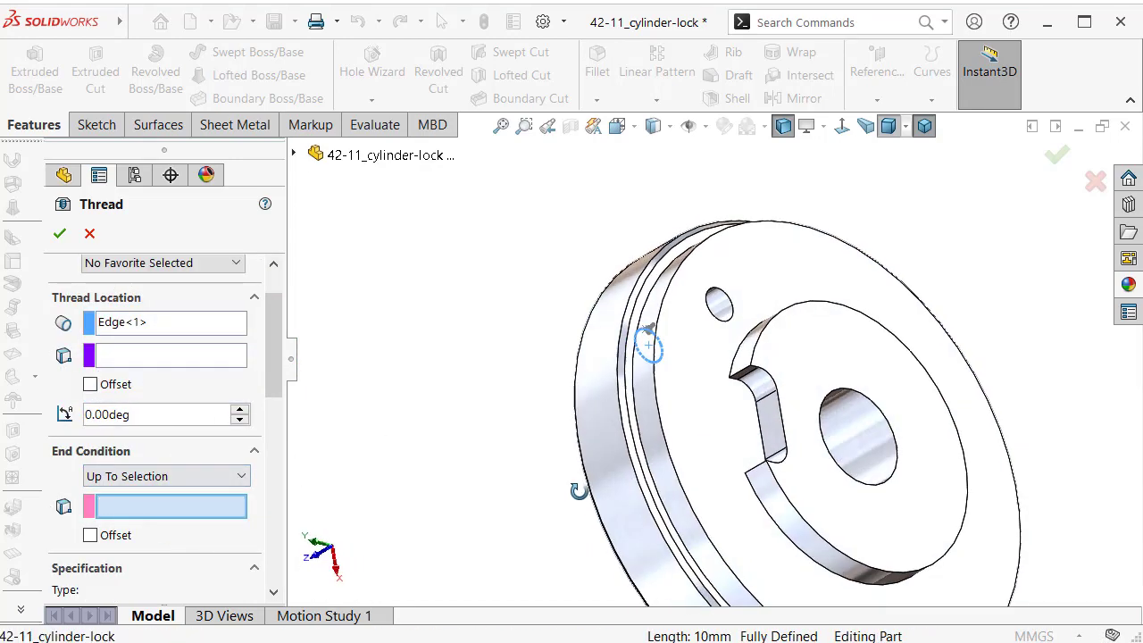
click(726, 323)
mouse_move(760, 383)
middle_down()
mouse_move(919, 284)
mouse_move(902, 296)
middle_up()
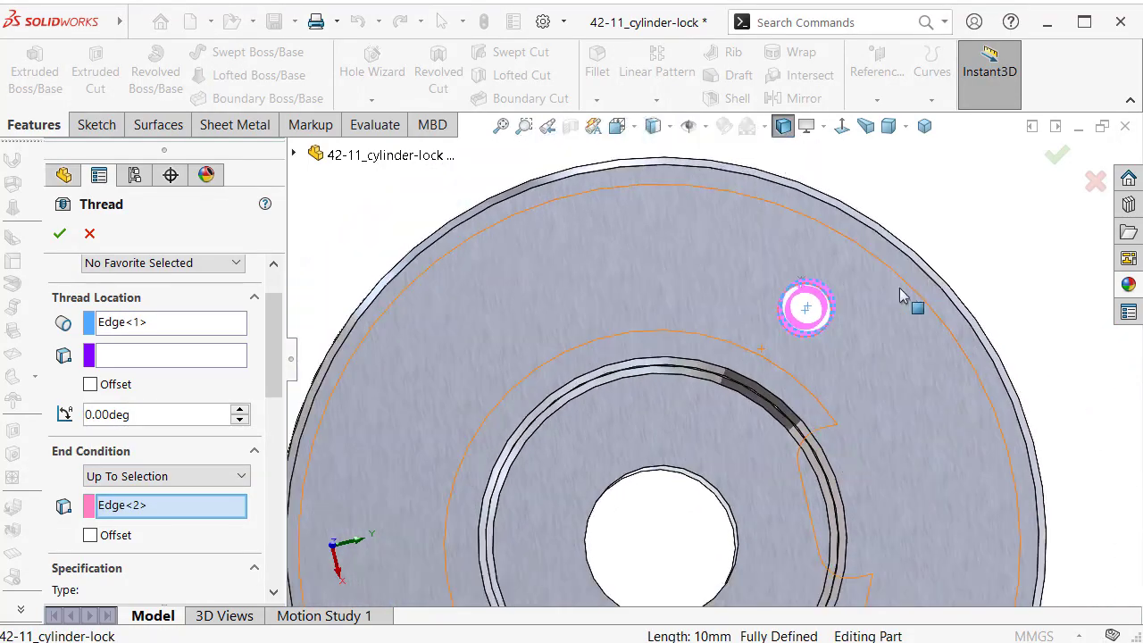
middle_drag(668, 375, 584, 339)
click(90, 383)
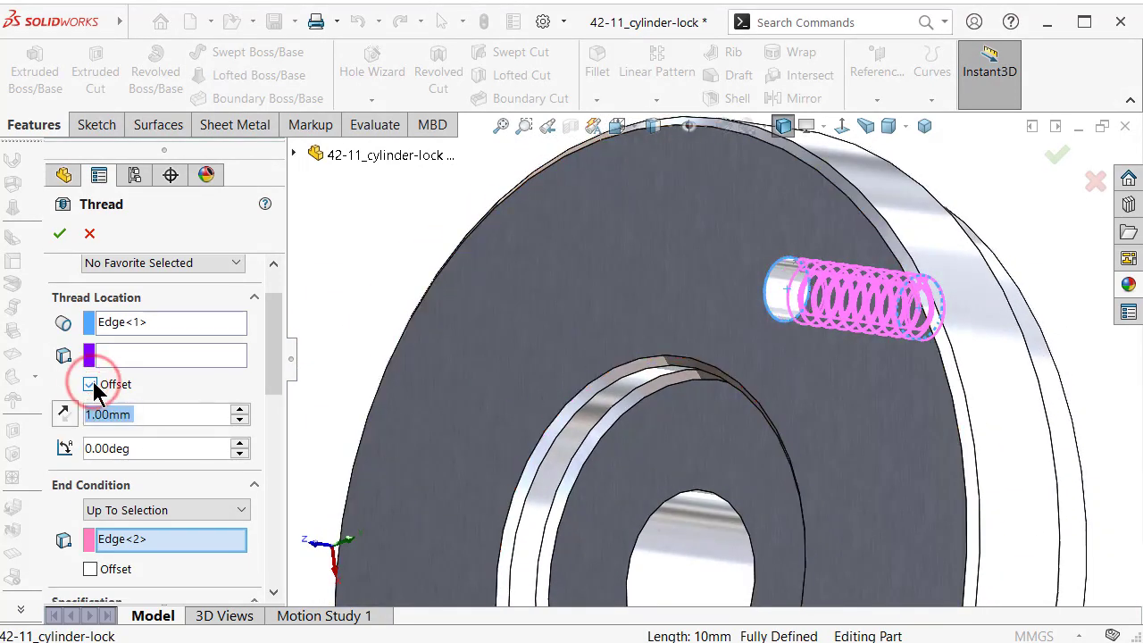
click(63, 412)
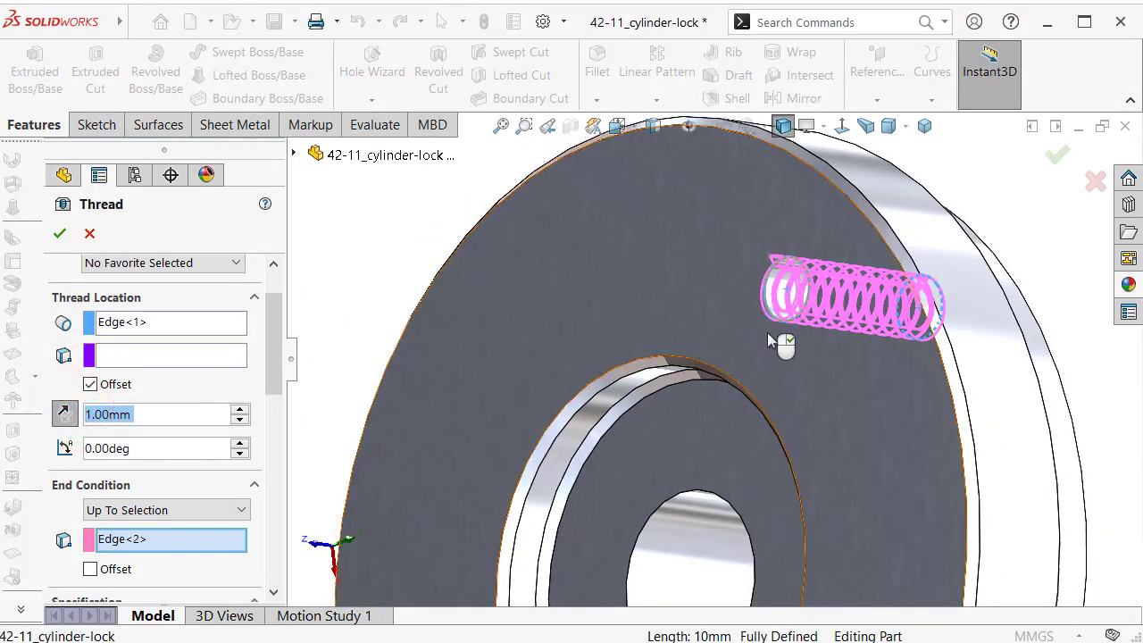
mouse_move(767, 333)
middle_down()
mouse_move(681, 373)
mouse_move(697, 370)
middle_up()
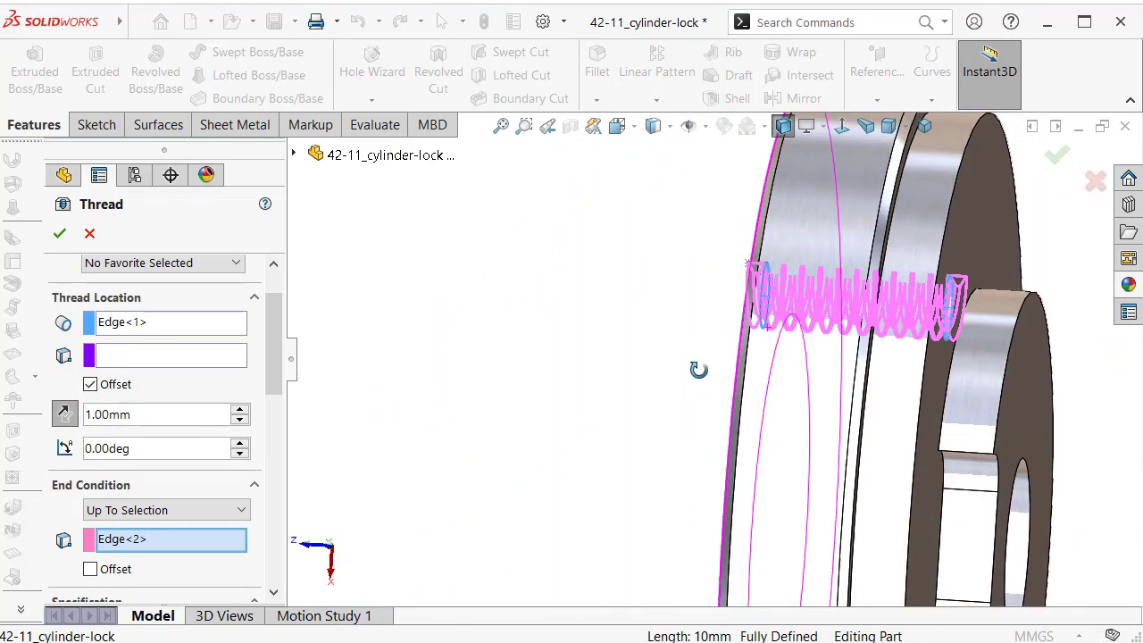
mouse_move(783, 401)
middle_down()
mouse_move(823, 399)
mouse_move(913, 458)
mouse_move(902, 420)
middle_up()
Choose thread size M3.5x0.6, enable Mirror Profile, and accept to create Thread1
drag(275, 373, 282, 428)
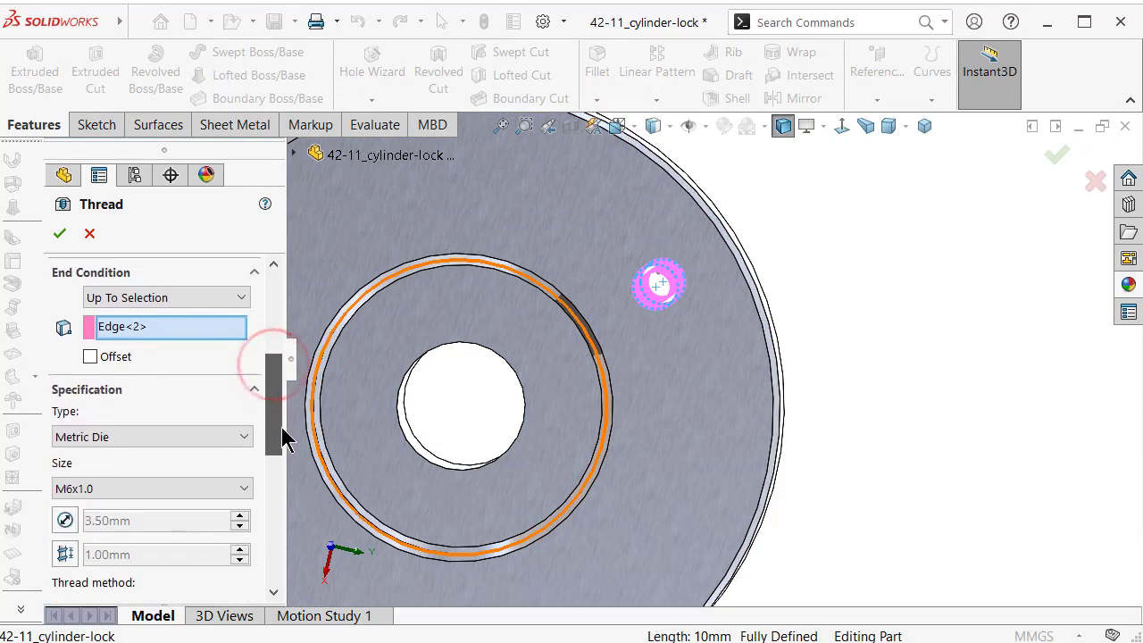
click(232, 486)
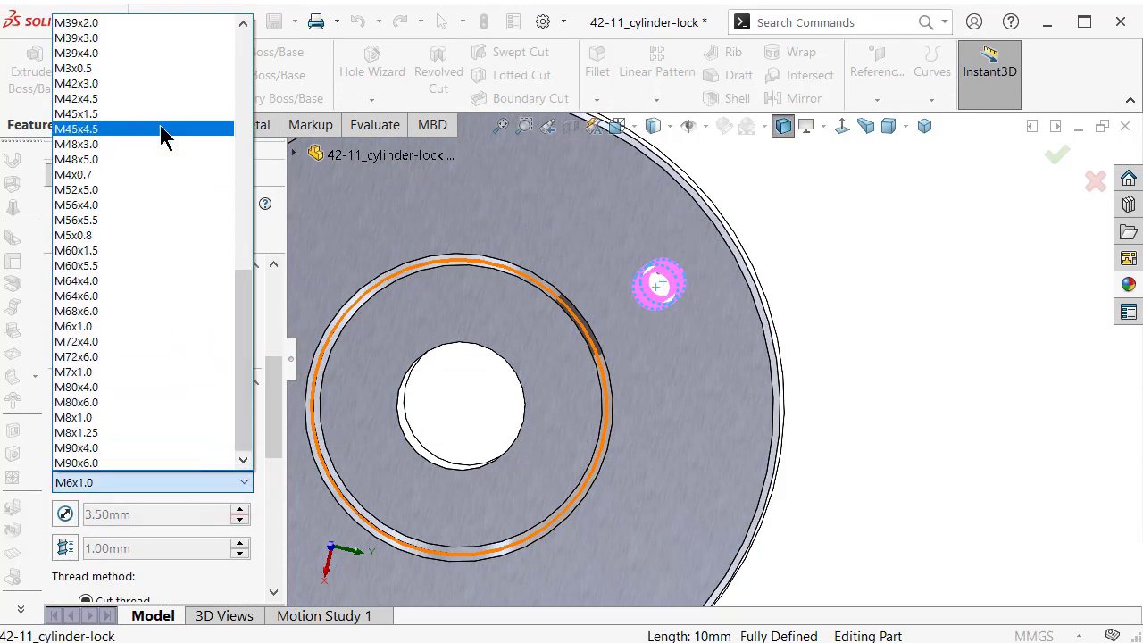
scroll(148, 81, up, 1)
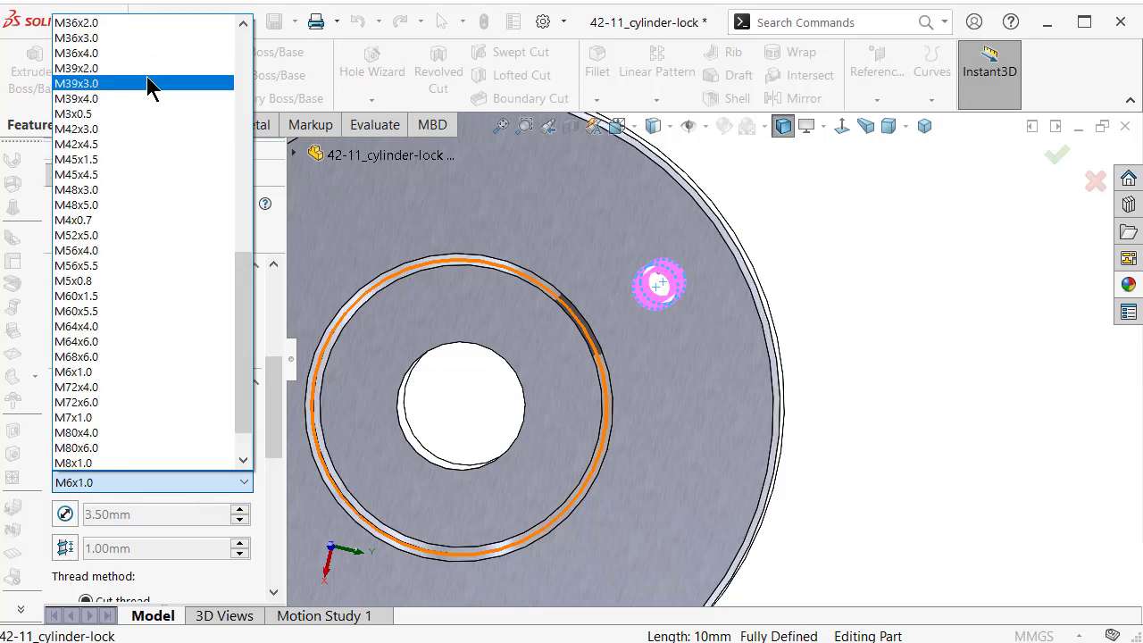
drag(245, 281, 242, 229)
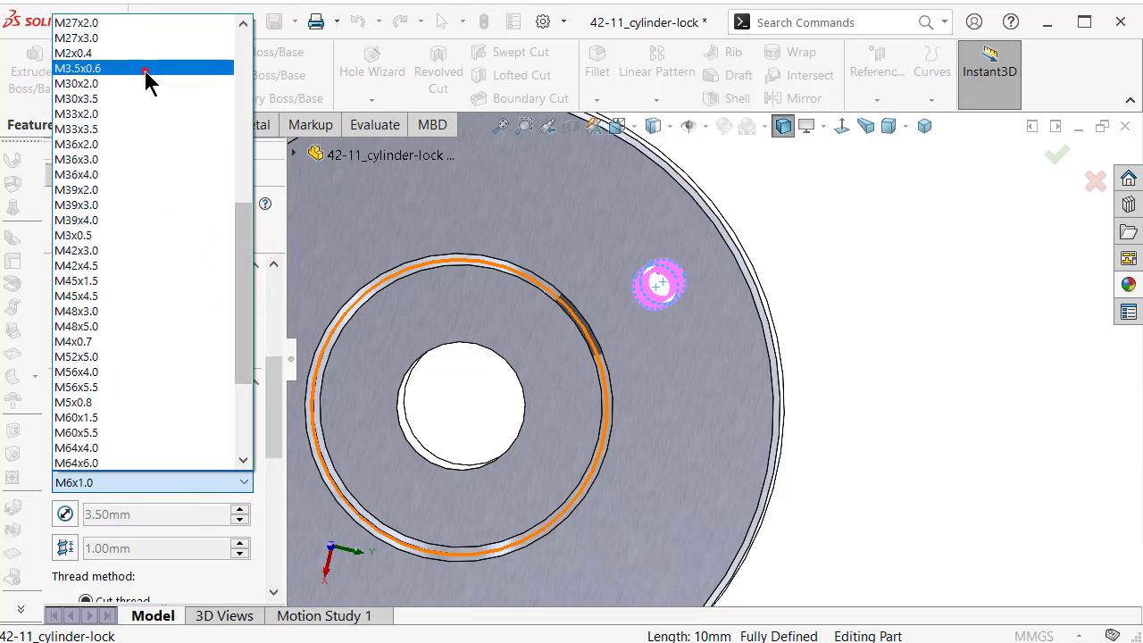
click(148, 69)
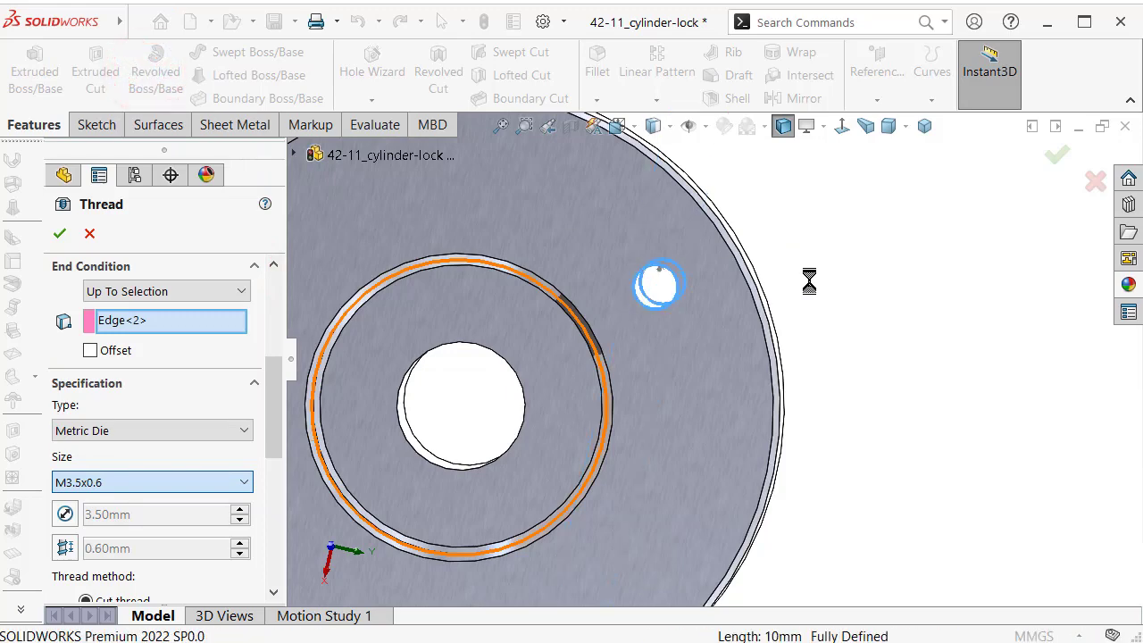
scroll(809, 282, down, 3)
mouse_move(809, 281)
middle_down()
mouse_move(723, 266)
mouse_move(740, 255)
mouse_move(783, 265)
mouse_move(824, 303)
mouse_move(805, 320)
mouse_move(911, 240)
mouse_move(733, 288)
mouse_move(787, 379)
mouse_move(683, 268)
mouse_move(711, 250)
middle_up()
scroll(910, 234, up, 3)
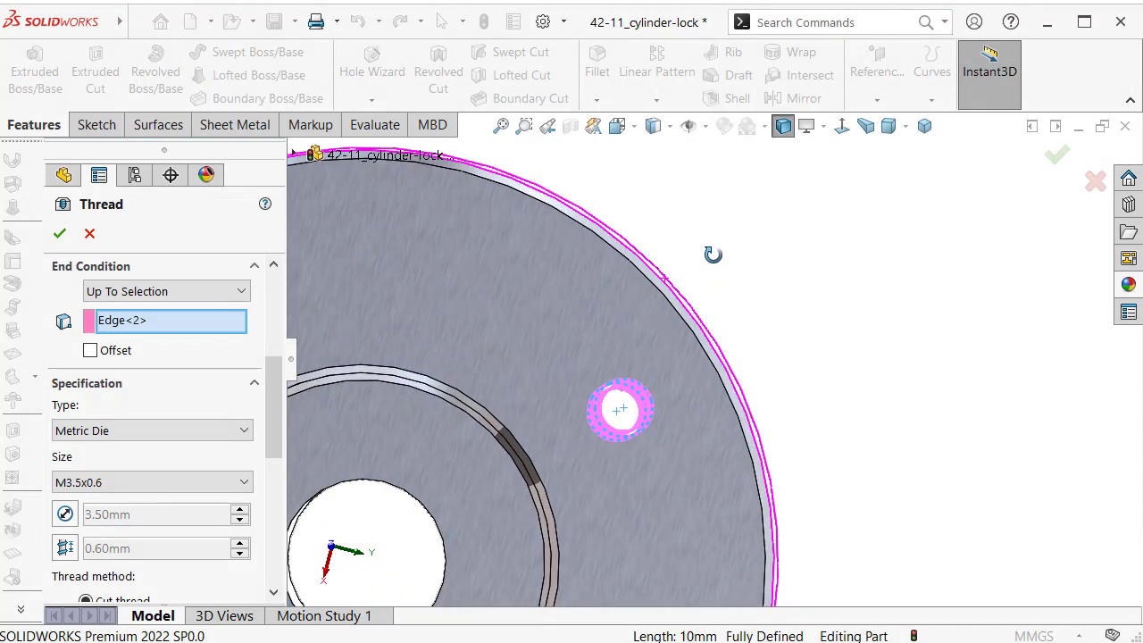
mouse_move(277, 385)
mouse_down()
mouse_move(271, 521)
mouse_move(273, 493)
mouse_up()
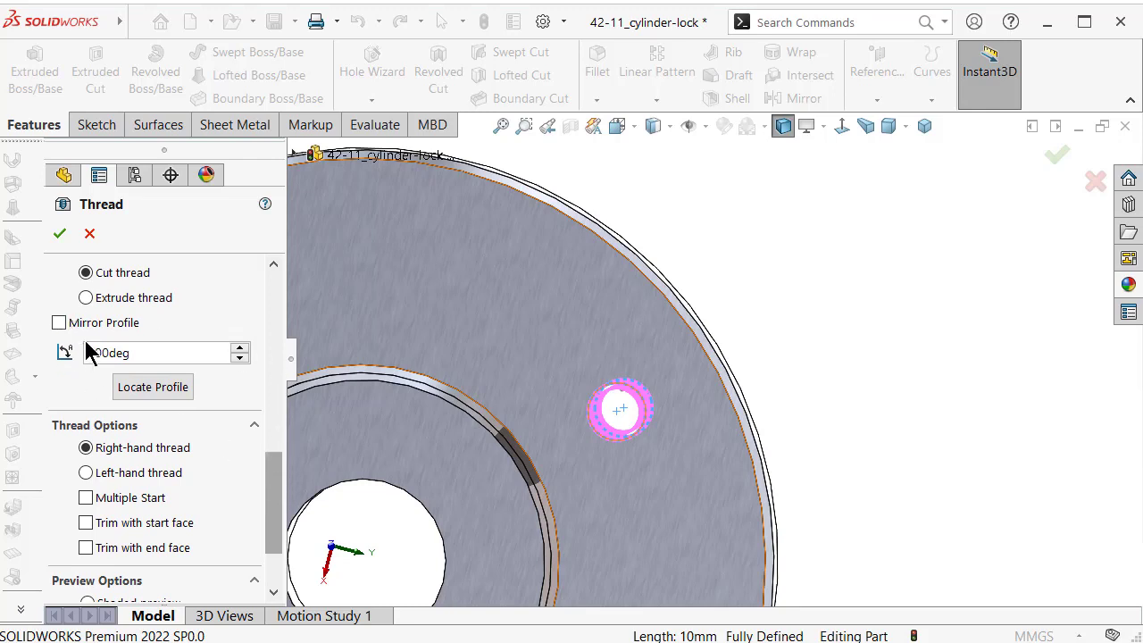
click(60, 323)
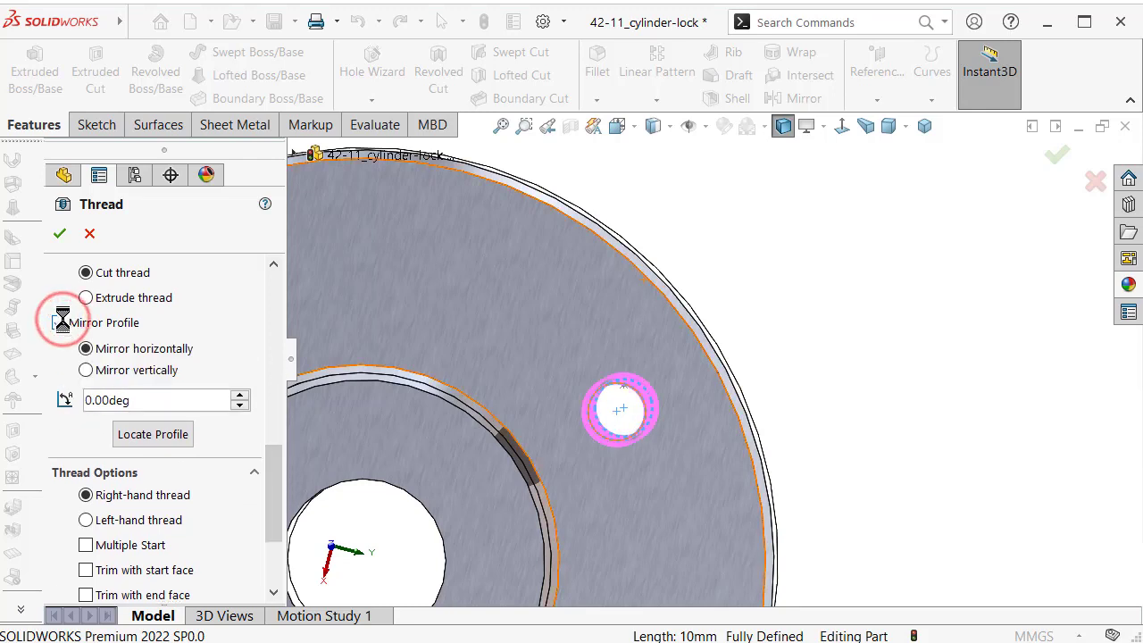
click(59, 233)
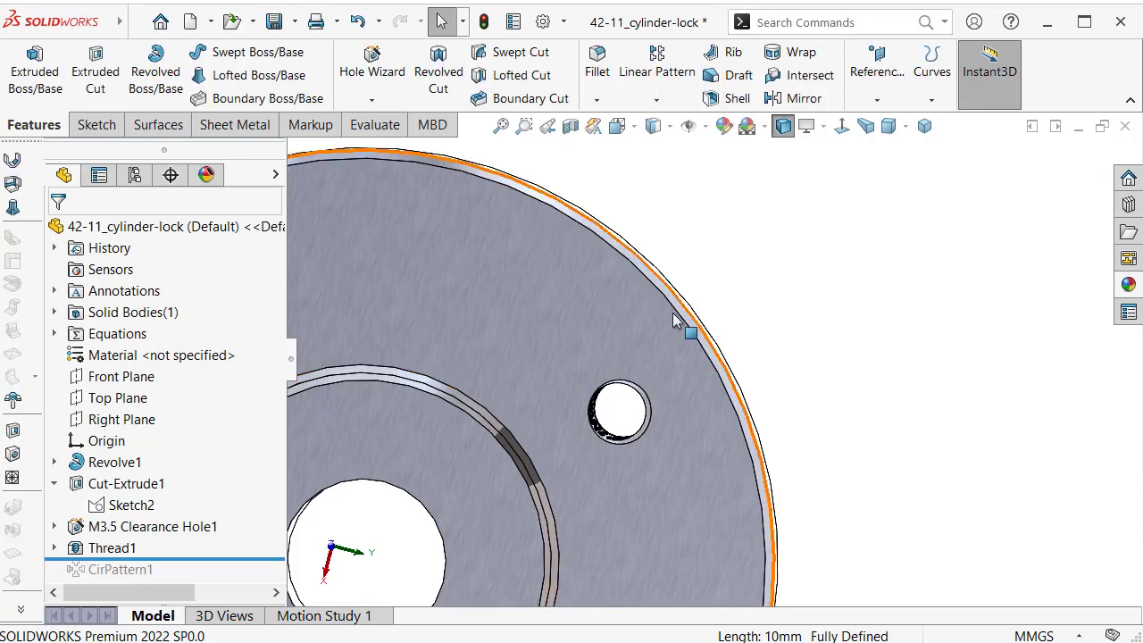
Roll forward past CirPattern1 and edit it to also pattern Thread1
middle_drag(678, 317, 727, 381)
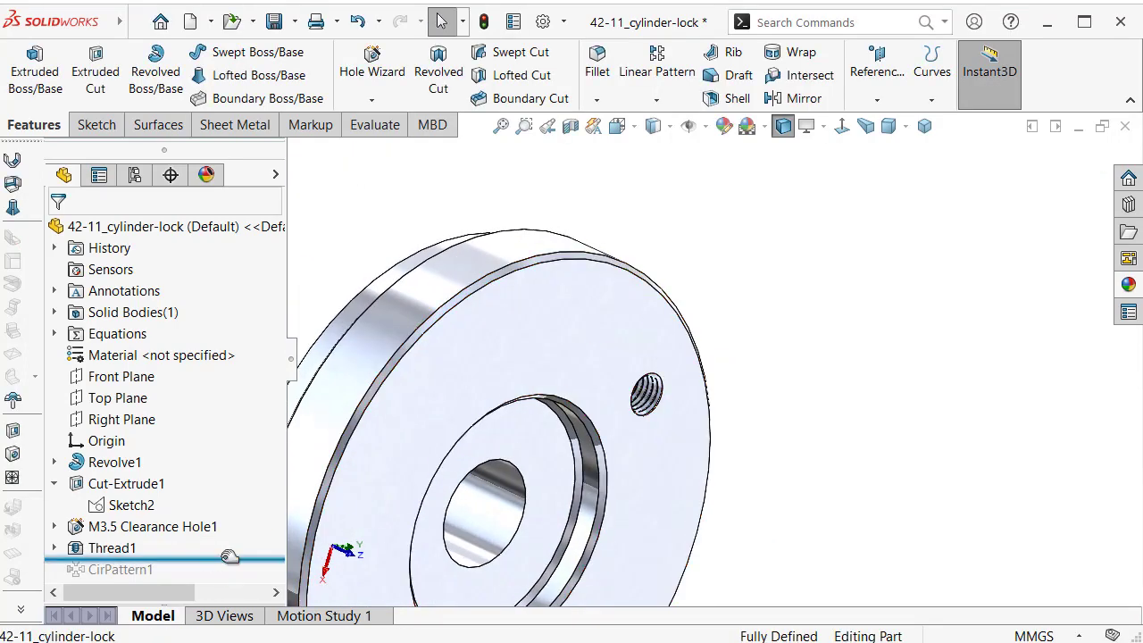
drag(230, 556, 228, 581)
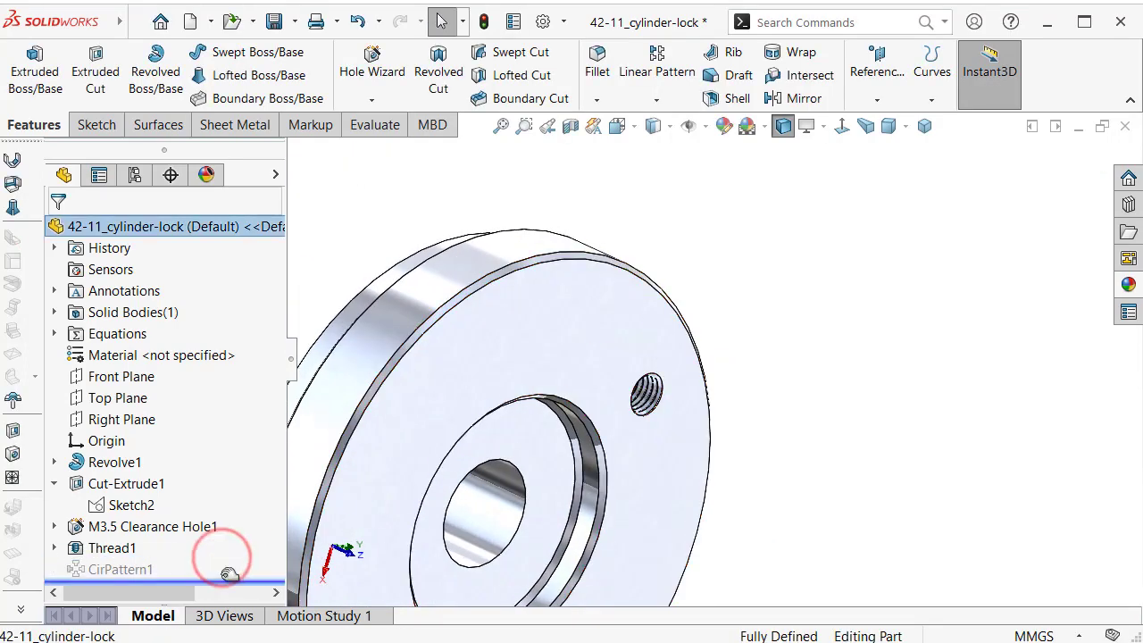
click(132, 572)
click(148, 510)
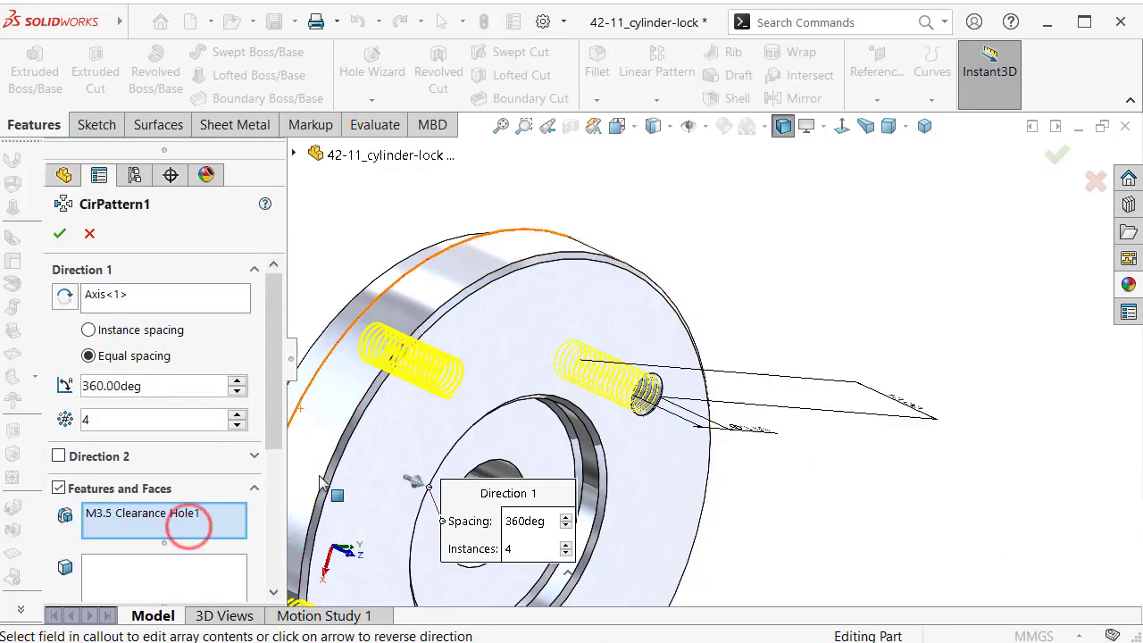
key(f)
click(294, 154)
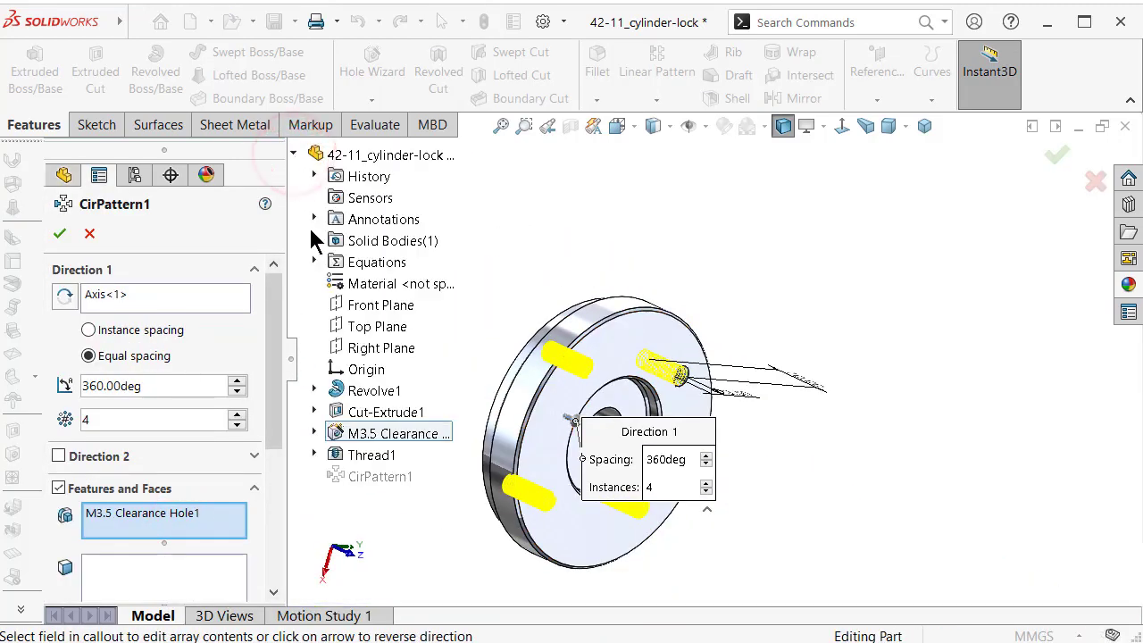
click(373, 454)
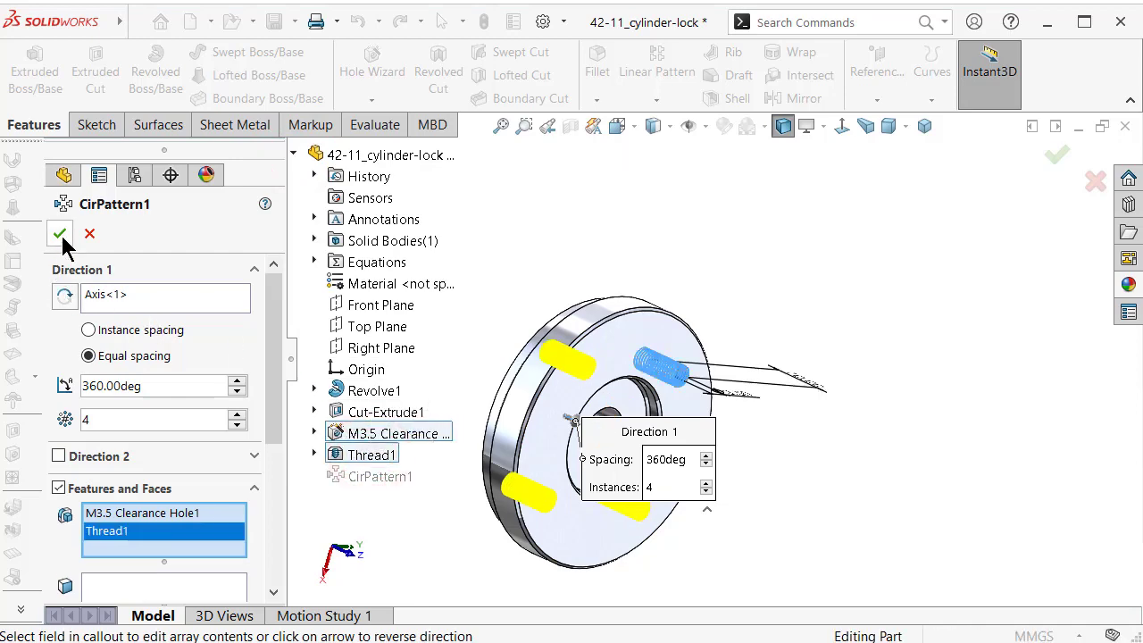
click(791, 258)
mouse_move(681, 374)
middle_down()
mouse_move(628, 316)
mouse_move(587, 365)
mouse_move(625, 396)
middle_up()
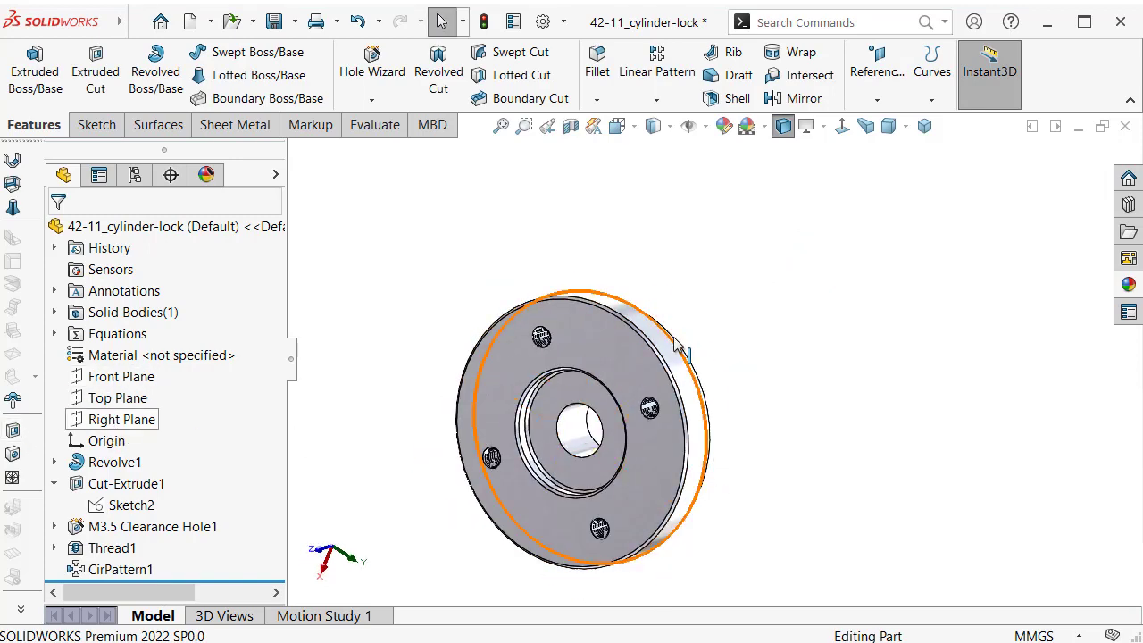
mouse_move(672, 330)
middle_down()
mouse_move(727, 230)
mouse_move(696, 199)
middle_up()
scroll(663, 535, down, 3)
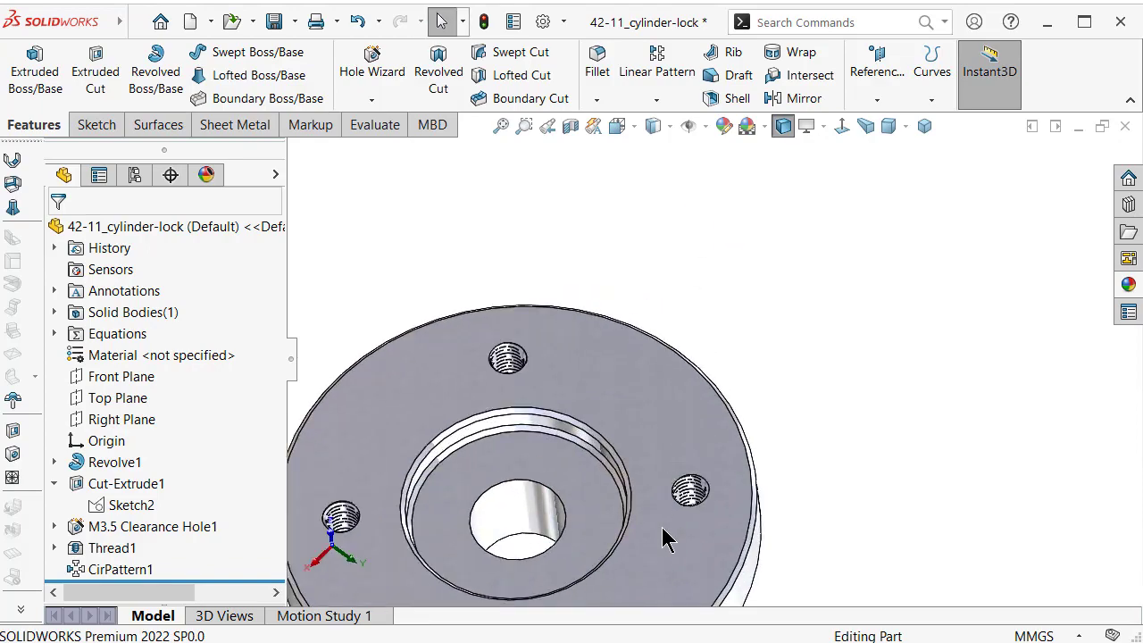
middle_drag(661, 527, 598, 623)
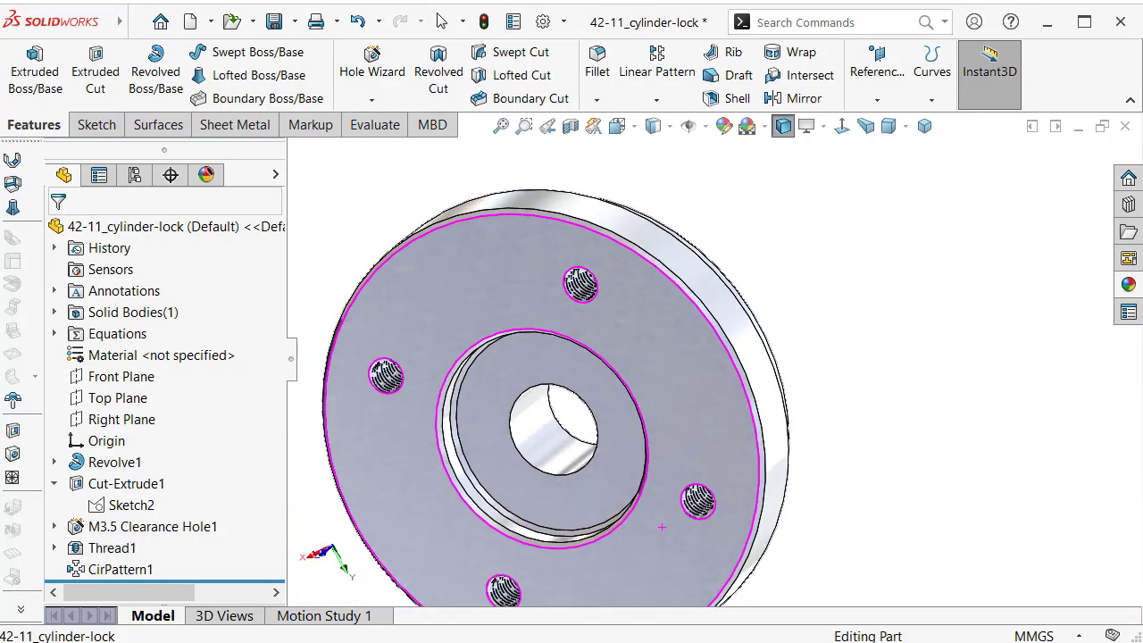
key(ctrl+1)
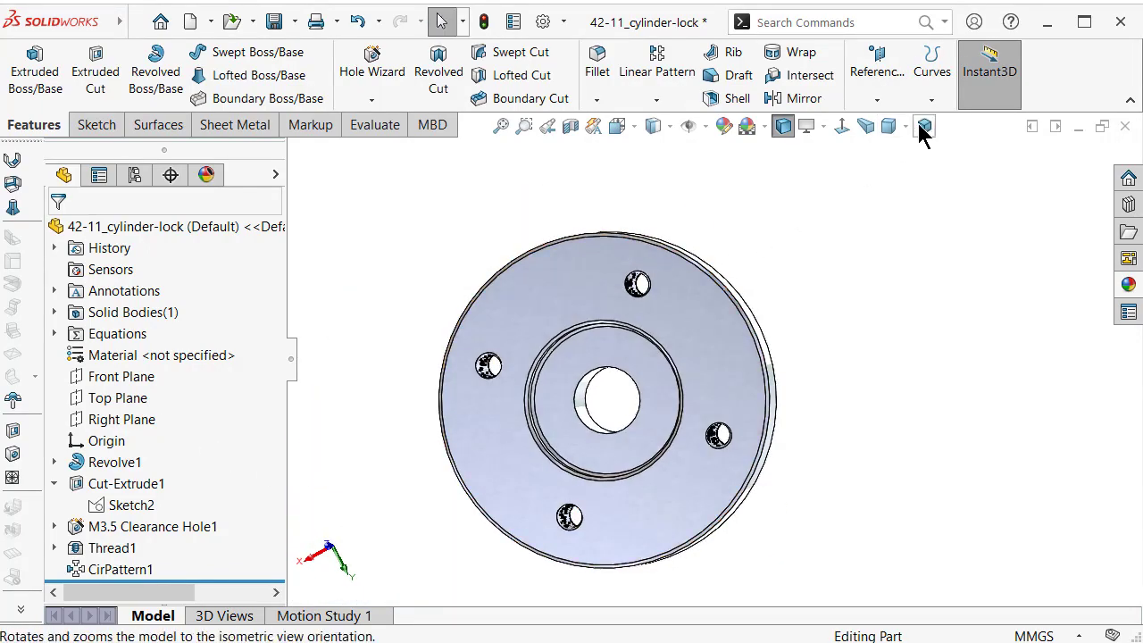
click(924, 126)
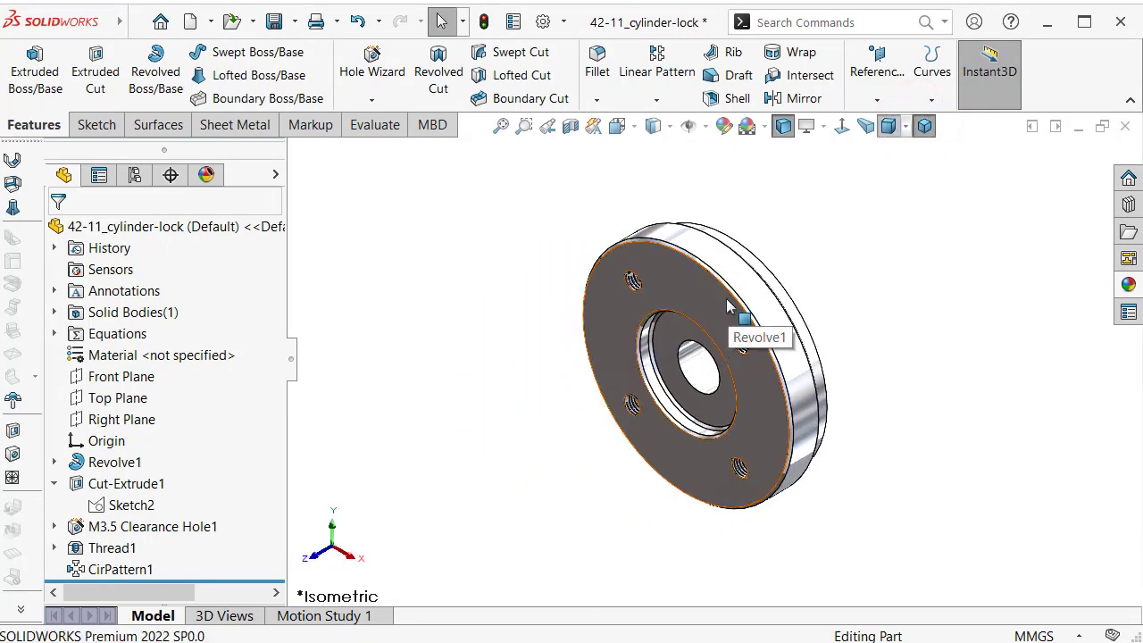
click(136, 377)
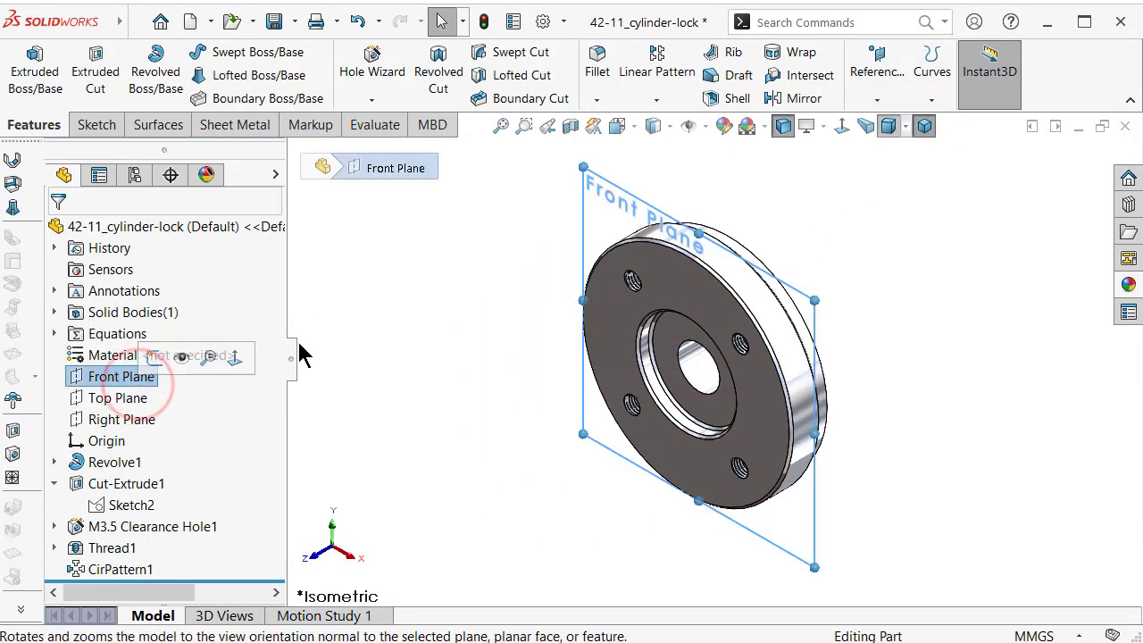
click(143, 397)
click(570, 125)
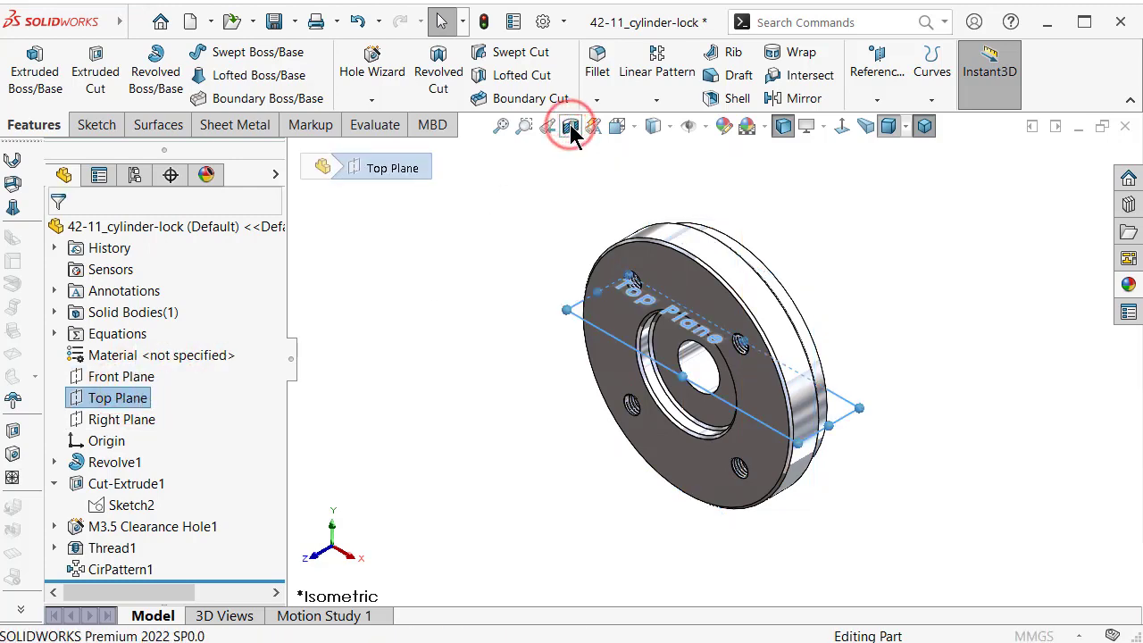
mouse_move(732, 364)
mouse_down()
mouse_move(711, 342)
mouse_move(698, 131)
mouse_up()
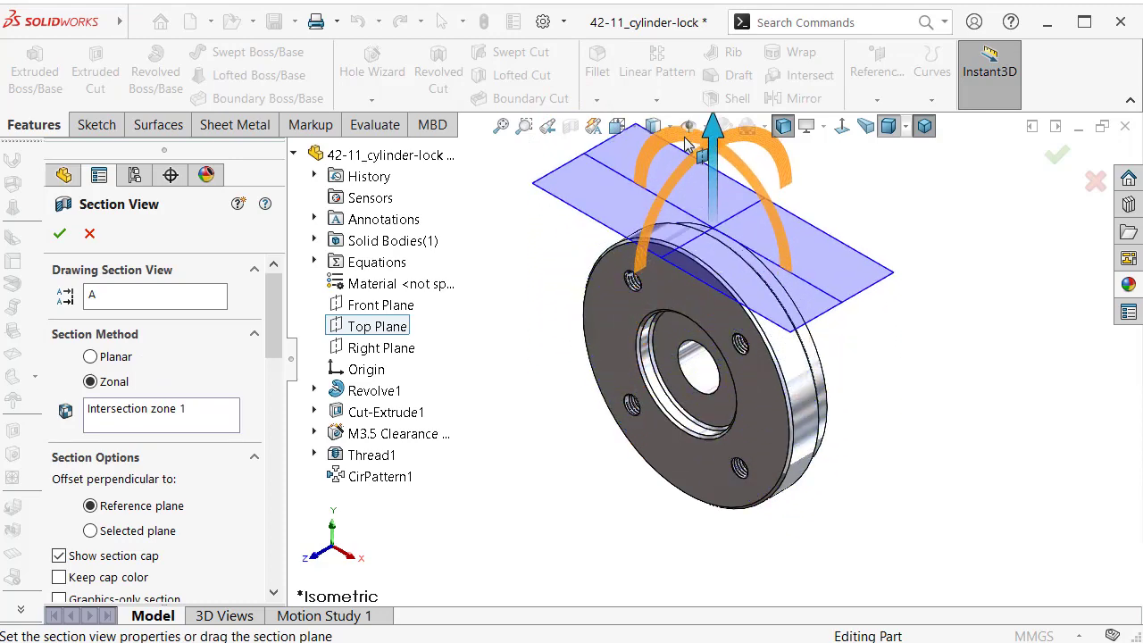
click(1094, 181)
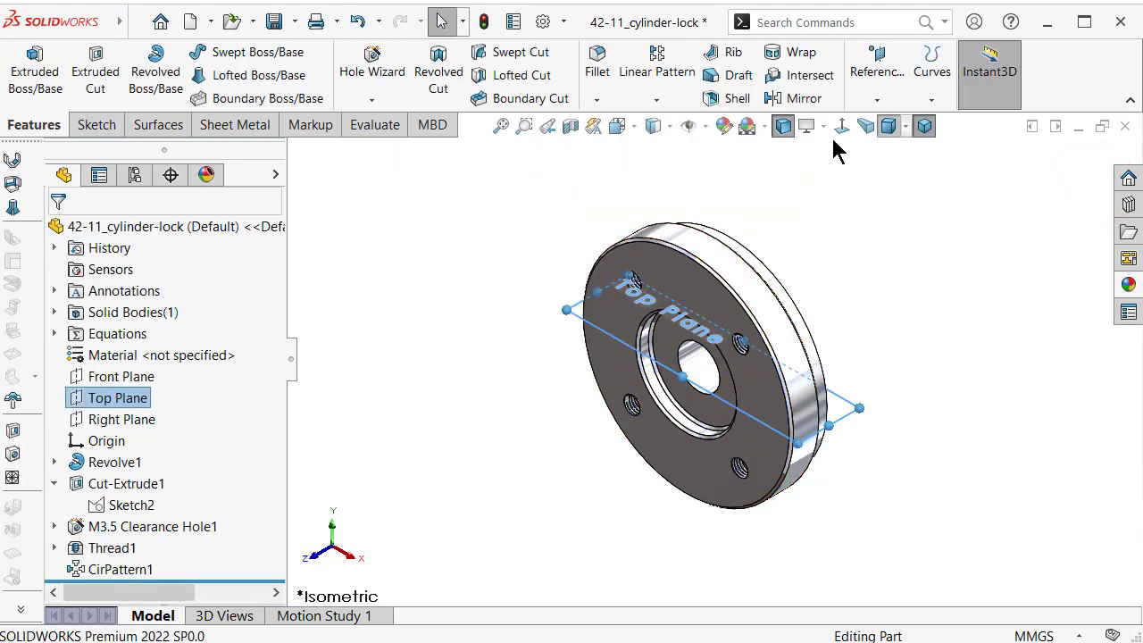
click(506, 249)
click(907, 126)
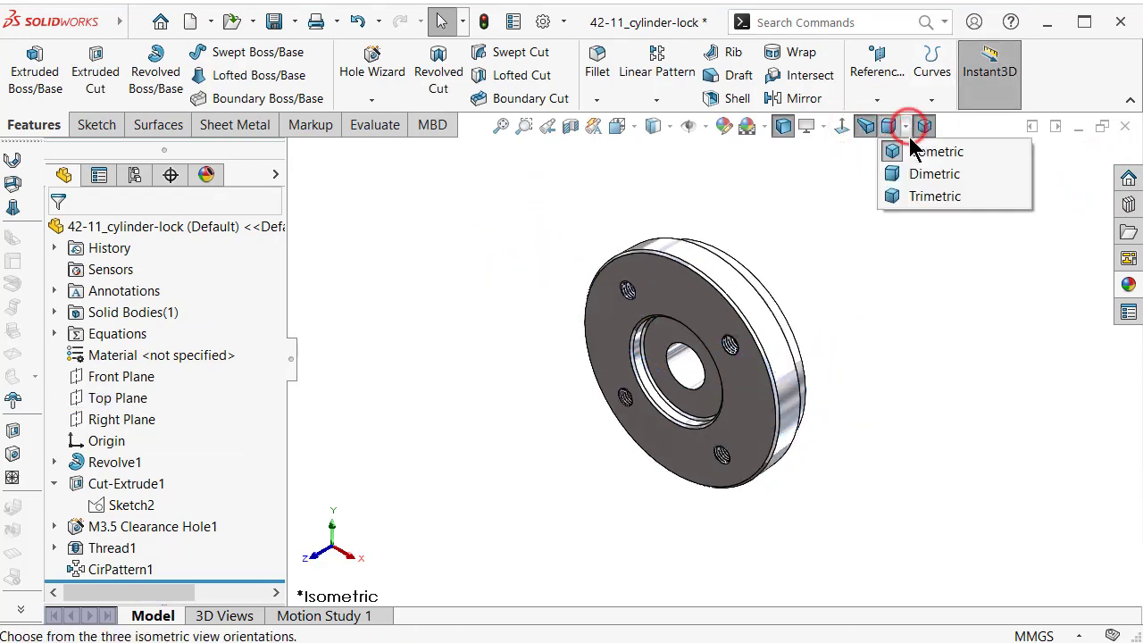
click(928, 175)
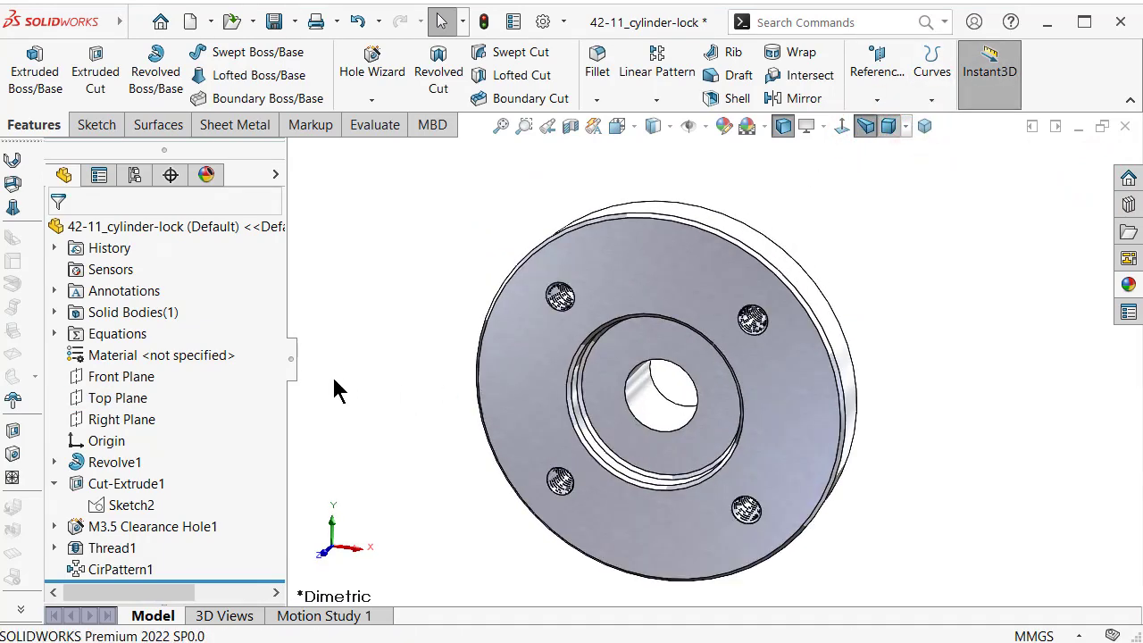
click(292, 359)
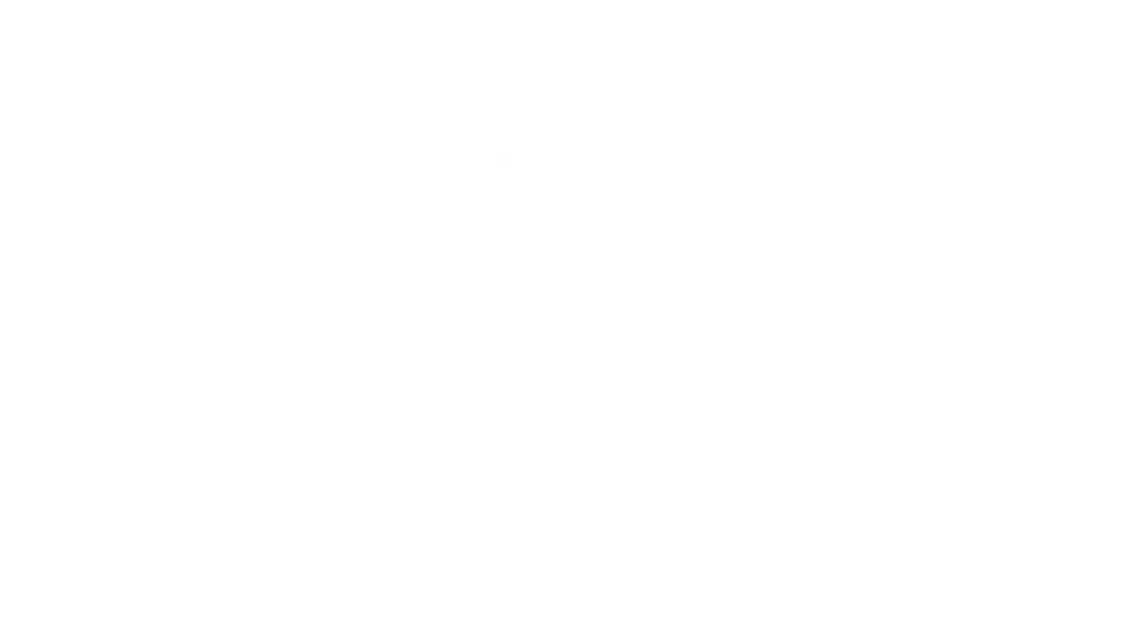